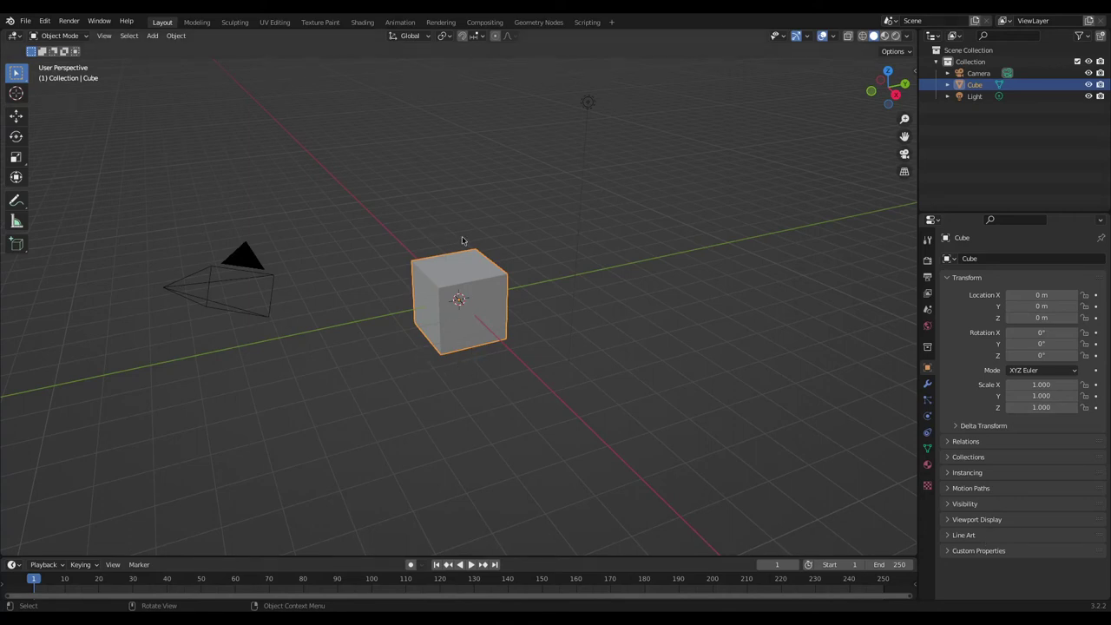
Delete the default cube and add a UV sphere mesh at the origin
key("x")
left_click(465, 306)
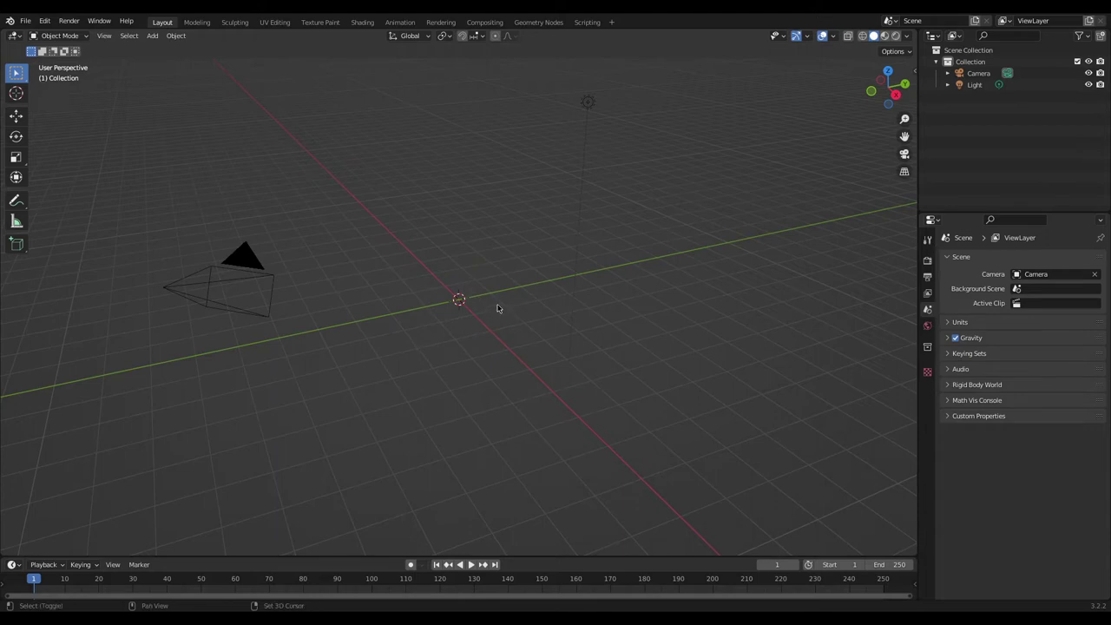
key("shift+a")
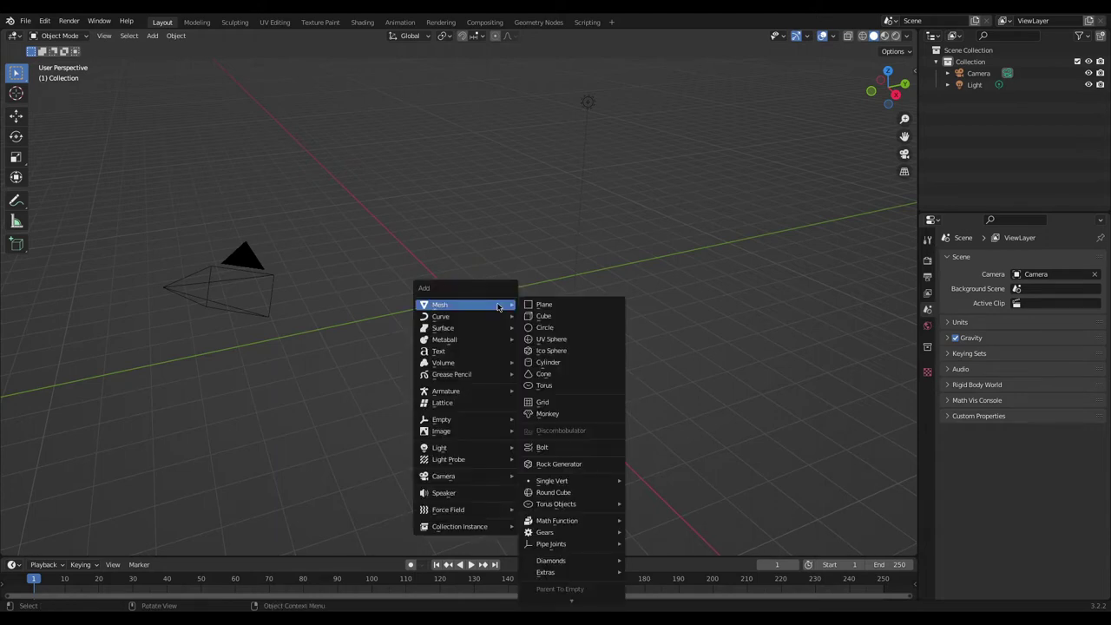
left_click(572, 340)
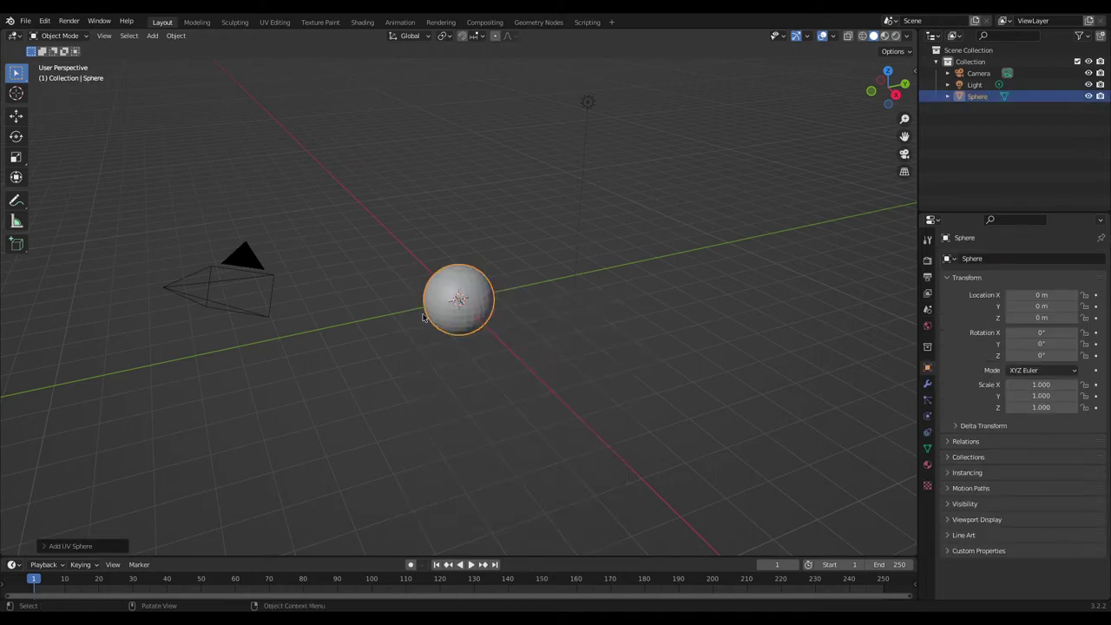
Set the new UV sphere's radius to 0.25 m
scroll(423, 319, "up", 5)
scroll(410, 348, "up", 1)
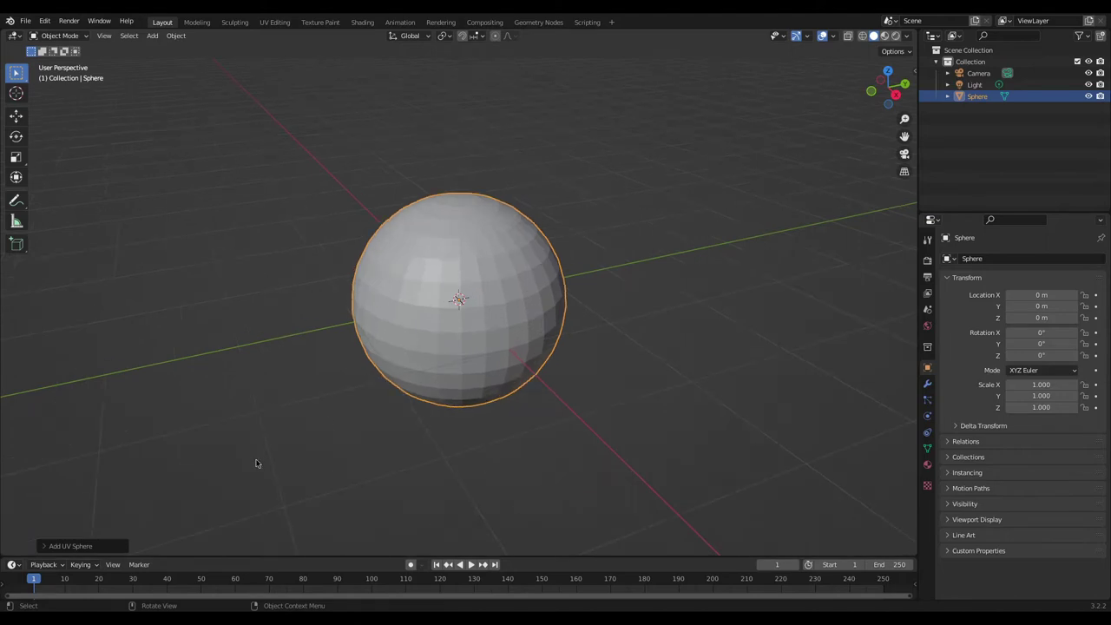
left_click(73, 546)
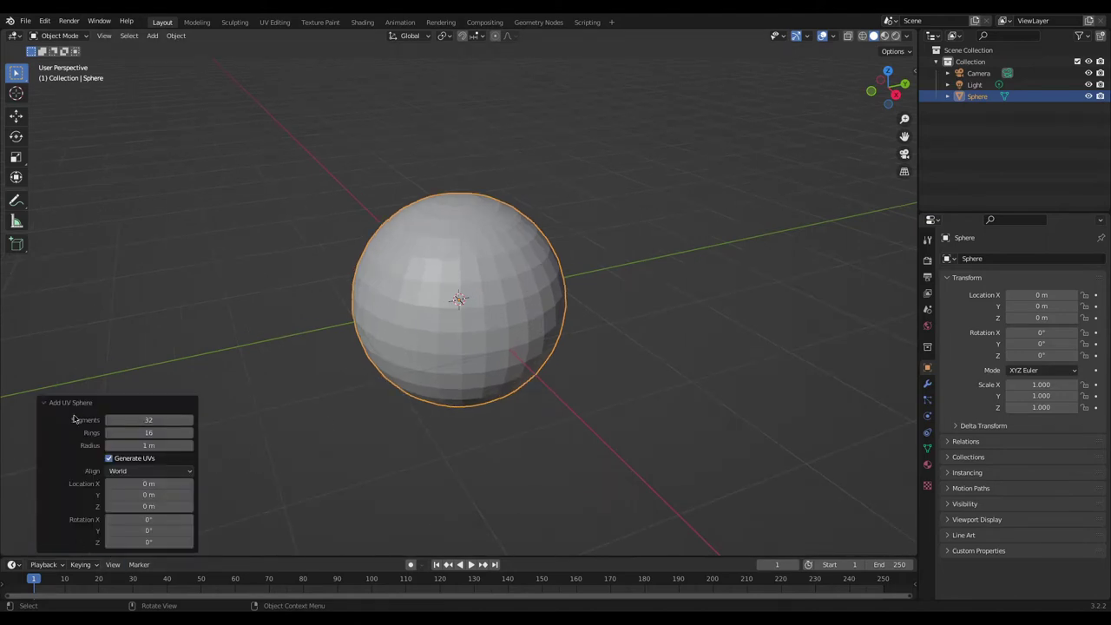
left_click(162, 445)
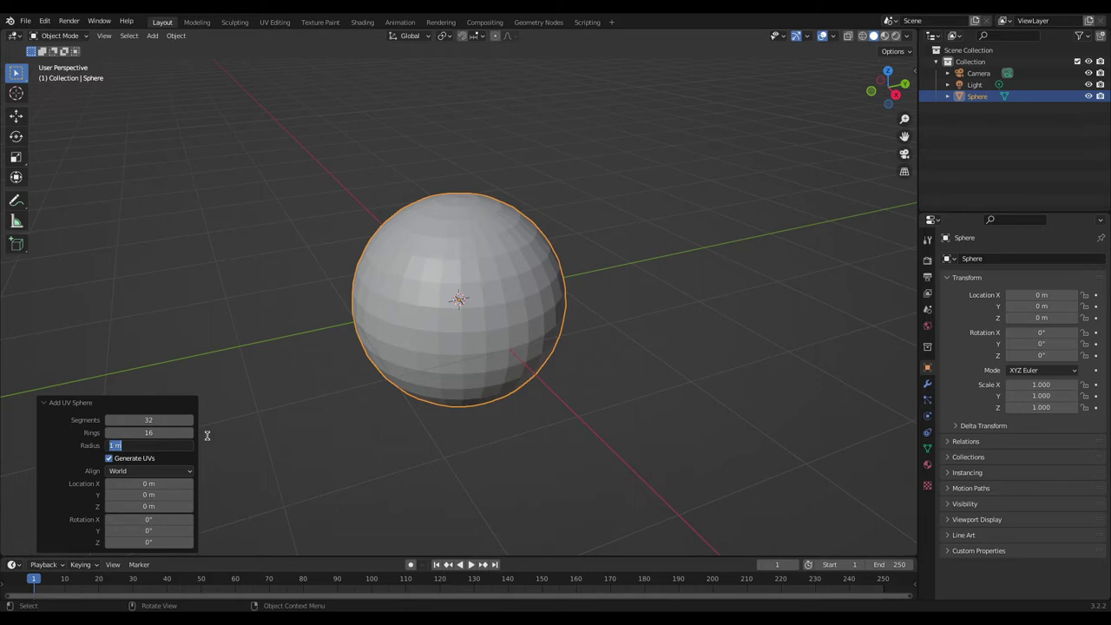
type(".25")
key("Return")
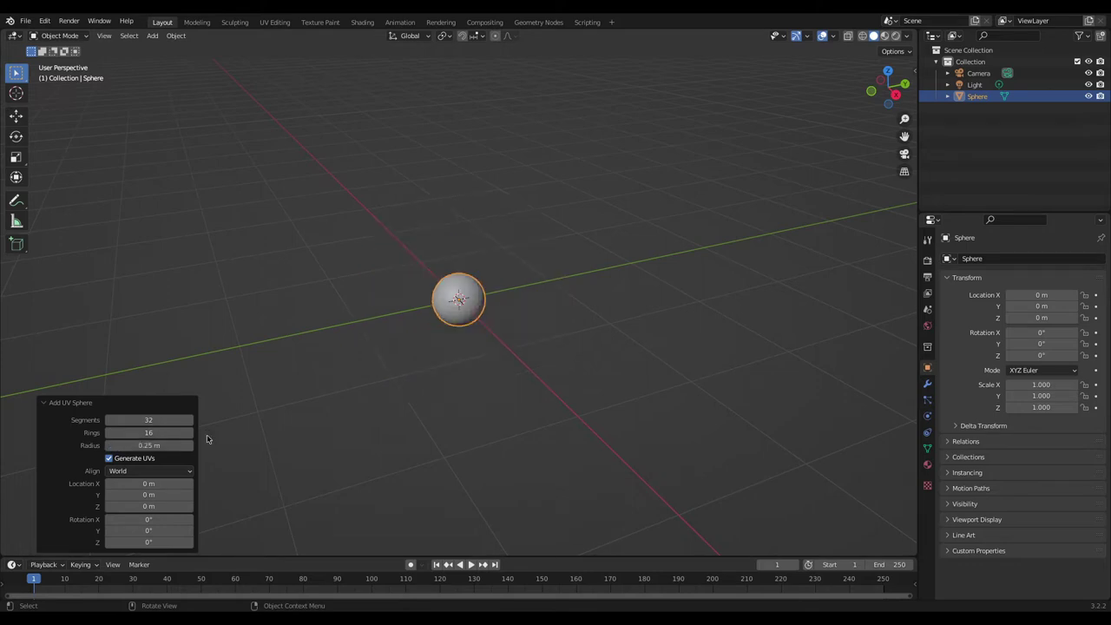
In front view, move the sphere up along Z by about 0.24 m so it rests near the ground line
scroll(476, 223, "up", 5)
middle_click_drag(435, 286, 461, 312)
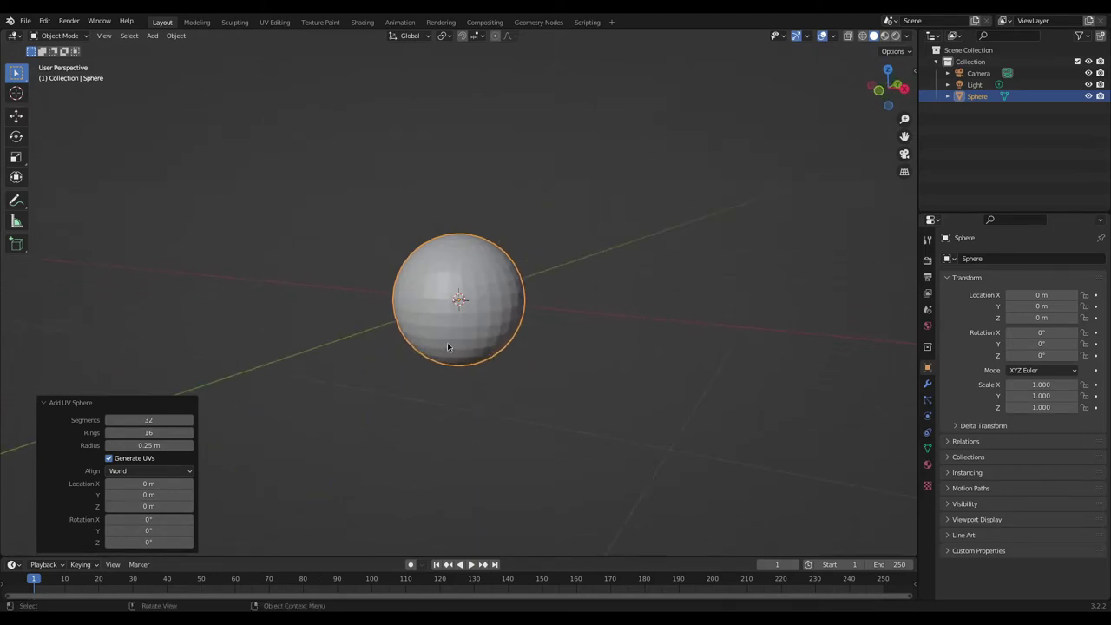
key("KP_1")
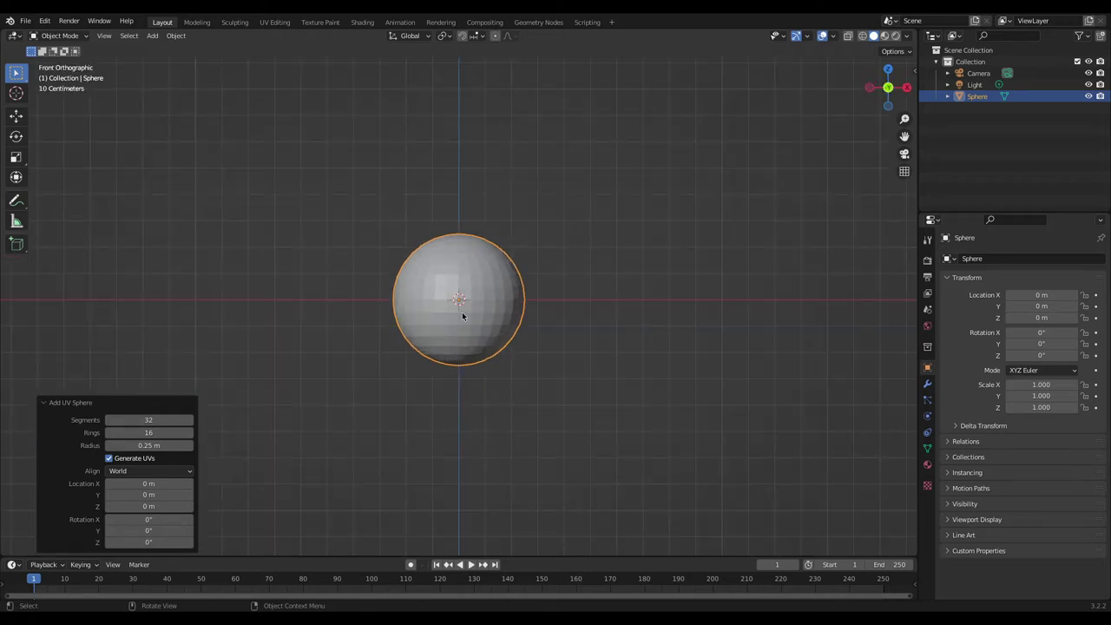
key("g")
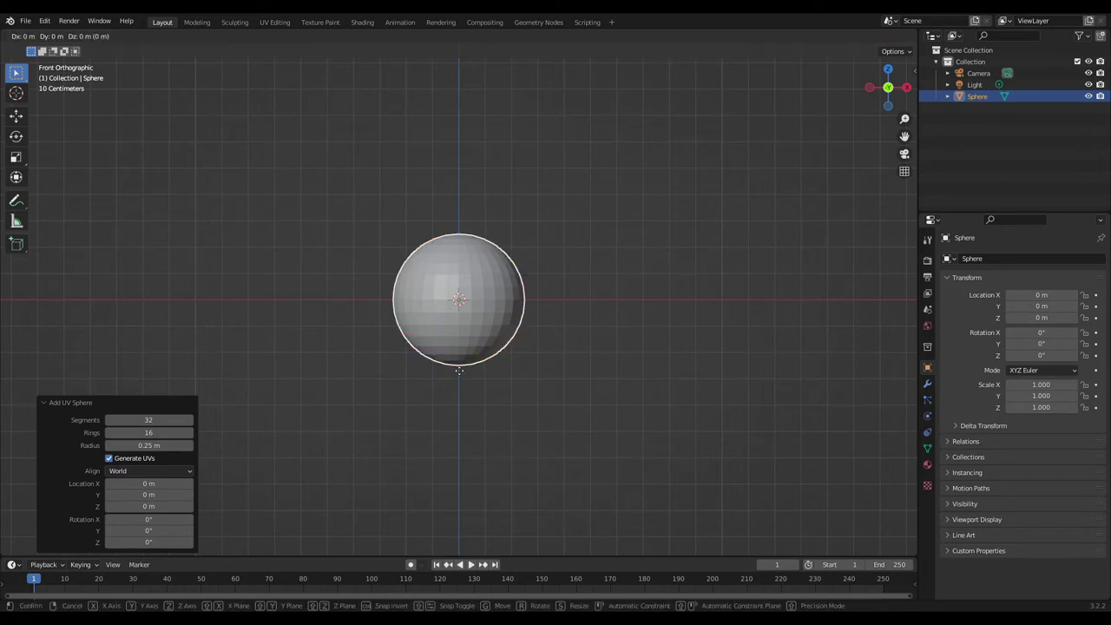
key("z")
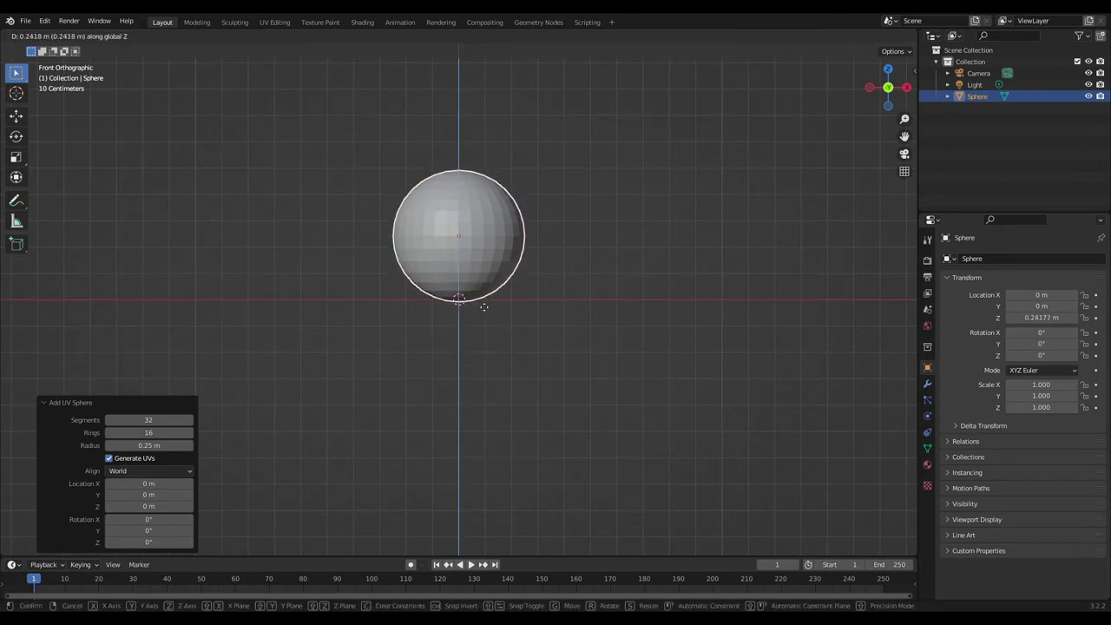
left_click(485, 307)
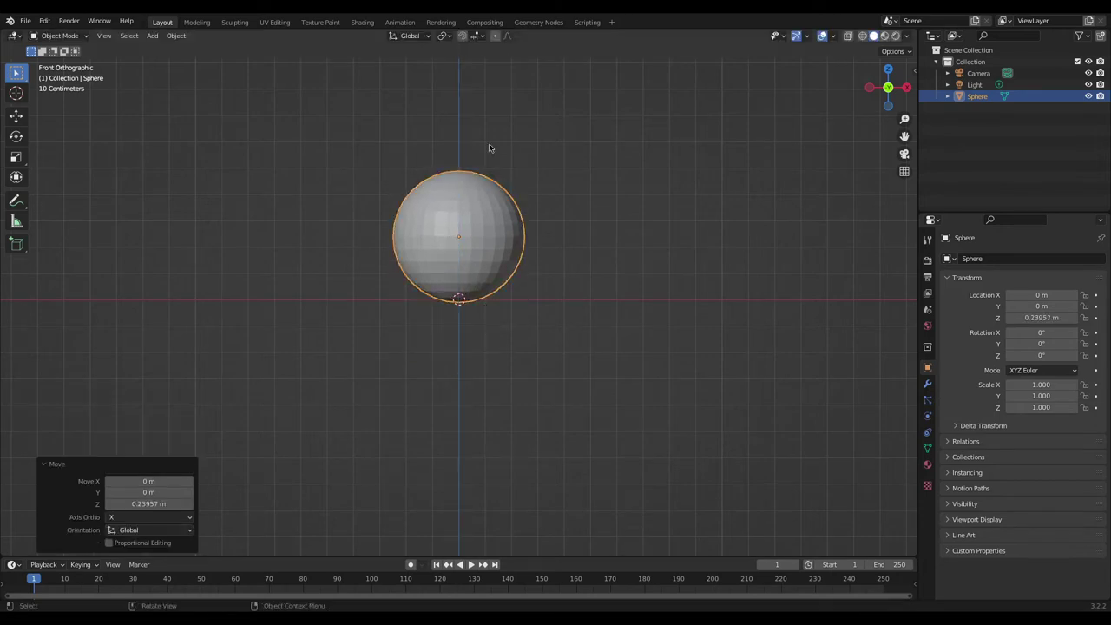
Add a human metarig armature at the origin as a size reference for the sphere
scroll(483, 185, "down", 2)
key("shift+a")
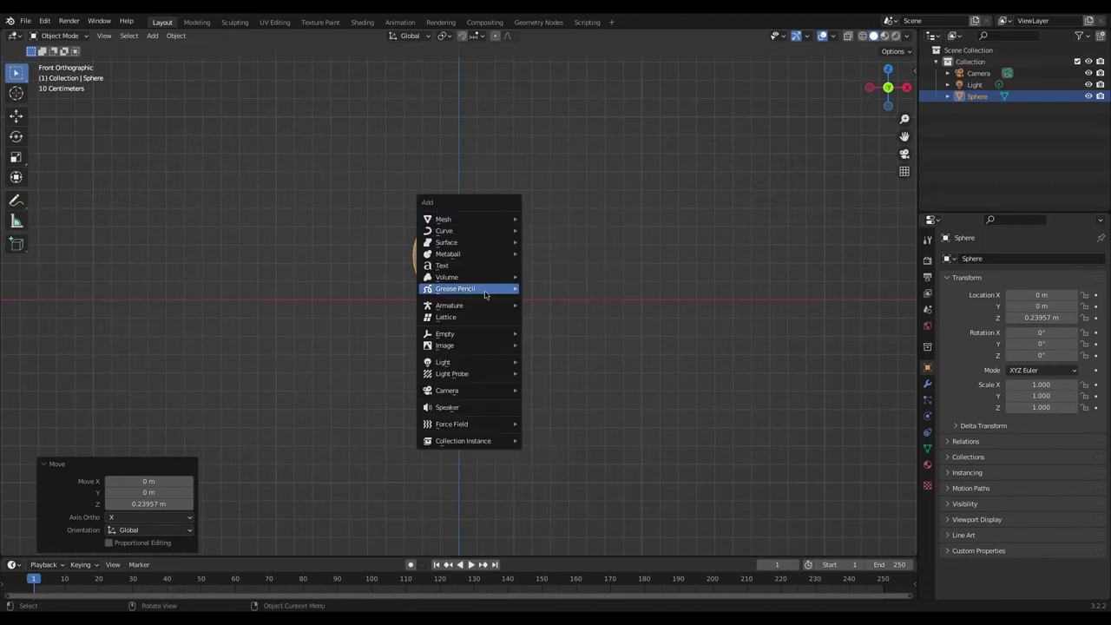
mouse_move(485, 305)
left_click(563, 316)
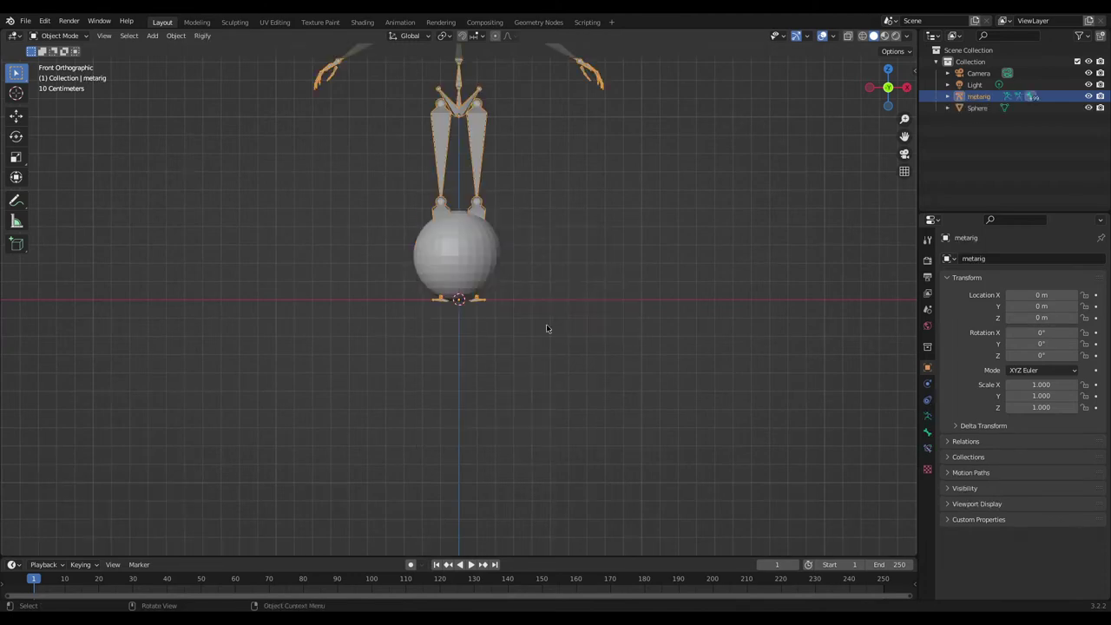
scroll(494, 330, "down", 4)
scroll(493, 326, "up", 2)
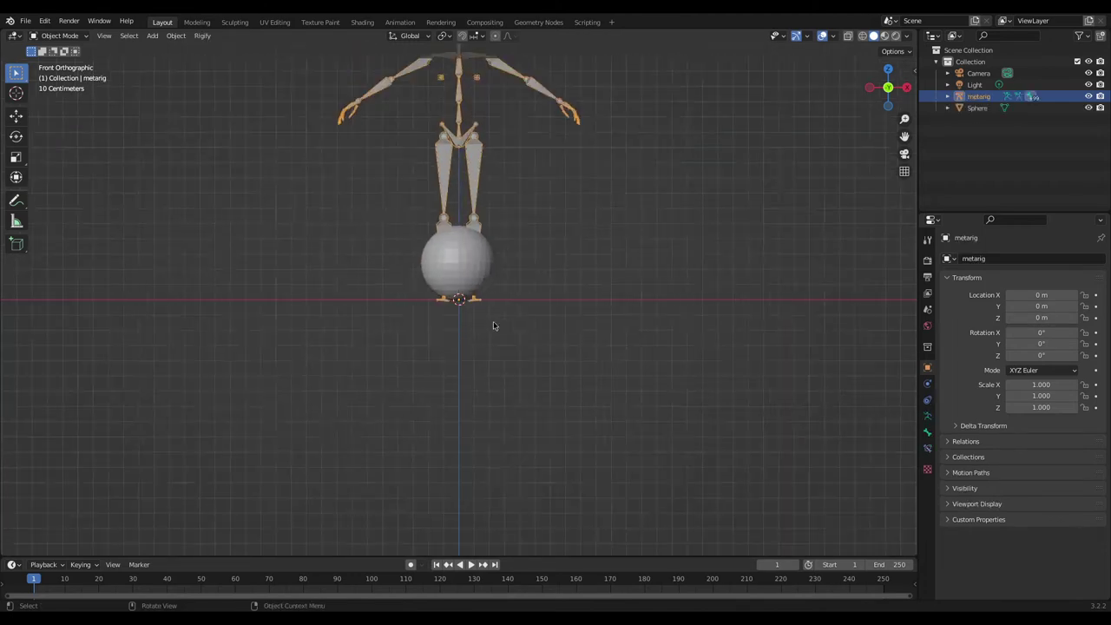
scroll(493, 325, "up", 2)
In Edit Mode, delete the visible vertices in the upper part of the sphere, above its equator
left_click(452, 227)
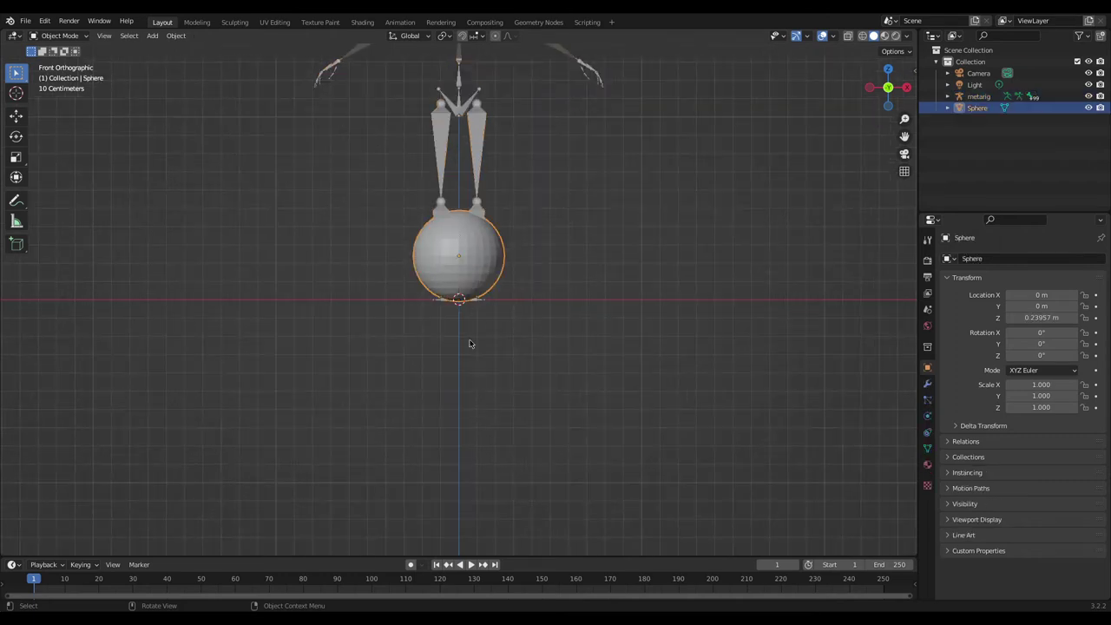
key("Tab")
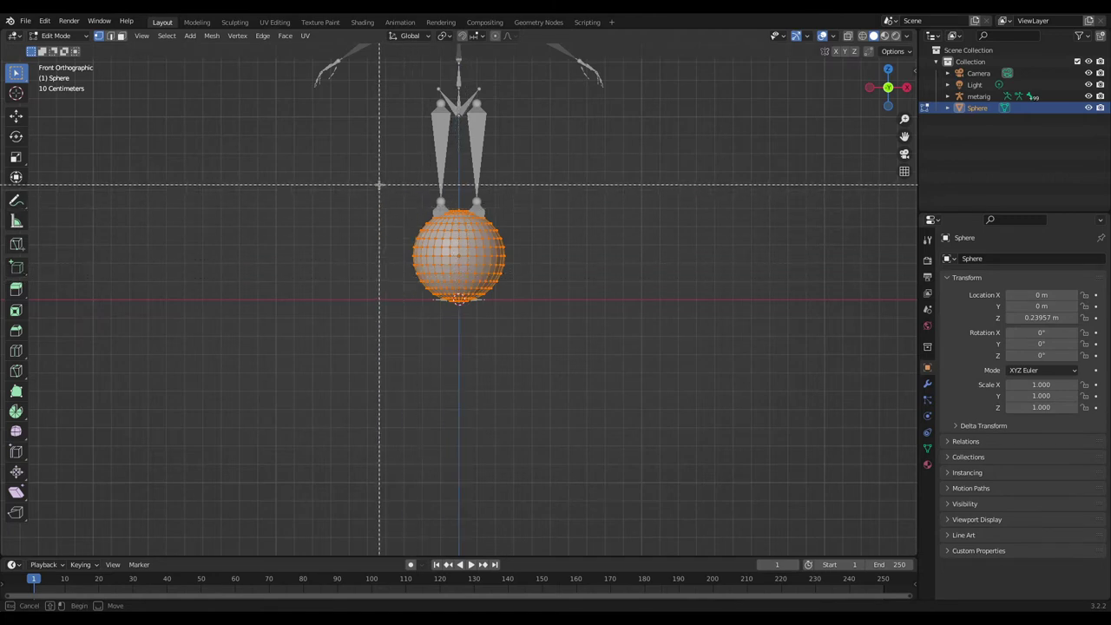
left_click_drag(382, 184, 536, 253)
key("alt+a")
left_click_drag(366, 197, 545, 251)
key("x")
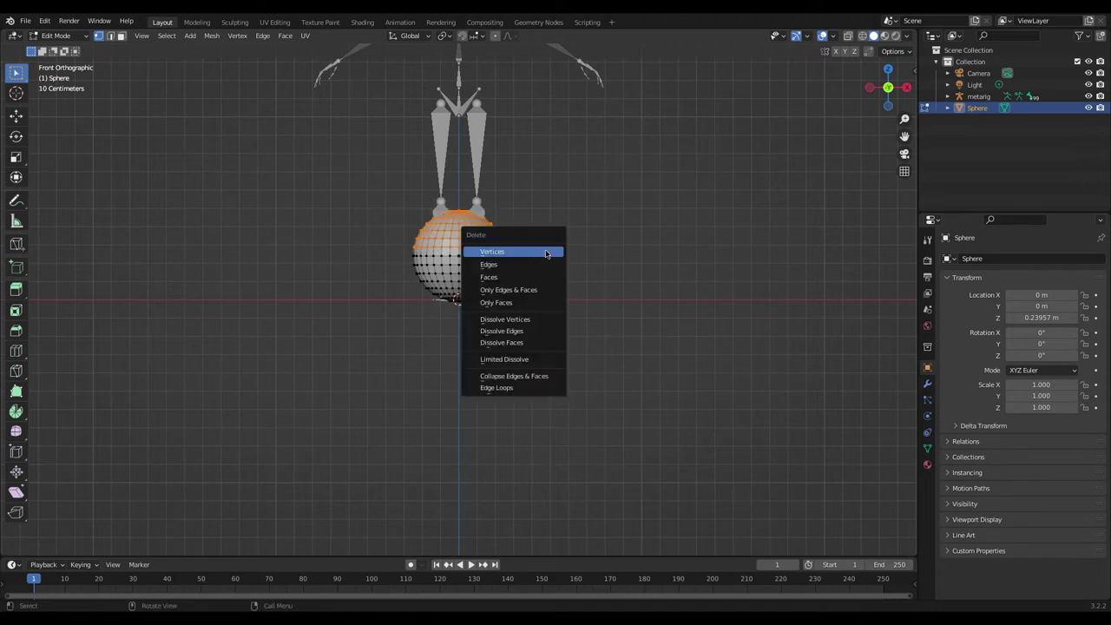
left_click(544, 251)
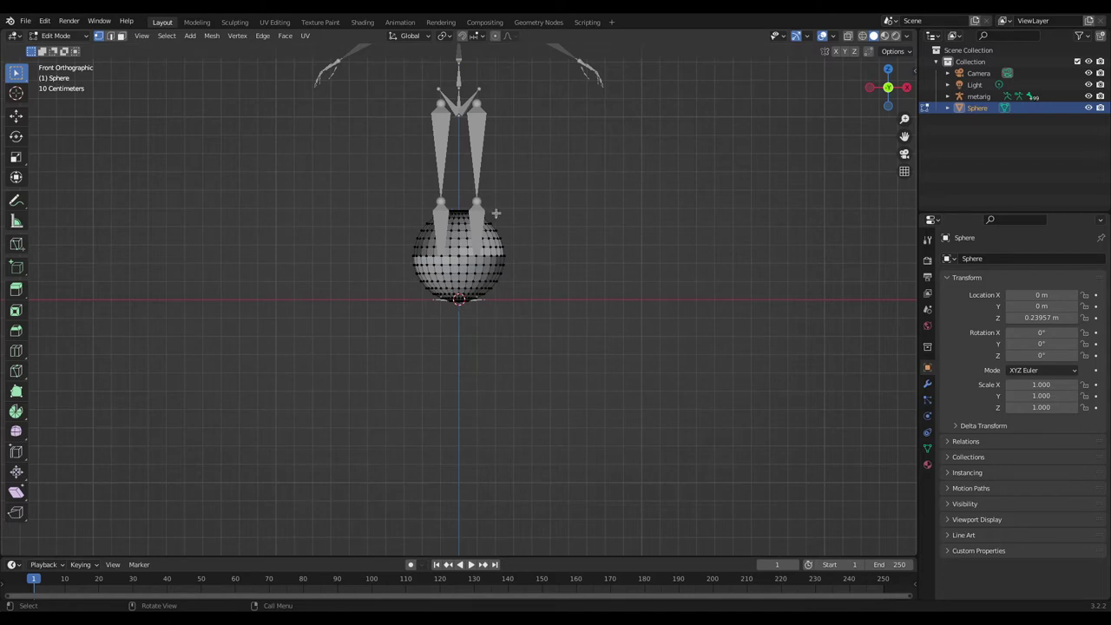
Switch to wireframe shading and delete all remaining vertices above the sphere's equator
key("z")
left_click(410, 213)
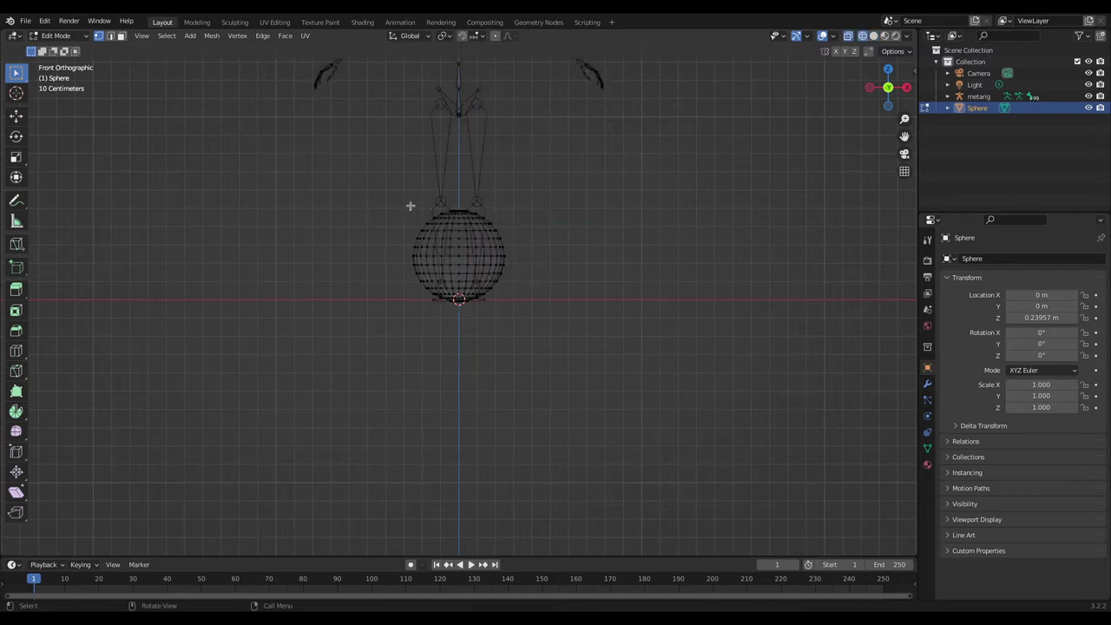
left_click_drag(399, 203, 516, 250)
key("x")
left_click(515, 249)
Delete the topmost ring of vertices from the half sphere in front view to make the bowl shallower
mouse_move(515, 248)
middle_mouse_down()
mouse_move(425, 247)
mouse_move(409, 278)
mouse_move(504, 251)
mouse_move(506, 228)
mouse_move(508, 245)
mouse_move(514, 233)
middle_mouse_up()
key("KP_1")
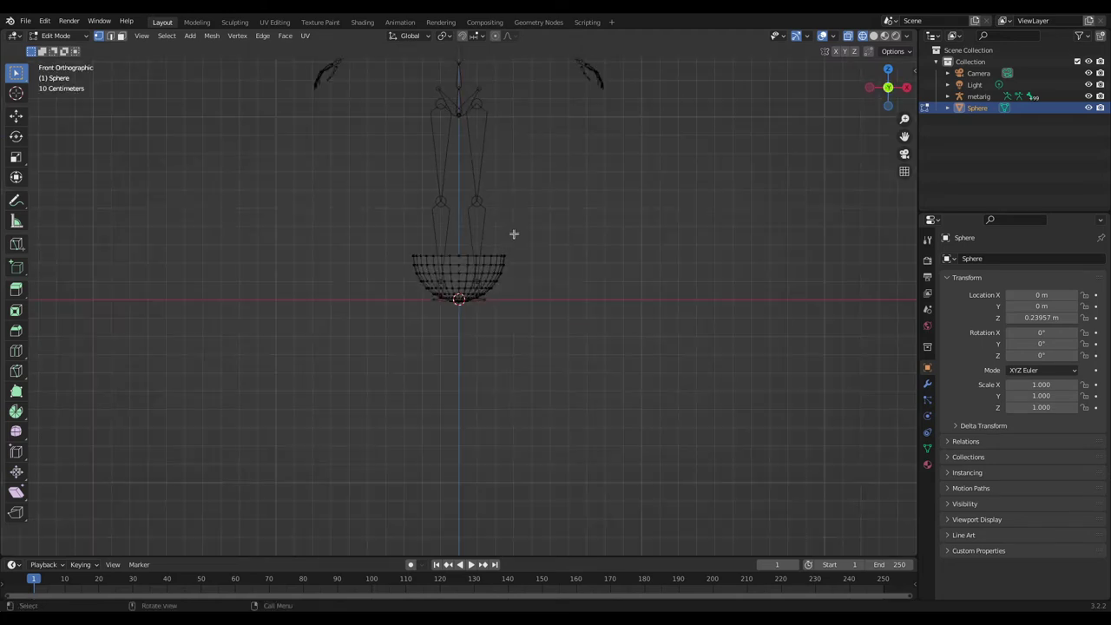
left_click_drag(402, 243, 512, 258)
key("x")
left_click(514, 259)
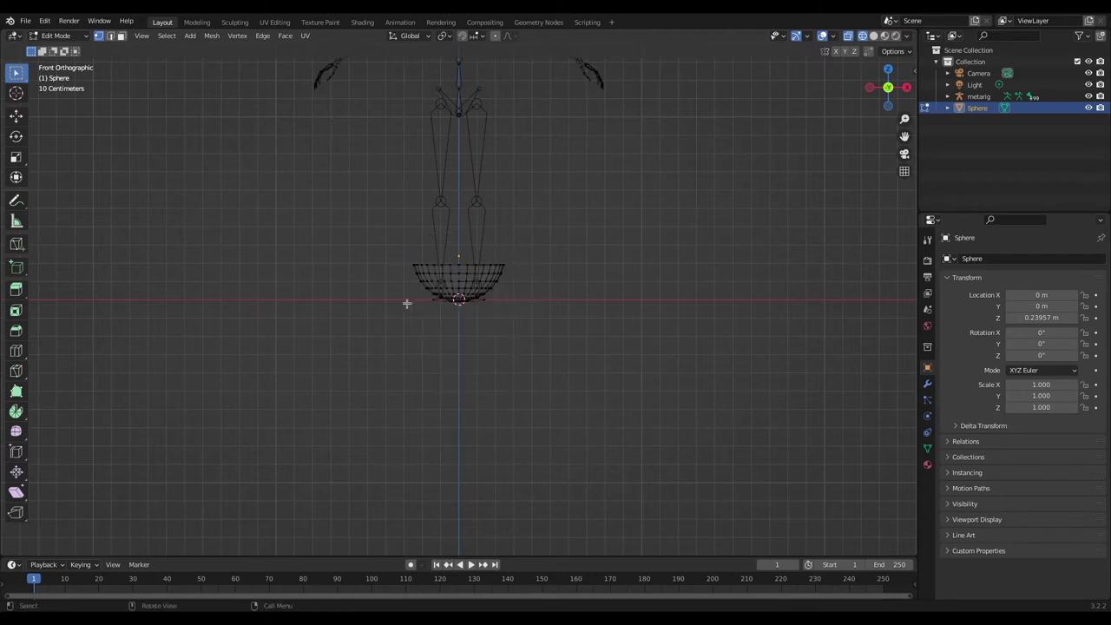
Return to Object Mode with solid shading and hide the metarig
key("Tab")
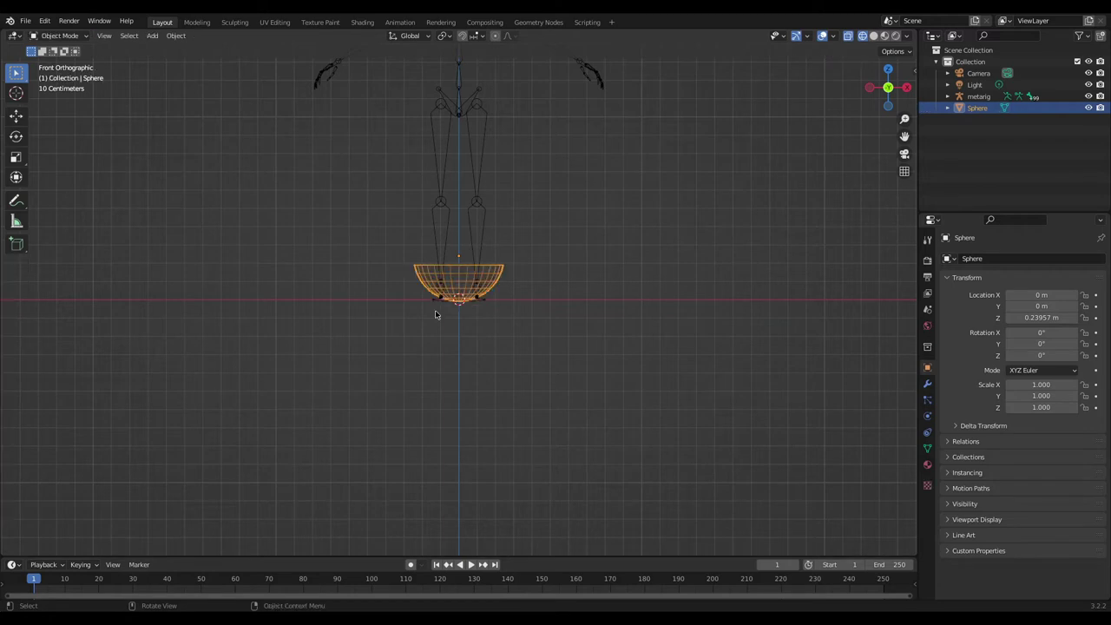
key("z")
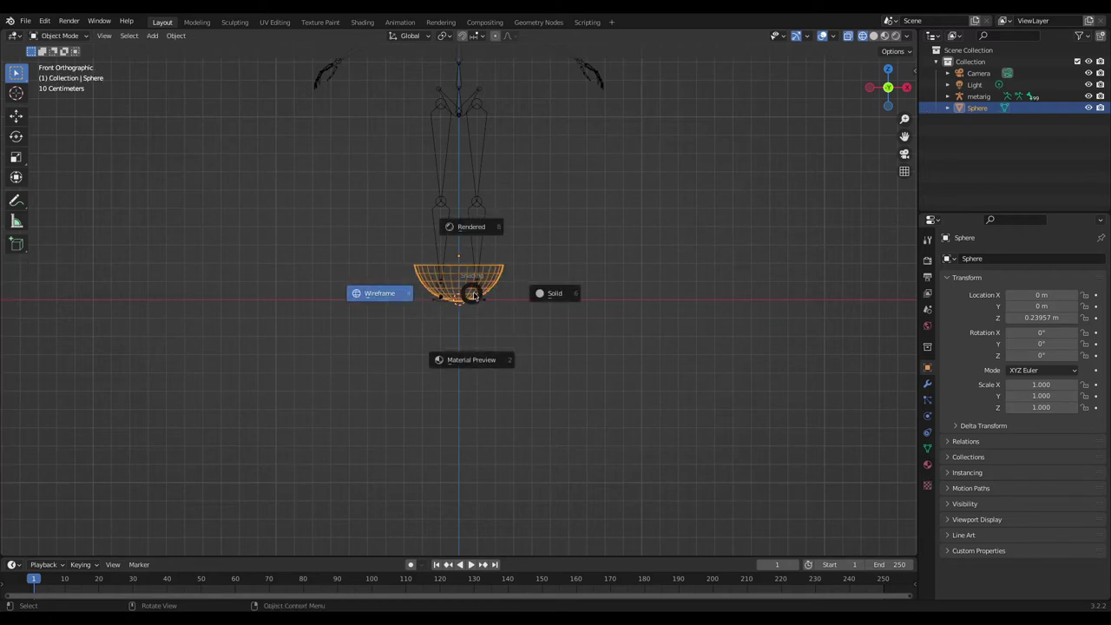
left_click(548, 292)
middle_click_drag(364, 426, 421, 276)
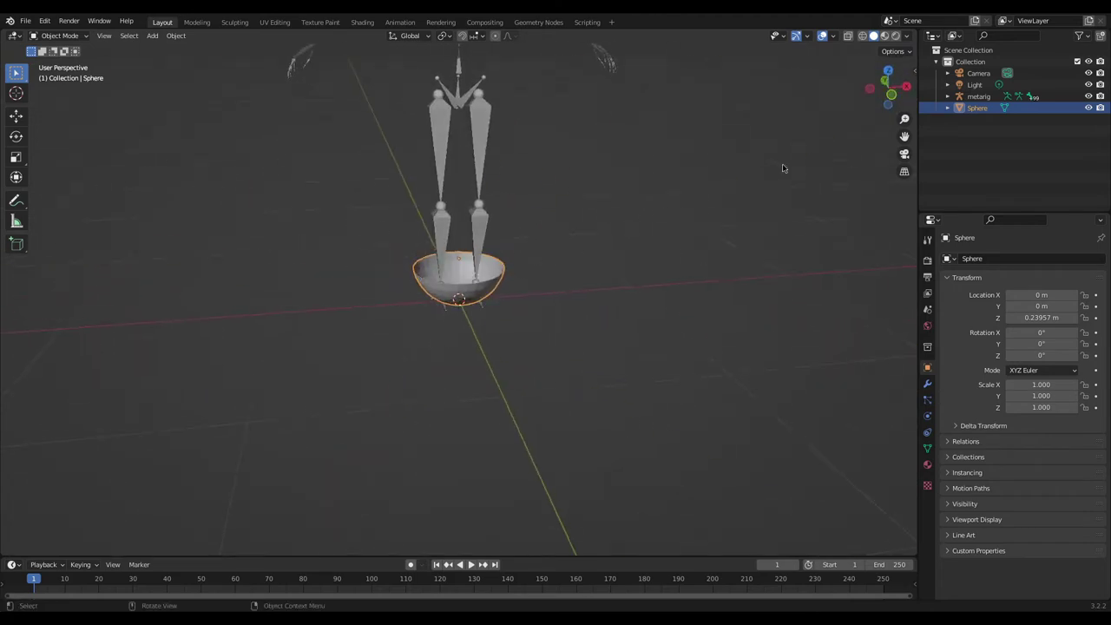
left_click(1089, 96)
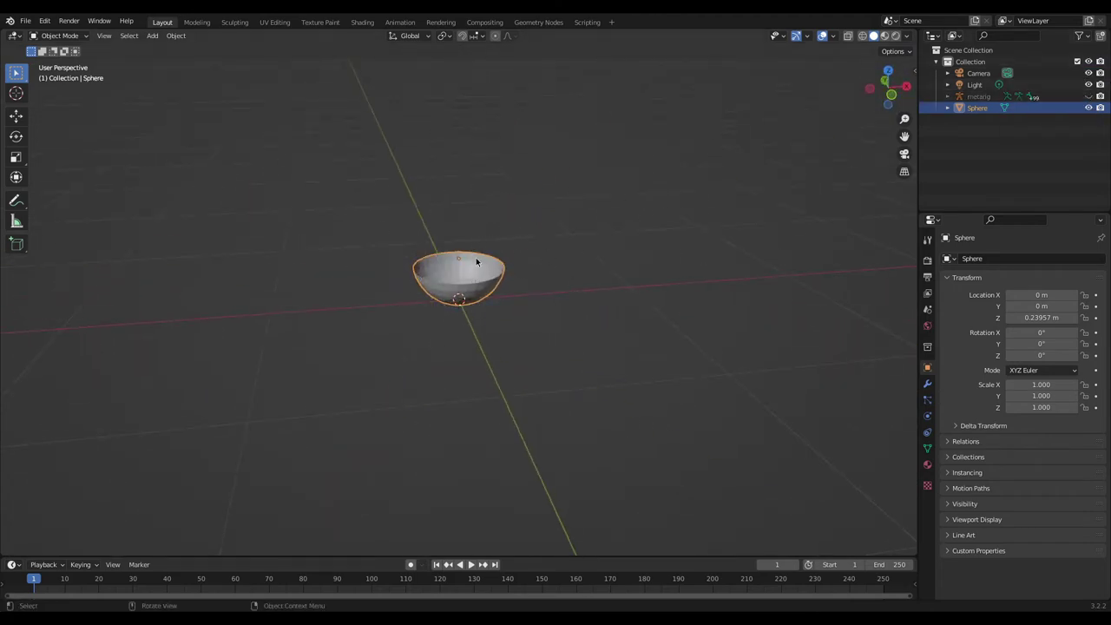
In wireframe Edit Mode, raise the bowl's bottom centre vertex along Z by about 0.0046 m, level with the lowest ring
middle_click_drag(478, 265, 438, 306)
middle_click_drag(536, 438, 486, 323)
key("KP_1")
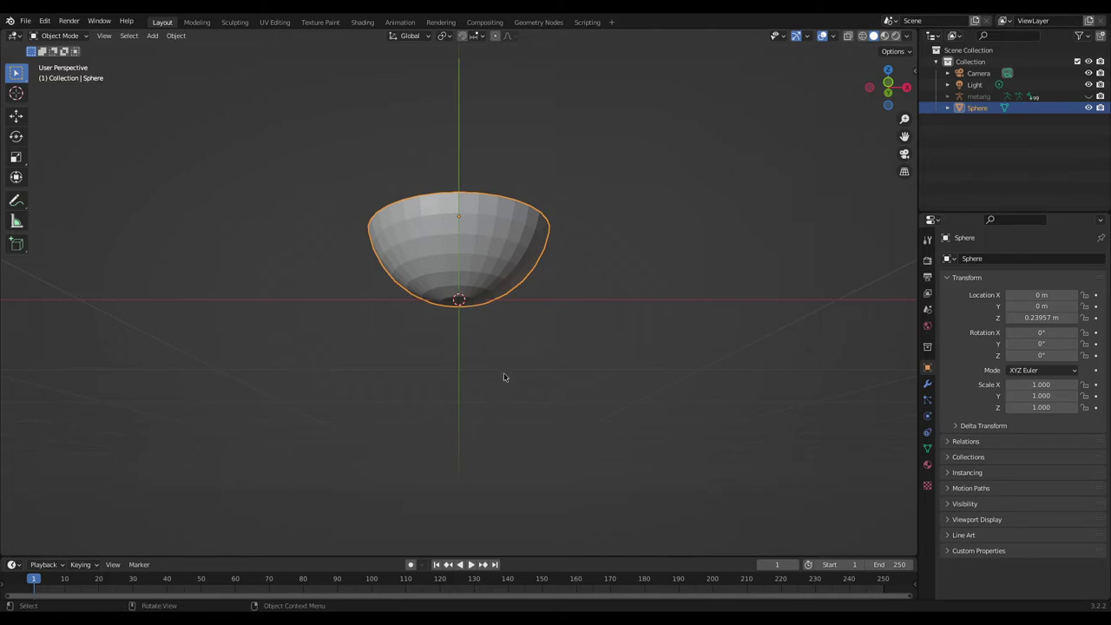
key("Tab")
left_click(459, 301)
mouse_move(461, 347)
middle_mouse_down()
mouse_move(466, 320)
mouse_move(467, 341)
middle_mouse_up()
key("KP_1")
key("z")
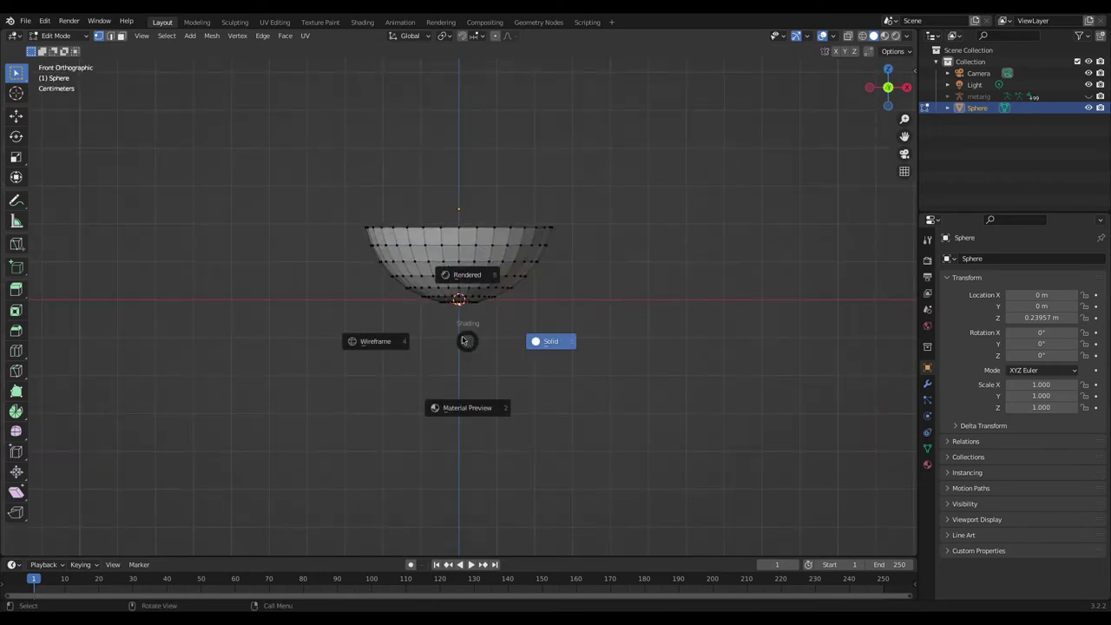
left_click(382, 351)
scroll(461, 330, "up", 10)
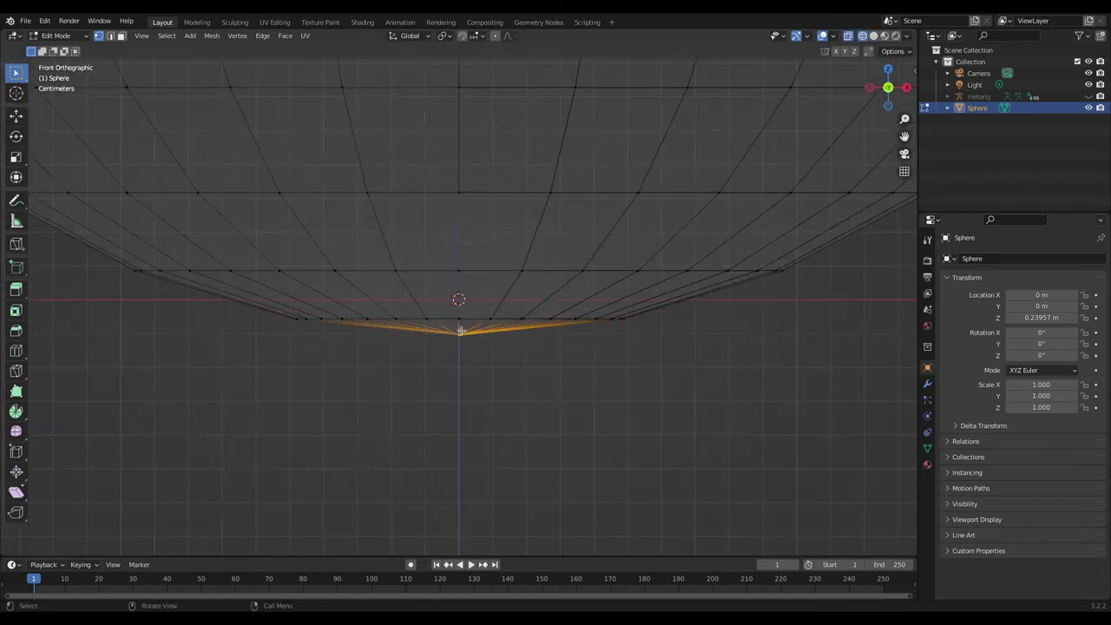
key("g")
key("z")
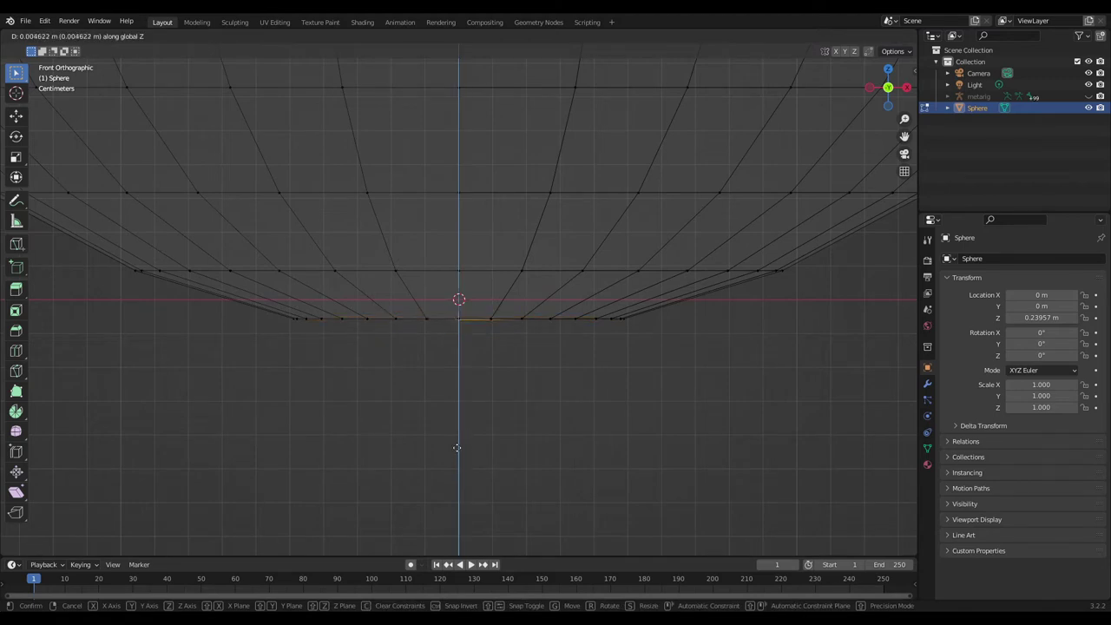
left_click(457, 446)
Raise the bowl's centre vertex and lowest ring along Z by about 0.0106 m to flatten the base, and return to Object Mode
key("b")
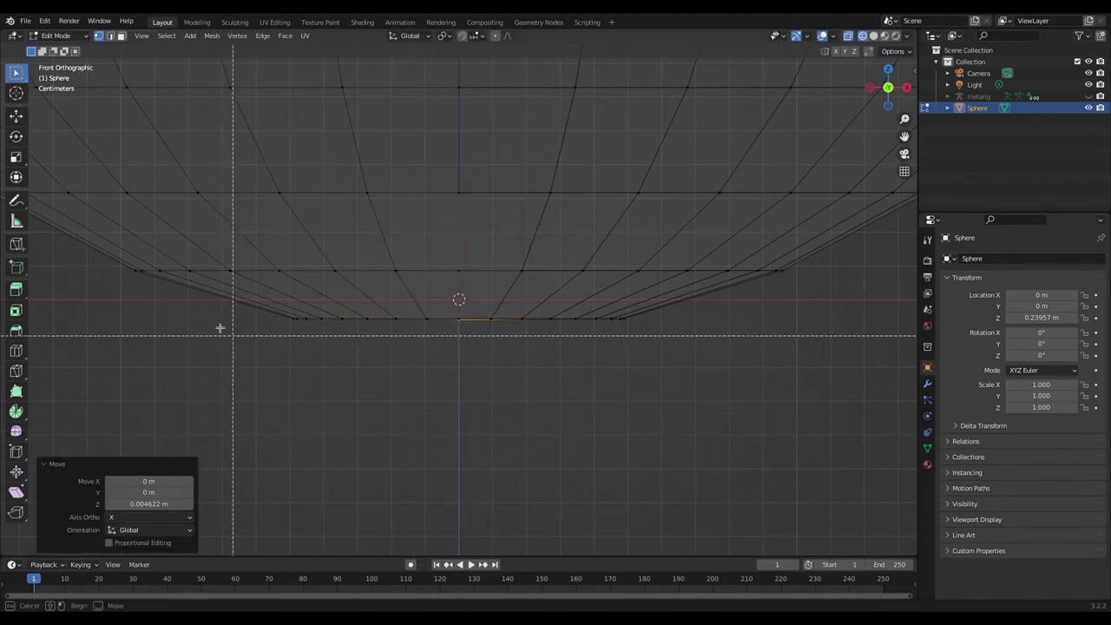
left_click_drag(227, 310, 696, 406)
key("g")
key("z")
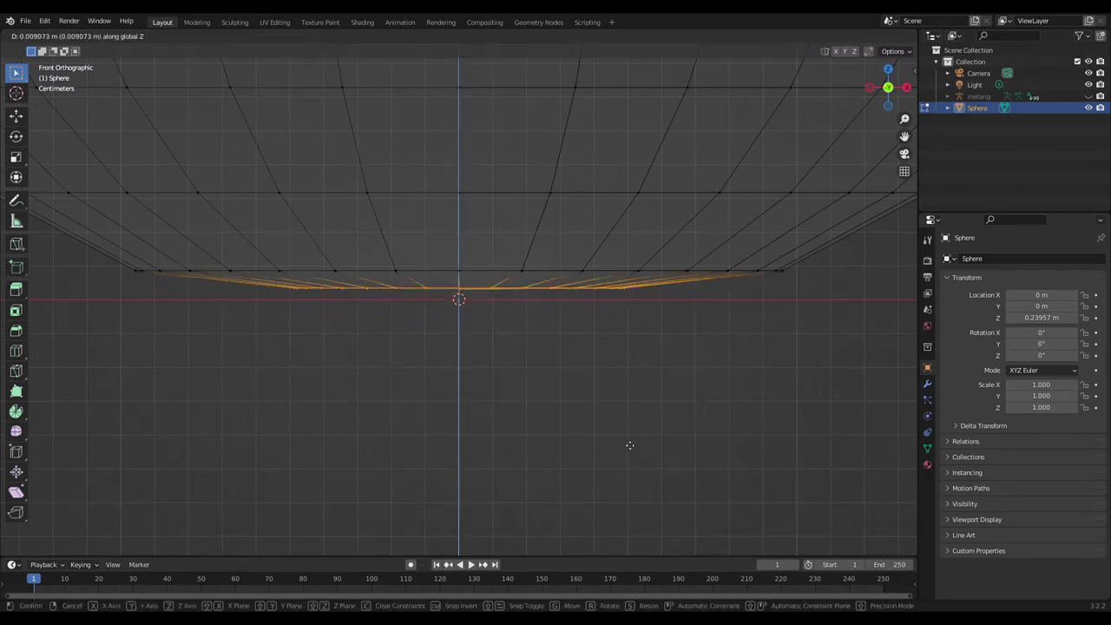
left_click(630, 440)
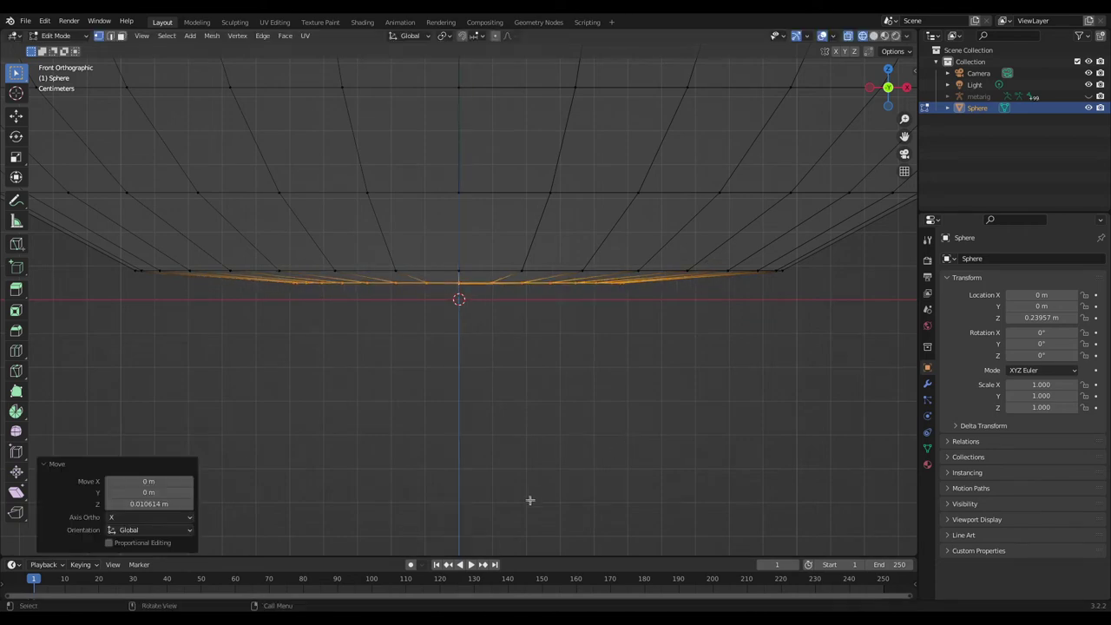
scroll(539, 486, "down", 8)
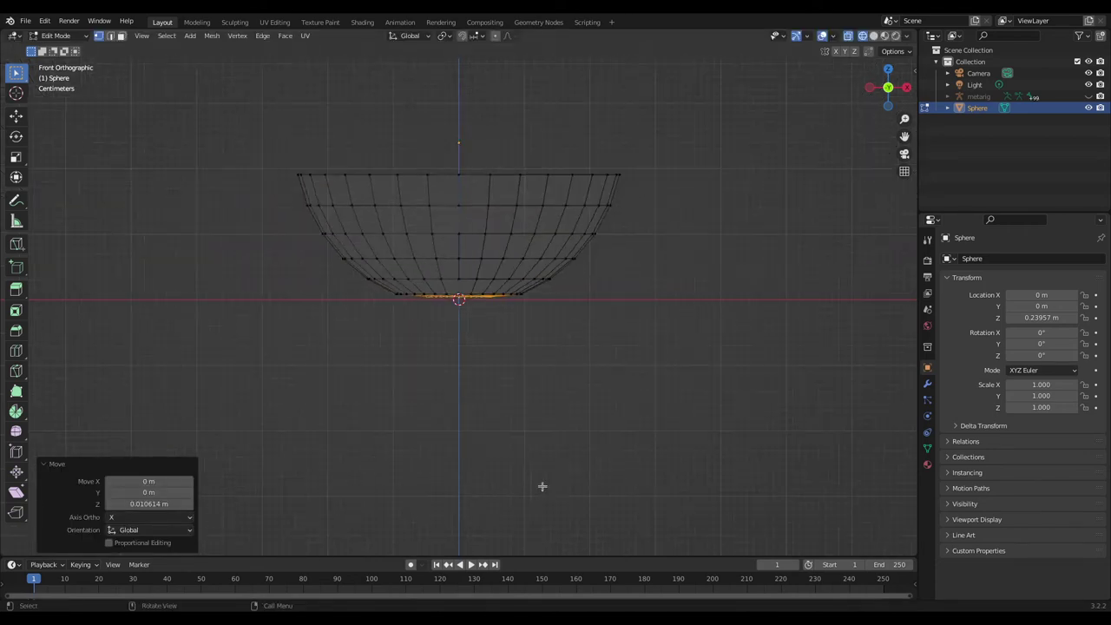
key("Tab")
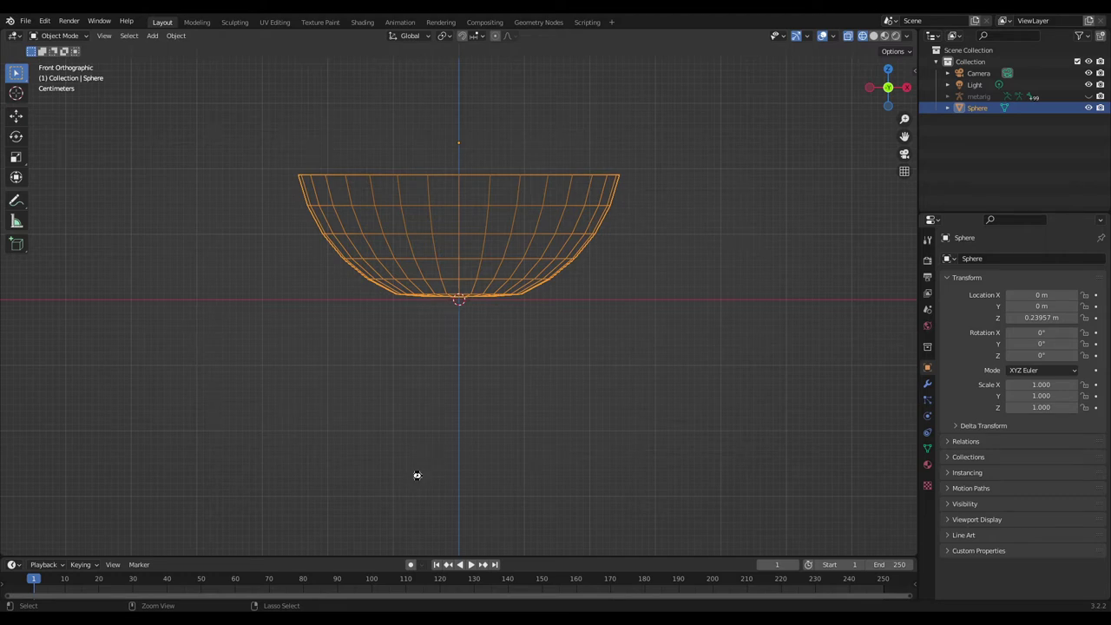
Save the file and switch the viewport from wireframe to solid shading
key("ctrl+s")
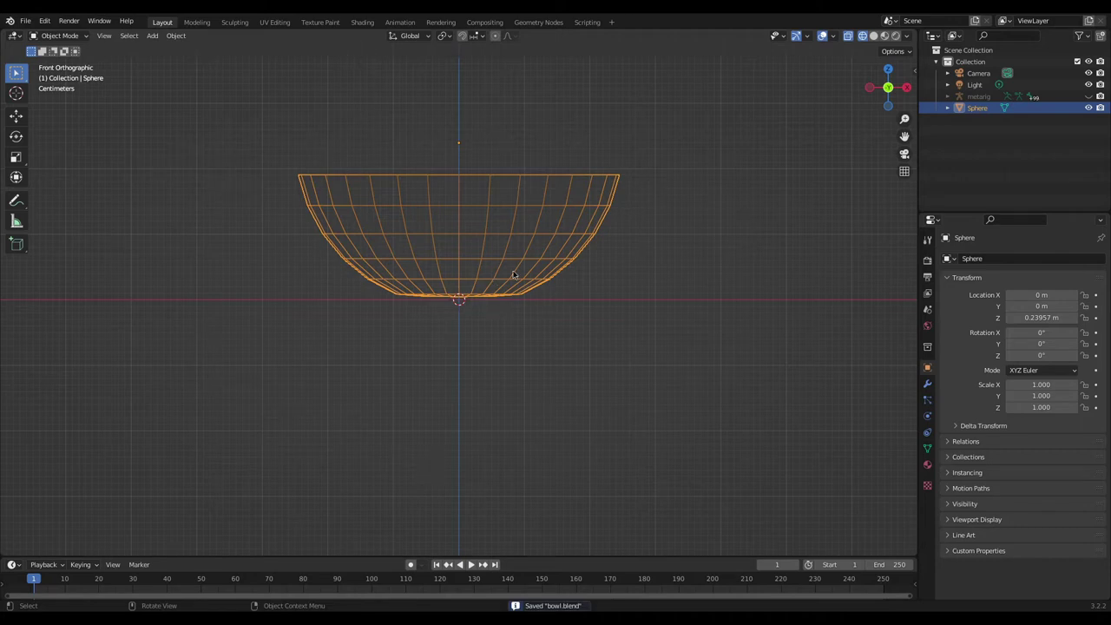
key("z")
left_click(593, 276)
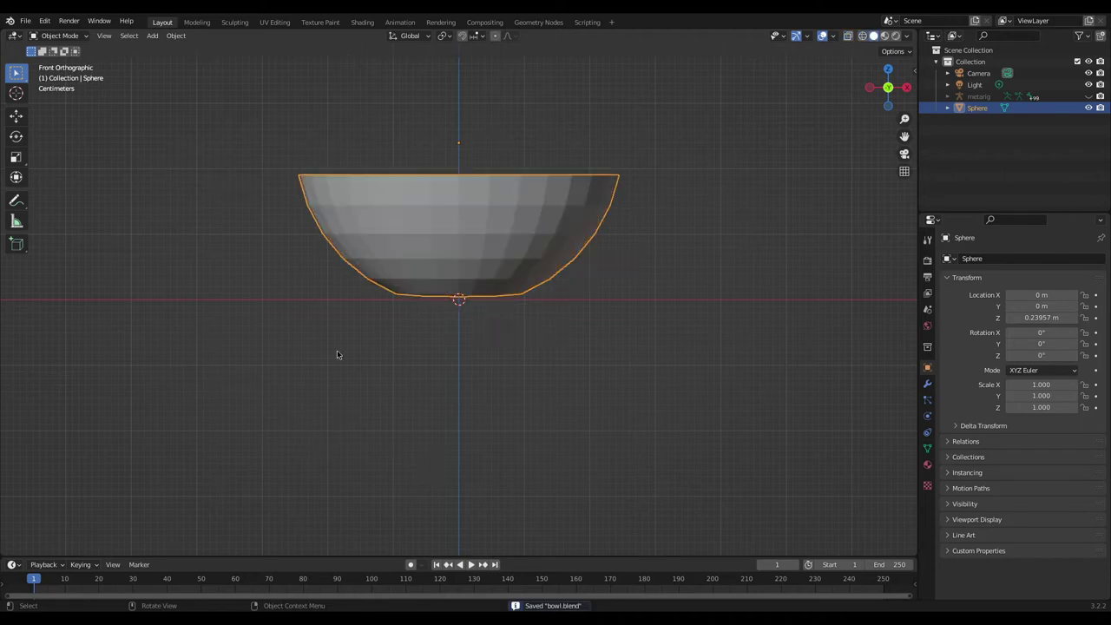
Add a Solidify modifier to the bowl with a thickness of 0.01 m
middle_click_drag(452, 188, 397, 307)
scroll(397, 307, "up", 5)
middle_click_drag(310, 316, 427, 271)
scroll(427, 327, "down", 3)
middle_click_drag(443, 312, 469, 330)
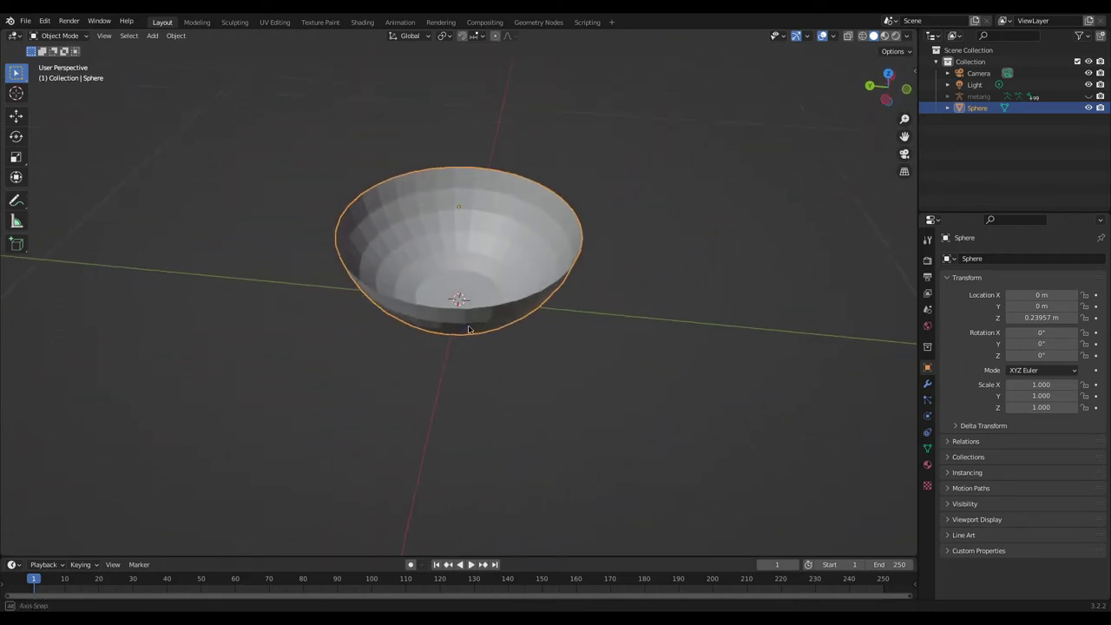
left_click(929, 385)
left_click(1041, 260)
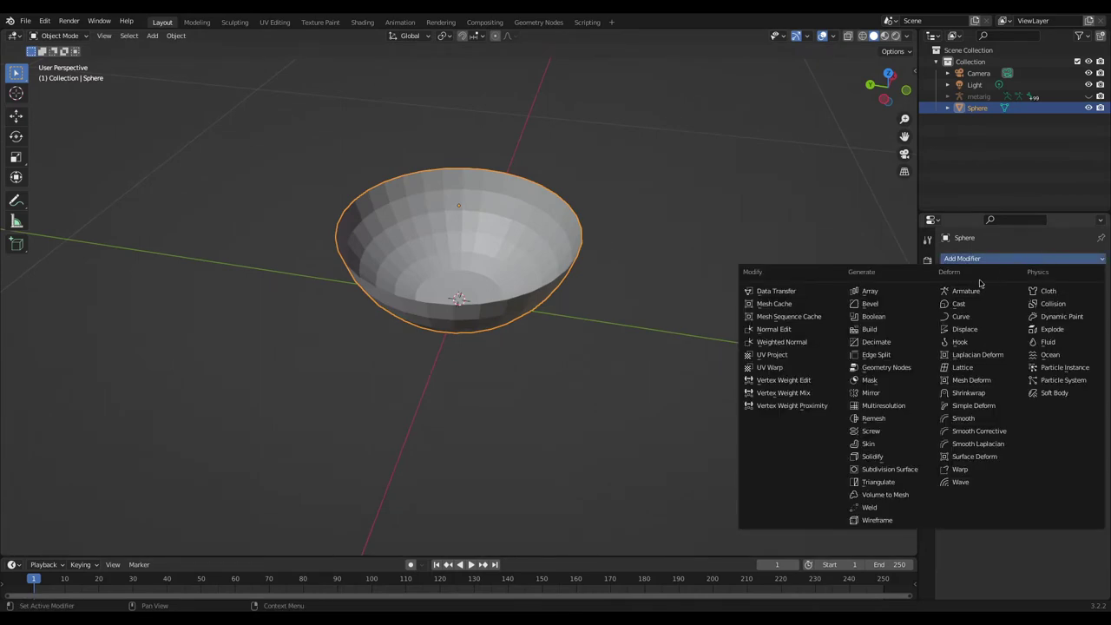
left_click(876, 457)
Inspect the bowl's thickened wall and apply the Solidify modifier
middle_click_drag(462, 322, 496, 330)
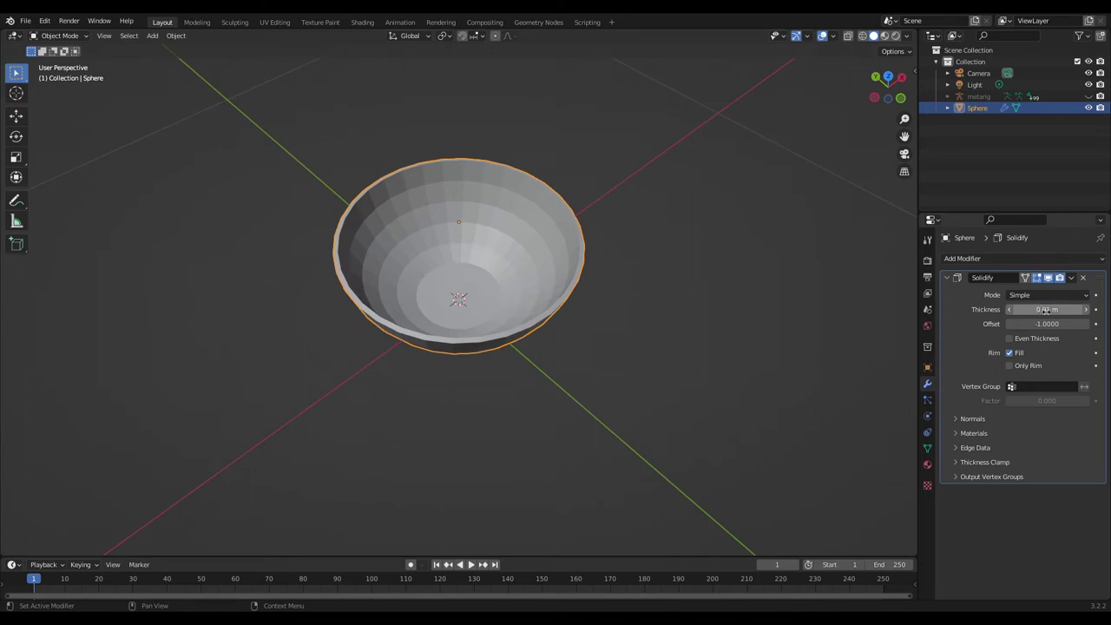
middle_click_drag(431, 309, 533, 386)
scroll(471, 251, "up", 4)
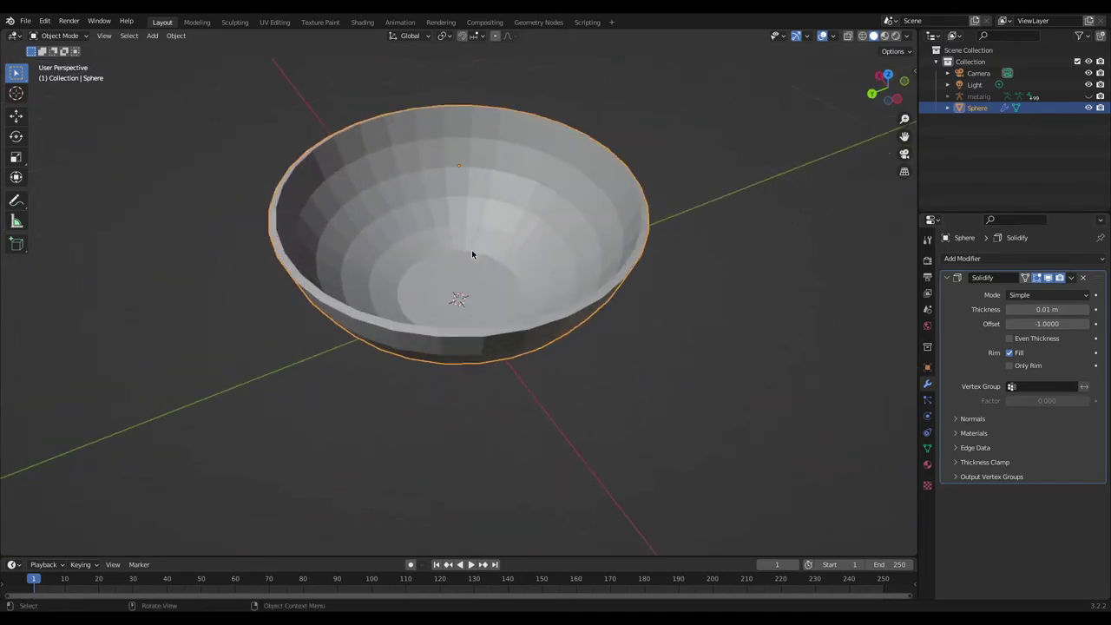
scroll(471, 251, "down", 1)
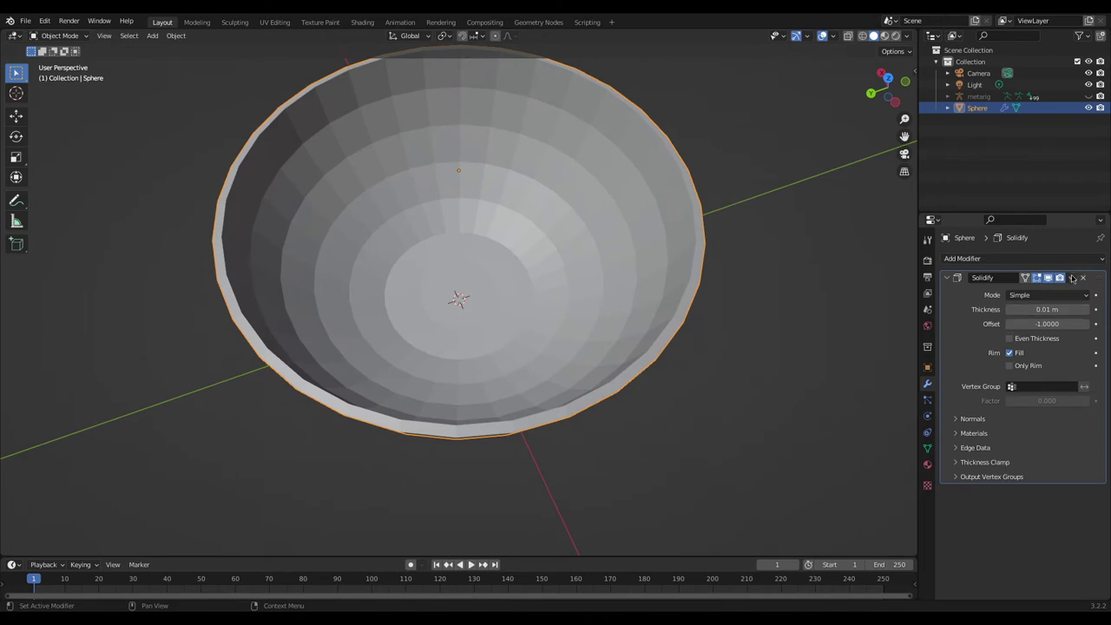
middle_click_drag(519, 391, 520, 338)
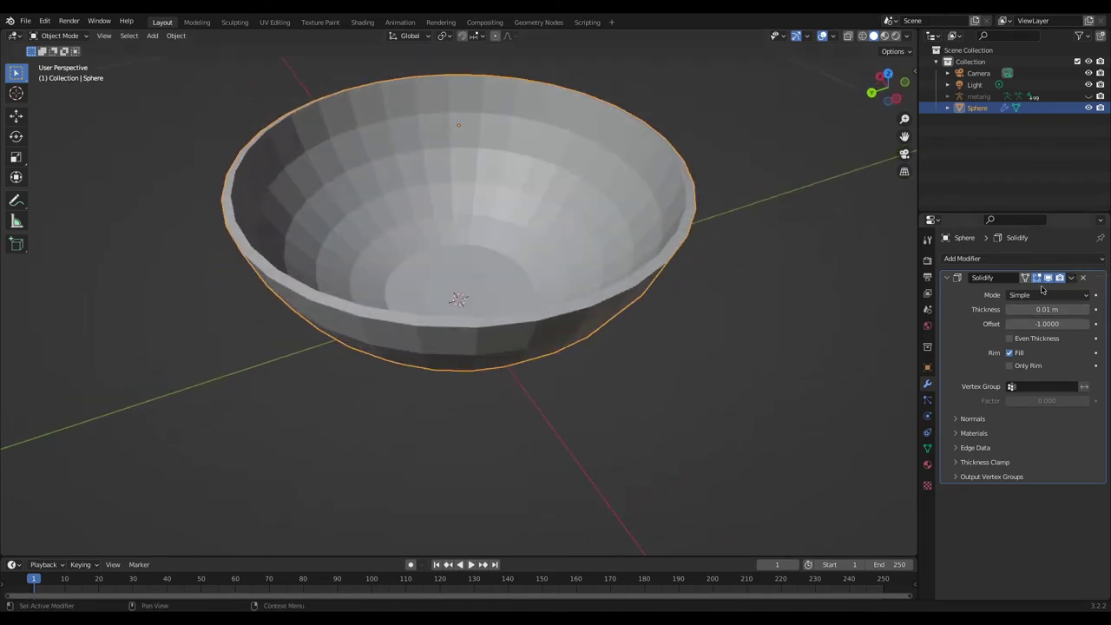
left_click(1072, 278)
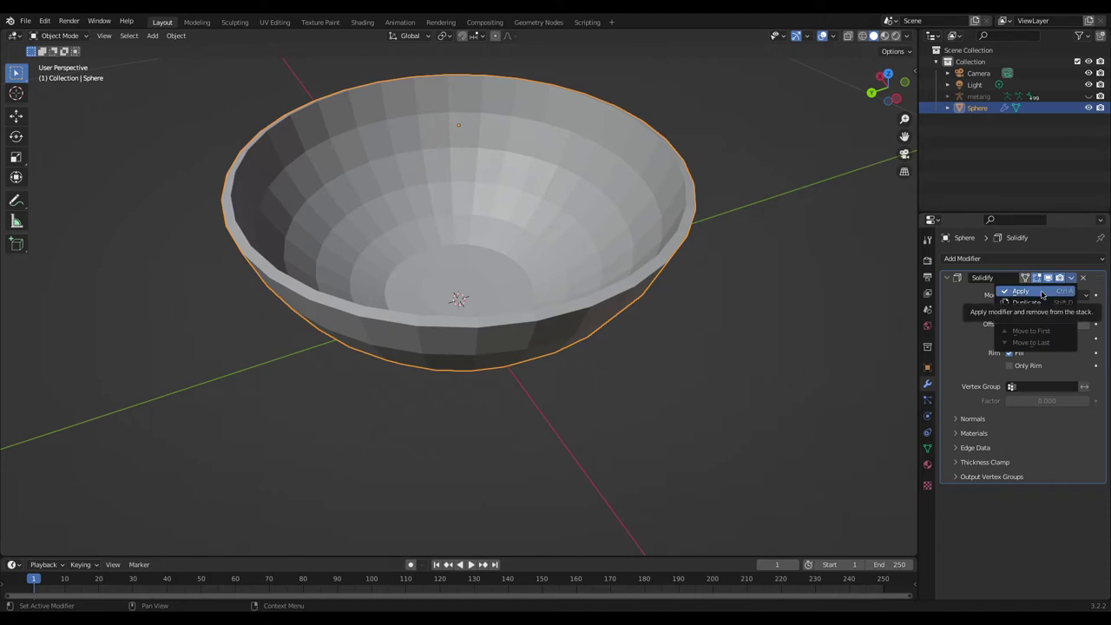
left_click(1043, 295)
In Edit Mode, bevel the bowl's outer and inner rim edge loops by about 0.0026 m with one segment, and return to Object Mode
mouse_move(474, 424)
middle_mouse_down()
mouse_move(455, 449)
mouse_move(355, 426)
mouse_move(342, 402)
mouse_move(339, 424)
mouse_move(440, 426)
mouse_move(464, 442)
middle_mouse_up()
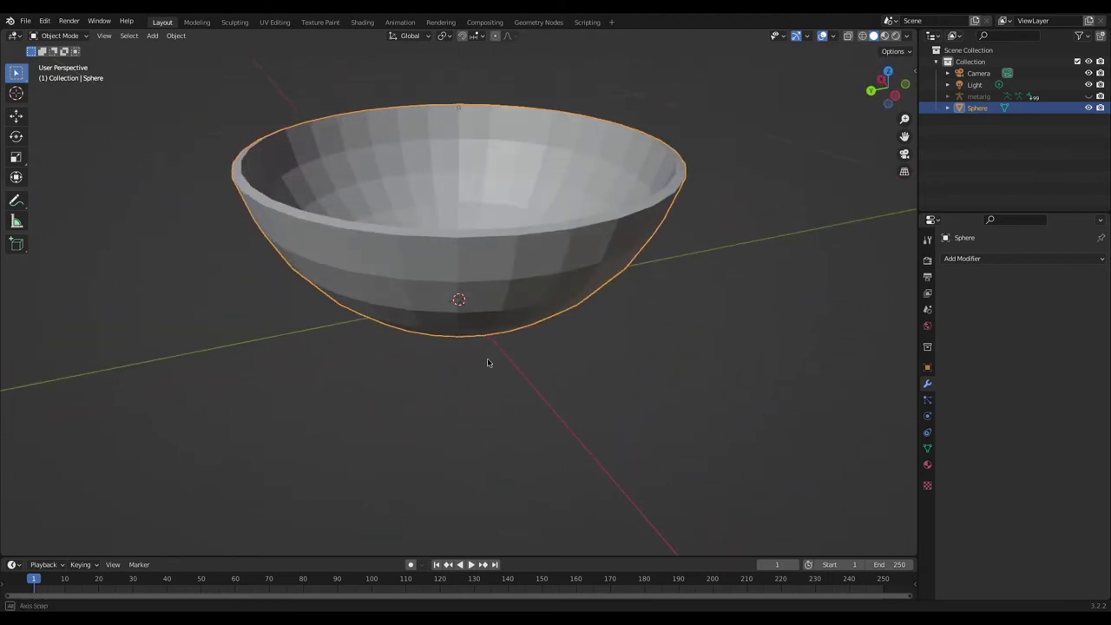
middle_click_drag(487, 363, 593, 382)
key("Tab")
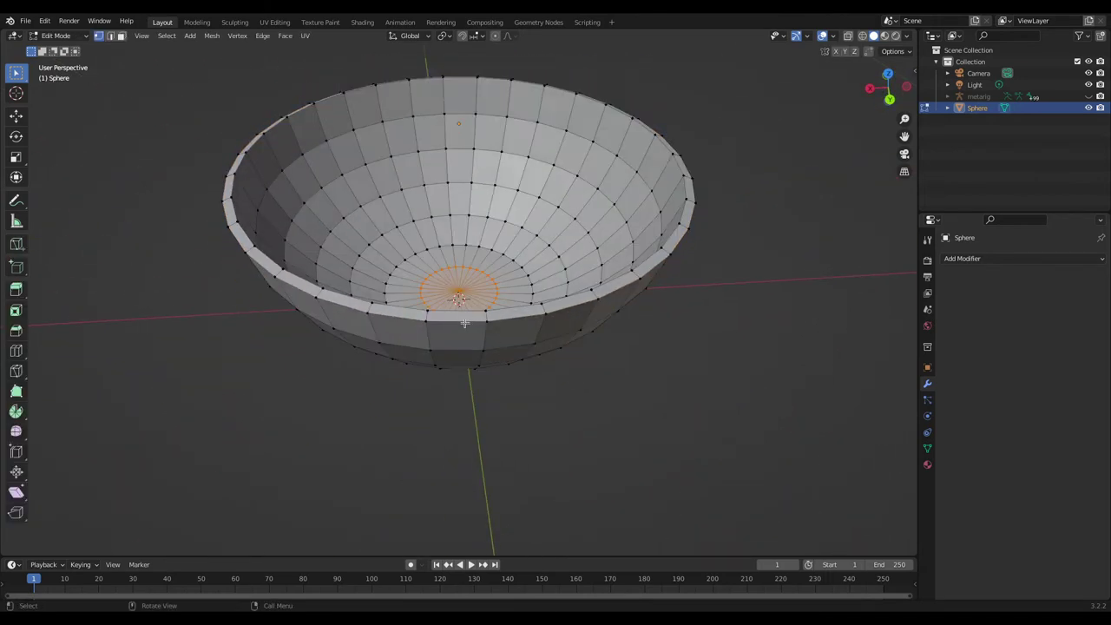
key("2")
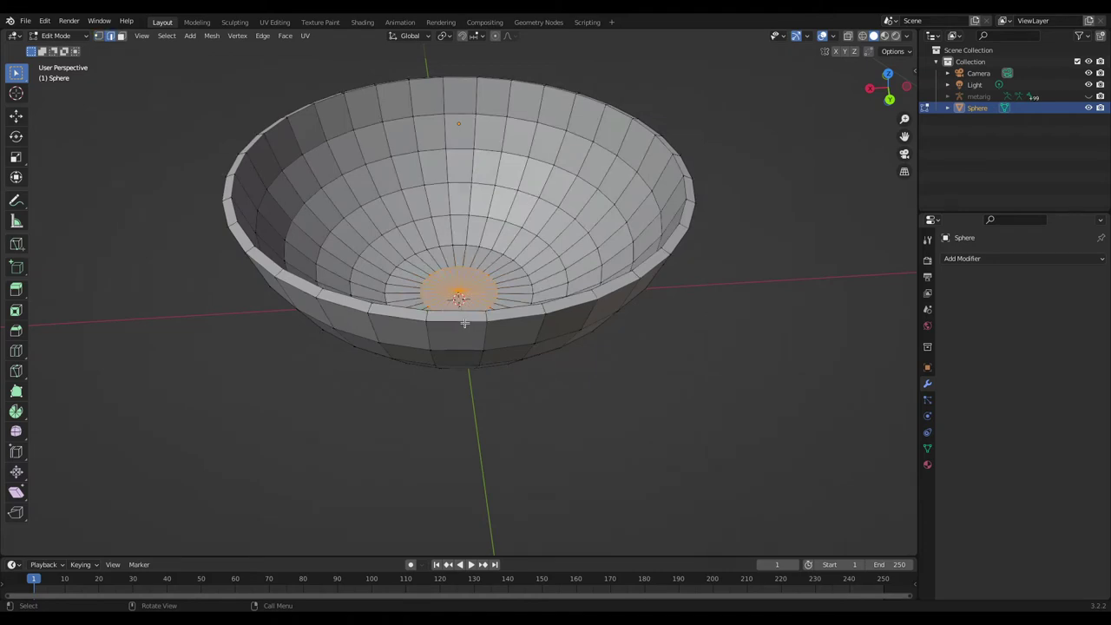
left_click(447, 323)
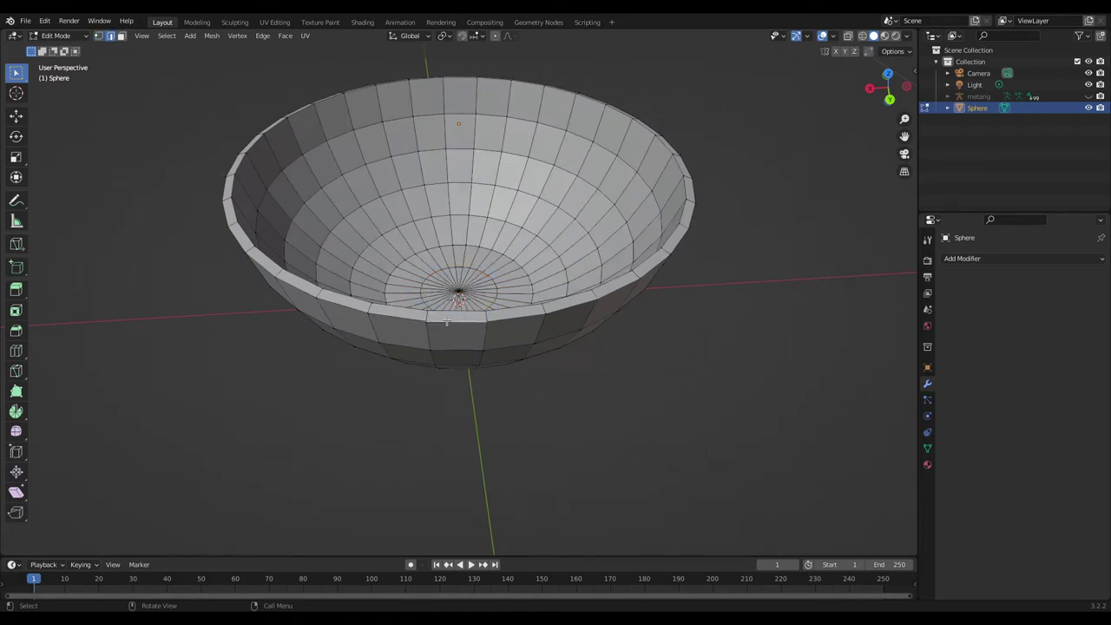
left_click(400, 308, "alt")
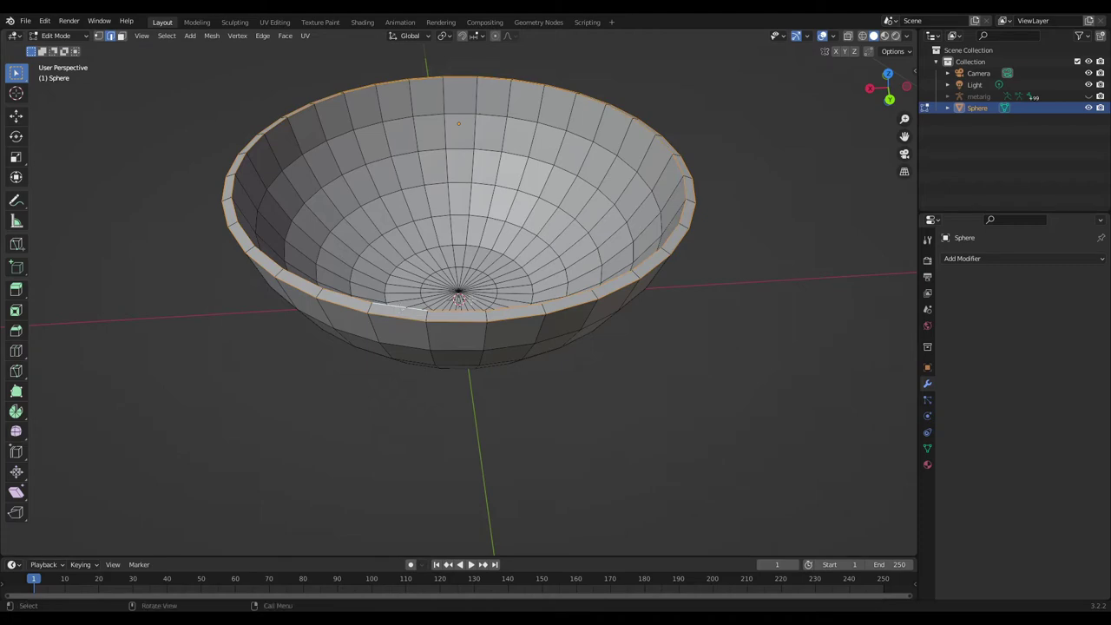
middle_click_drag(401, 308, 420, 324)
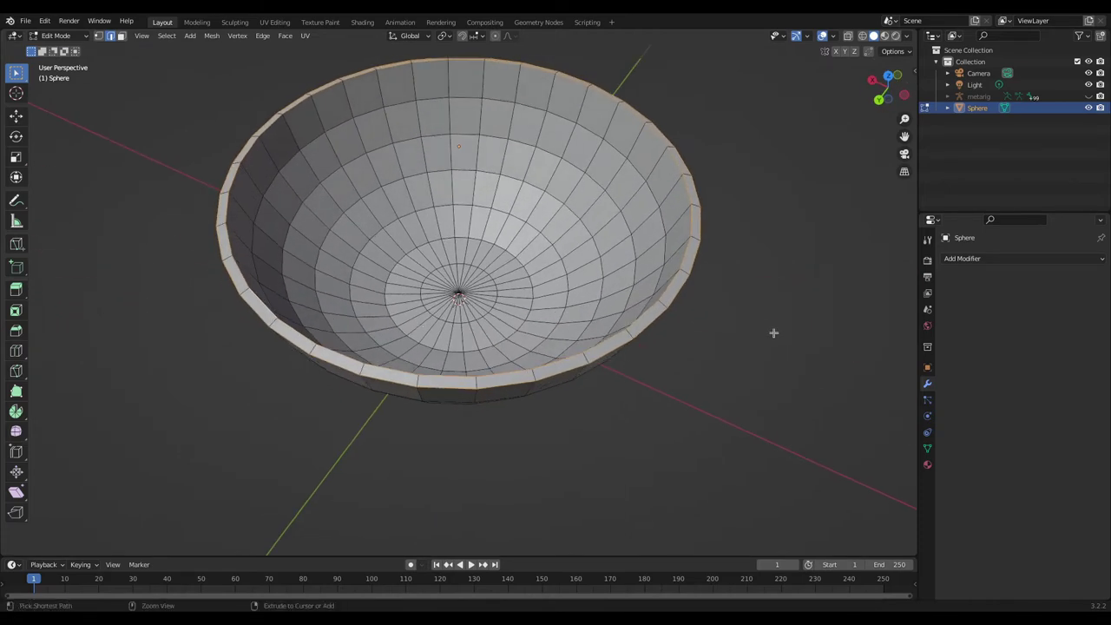
key("ctrl+b")
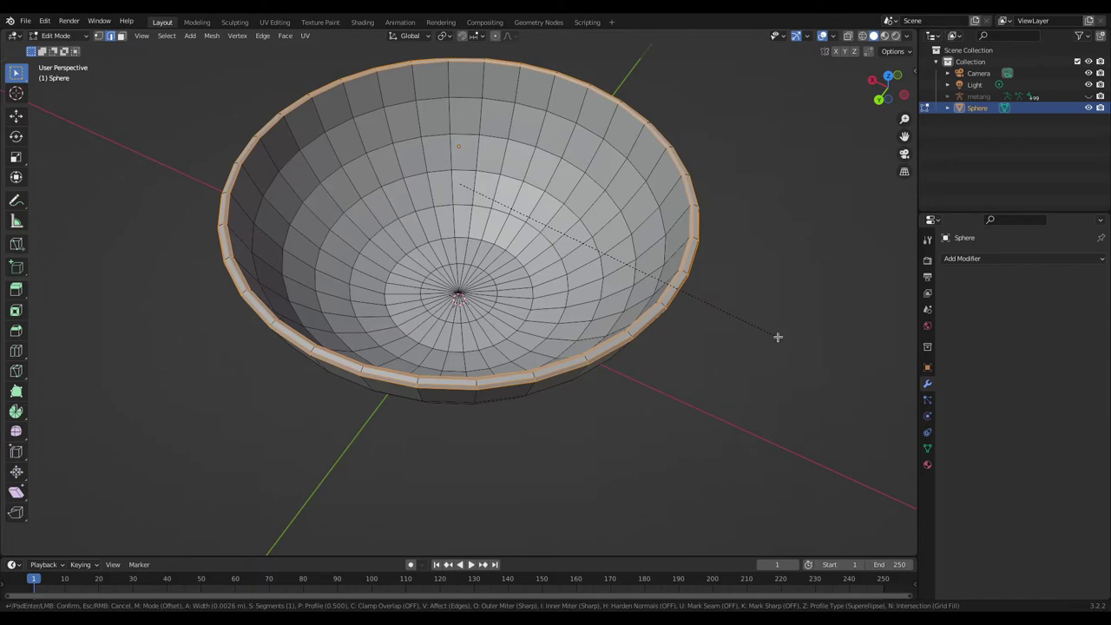
left_click(778, 337)
middle_click_drag(659, 422, 713, 388)
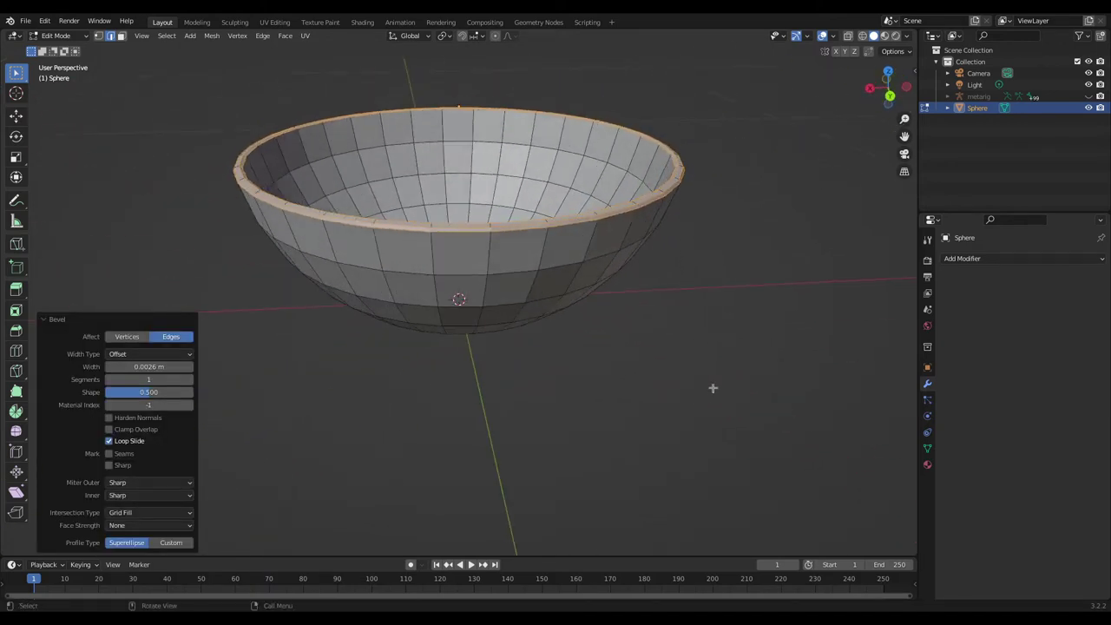
key("Tab")
Save the file, switch to the Shading workspace and frame the bowl closely in its 3D view
middle_click_drag(354, 363, 354, 323)
middle_click_drag(230, 302, 544, 248)
scroll(532, 312, "down", 3)
middle_click_drag(504, 385, 506, 544)
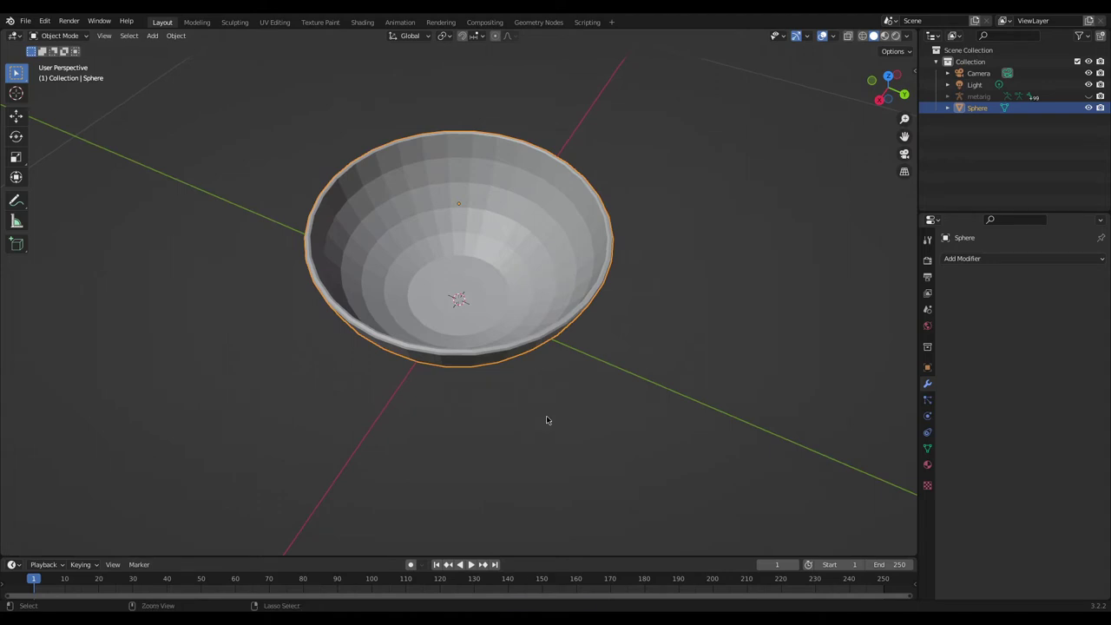
left_click(361, 23)
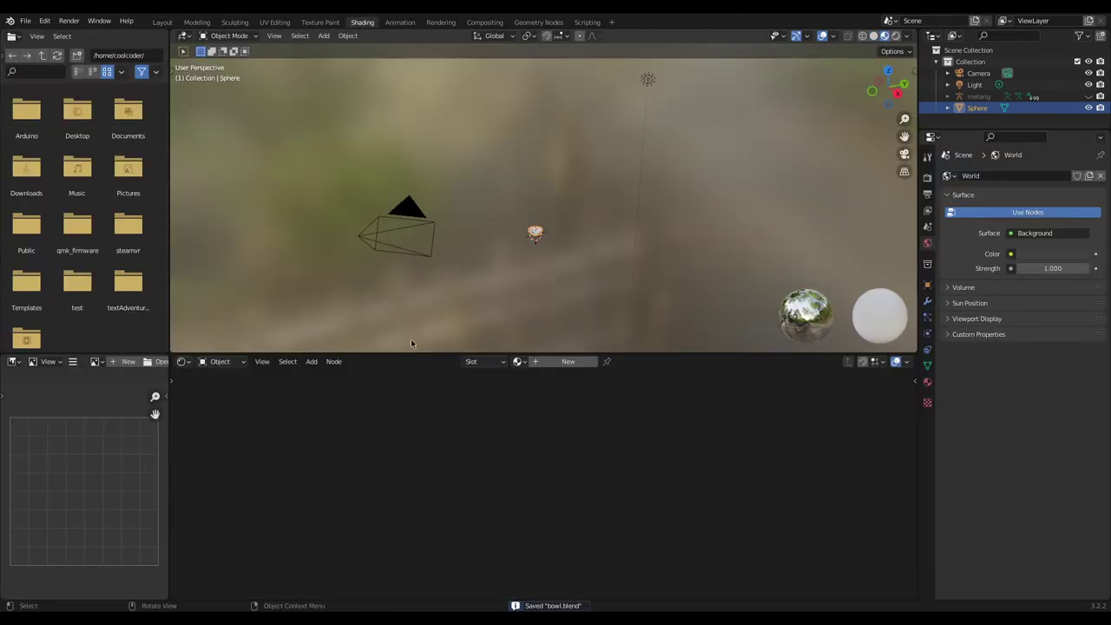
scroll(536, 235, "up", 8)
middle_click_drag(517, 314, 564, 225, "shift")
scroll(547, 313, "up", 4)
middle_click_drag(546, 309, 546, 200, "shift")
scroll(551, 239, "up", 2)
middle_click_drag(554, 251, 581, 245)
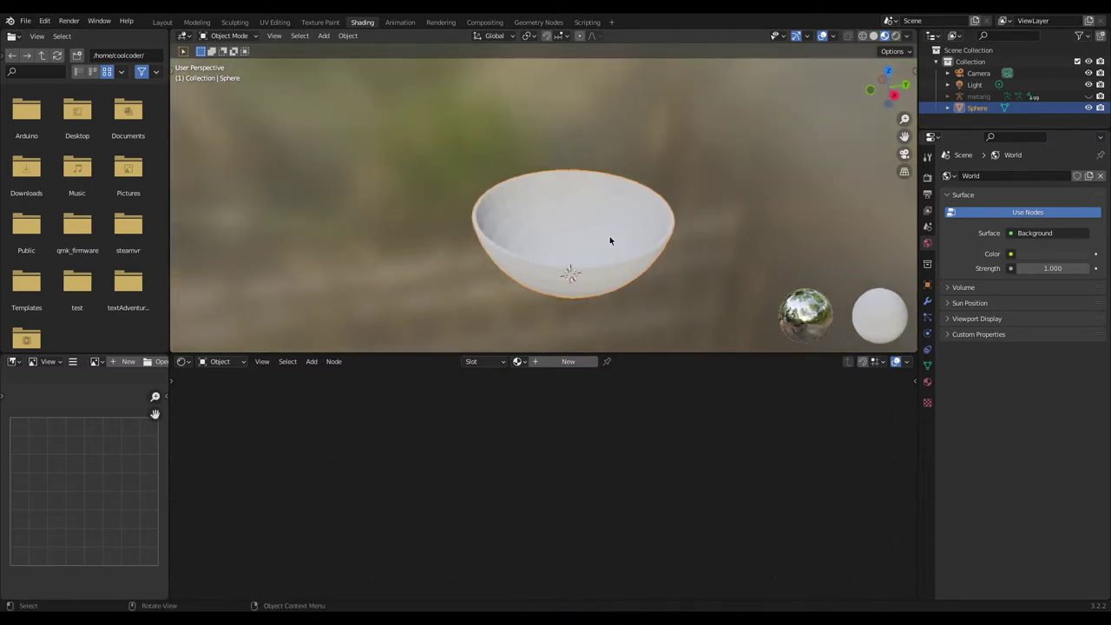
Search for the Shade Smooth command and add it to Quick Favorites
right_click(610, 236)
key("F3")
type("shade smooth")
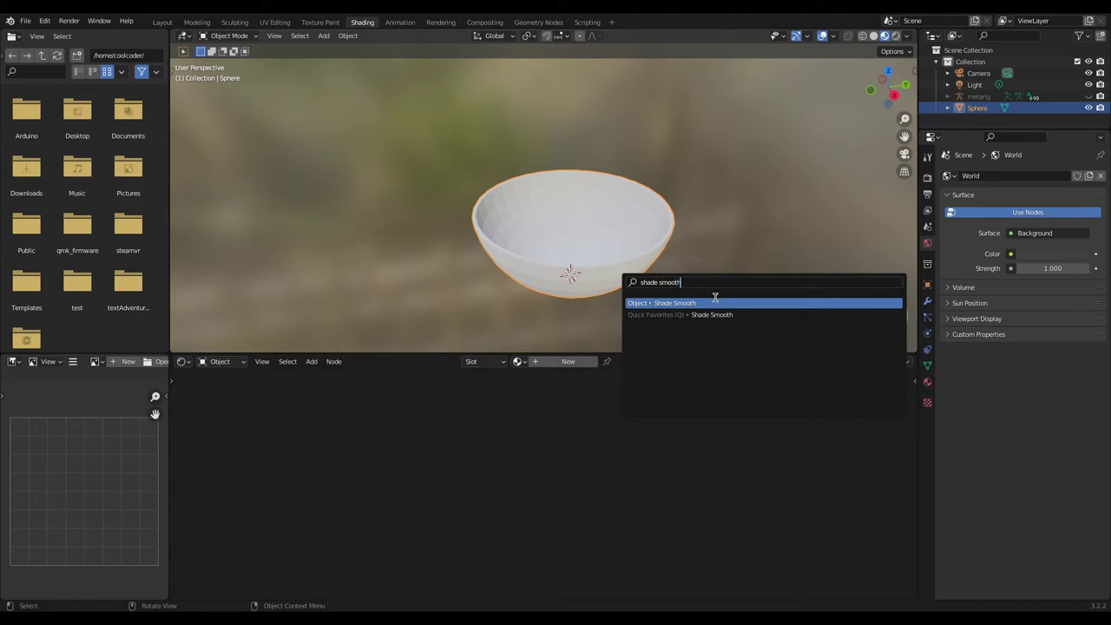
right_click(676, 302)
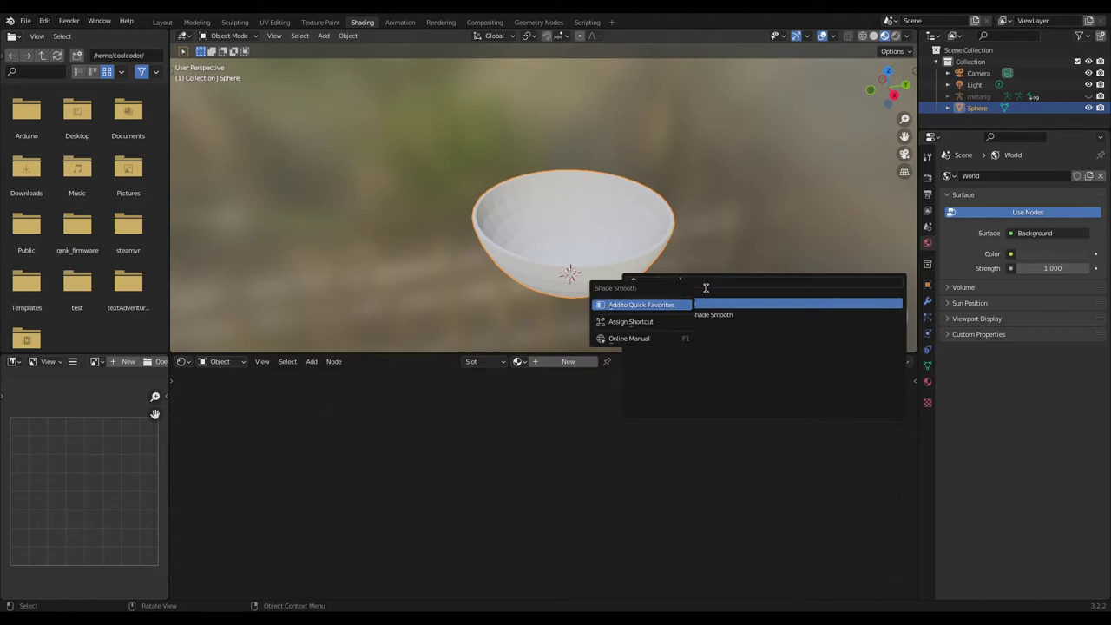
left_click(648, 305)
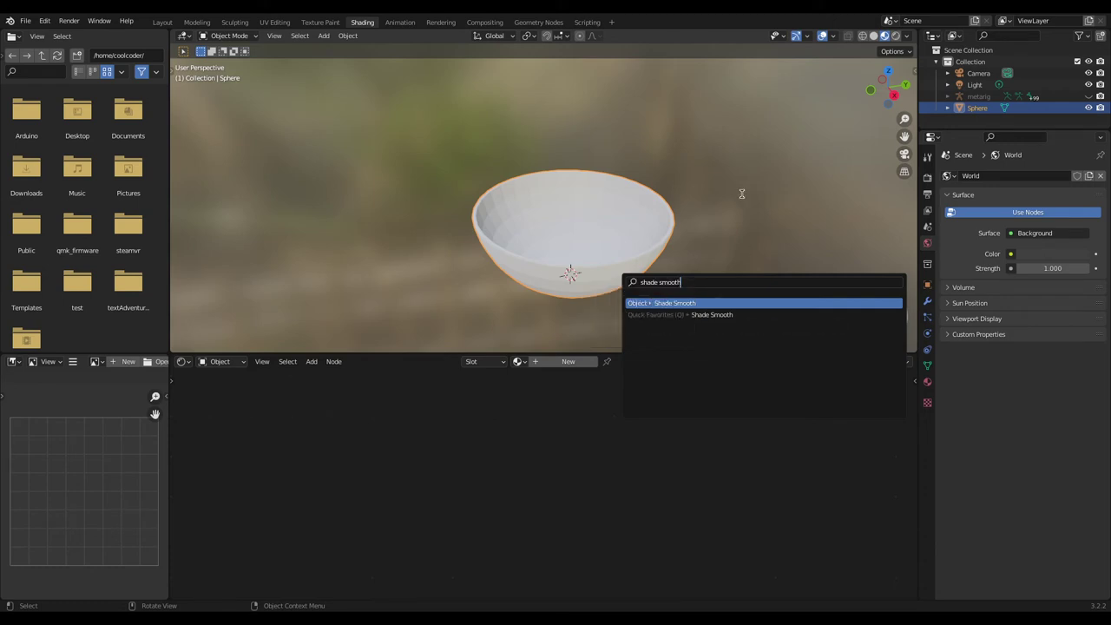
type("o")
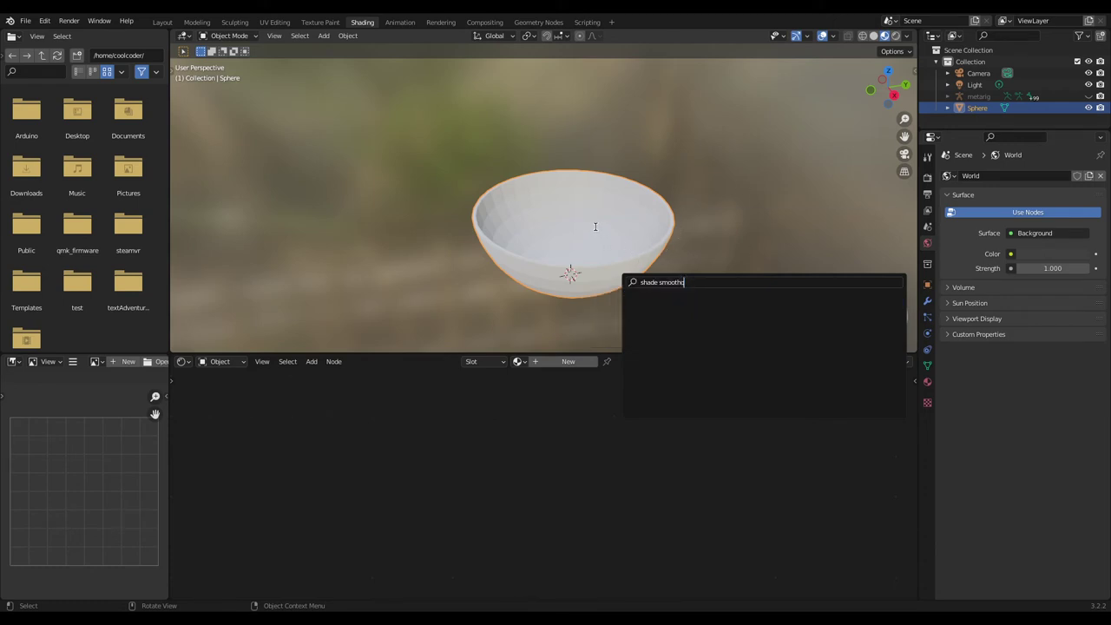
key("Escape")
Remove the duplicate Shade Smooth entry from Quick Favorites
key("q")
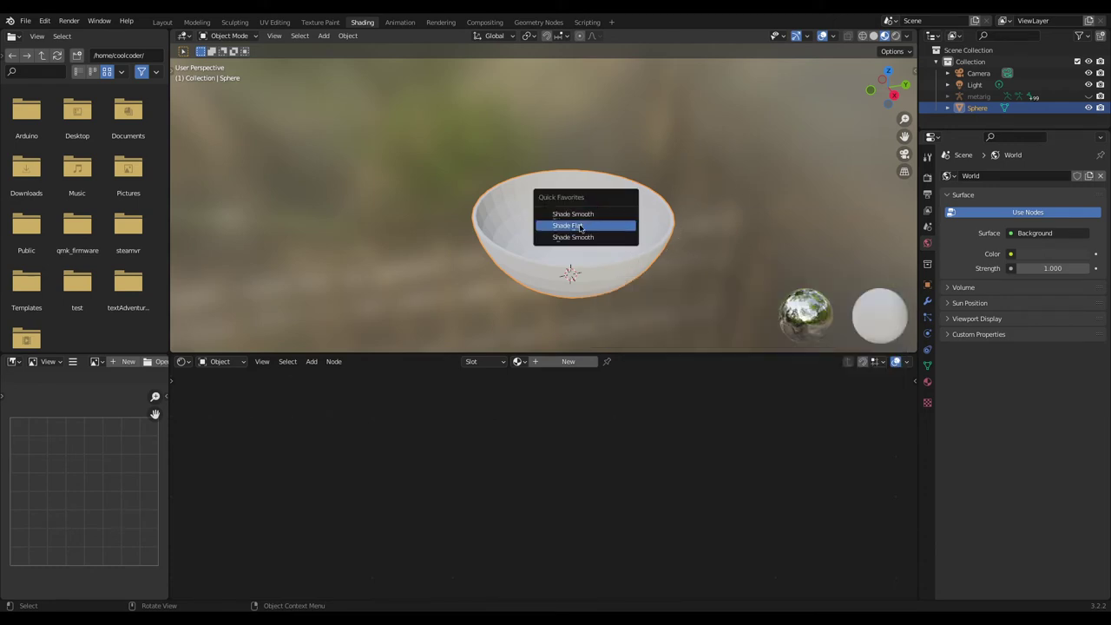
right_click(591, 239)
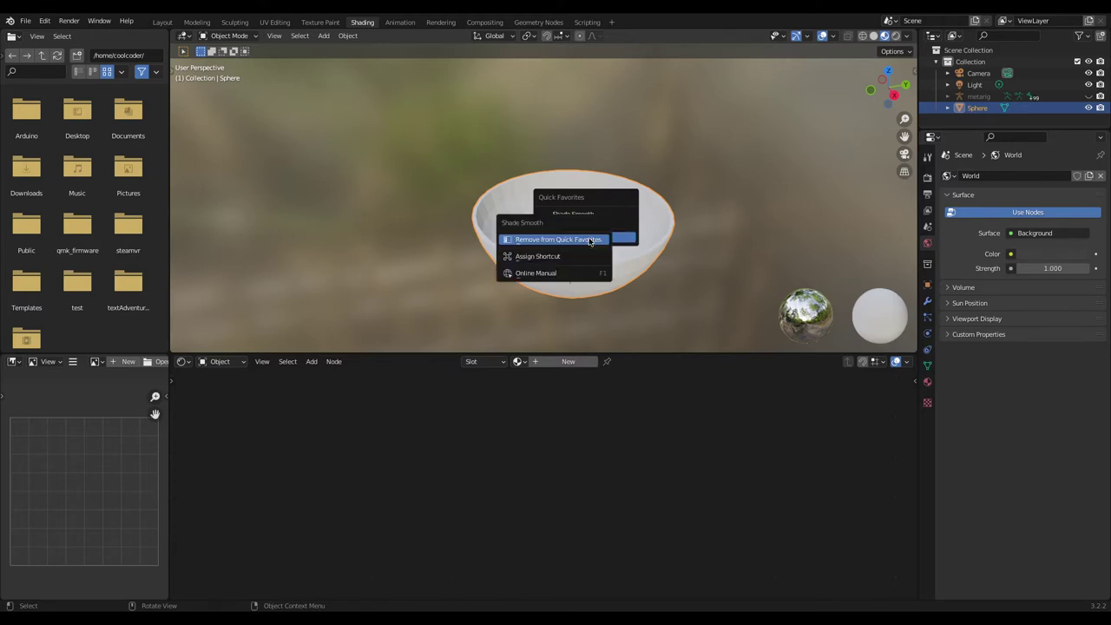
left_click(590, 240)
Apply Shade Smooth to the bowl from Quick Favorites and look into its interior
key("q")
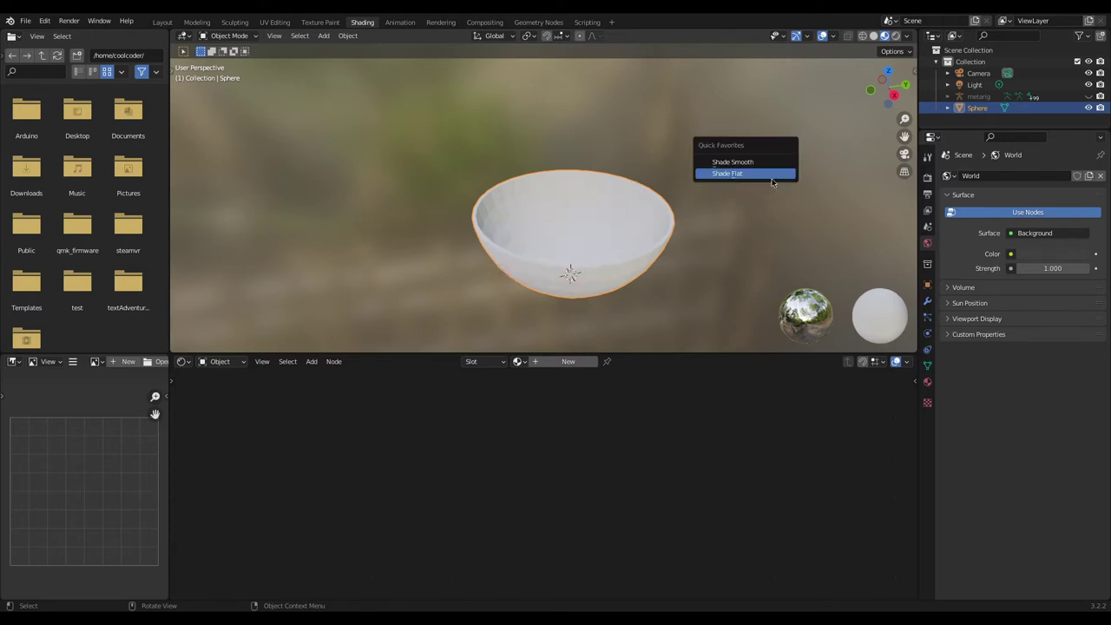
left_click(752, 162)
middle_click_drag(467, 218, 489, 320)
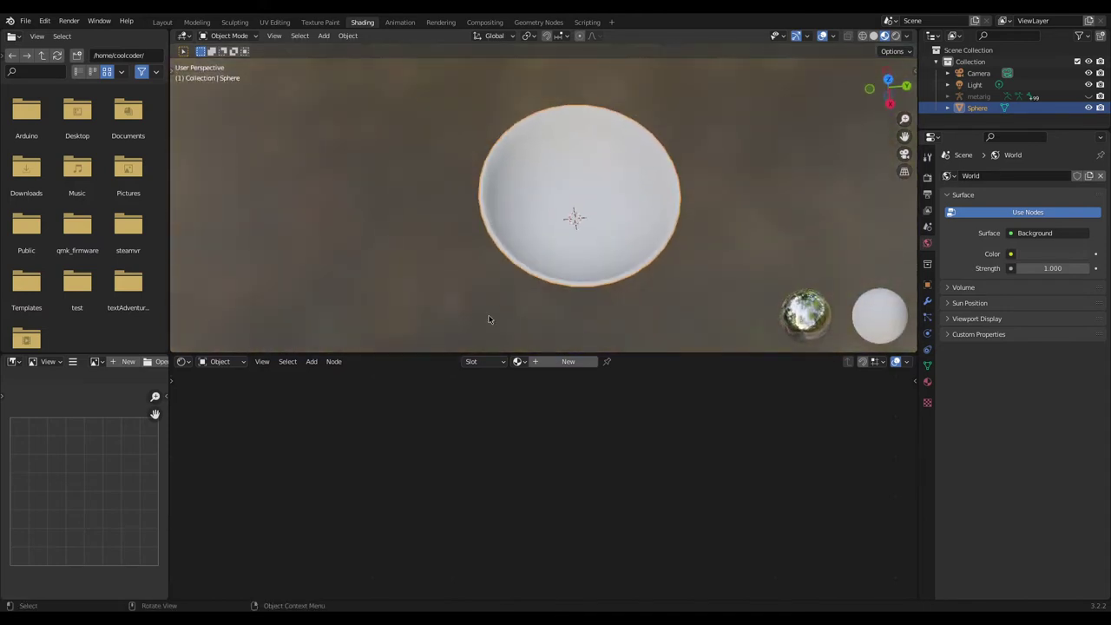
Create a new material for the bowl named bowl_blue_stripe
left_click(569, 363)
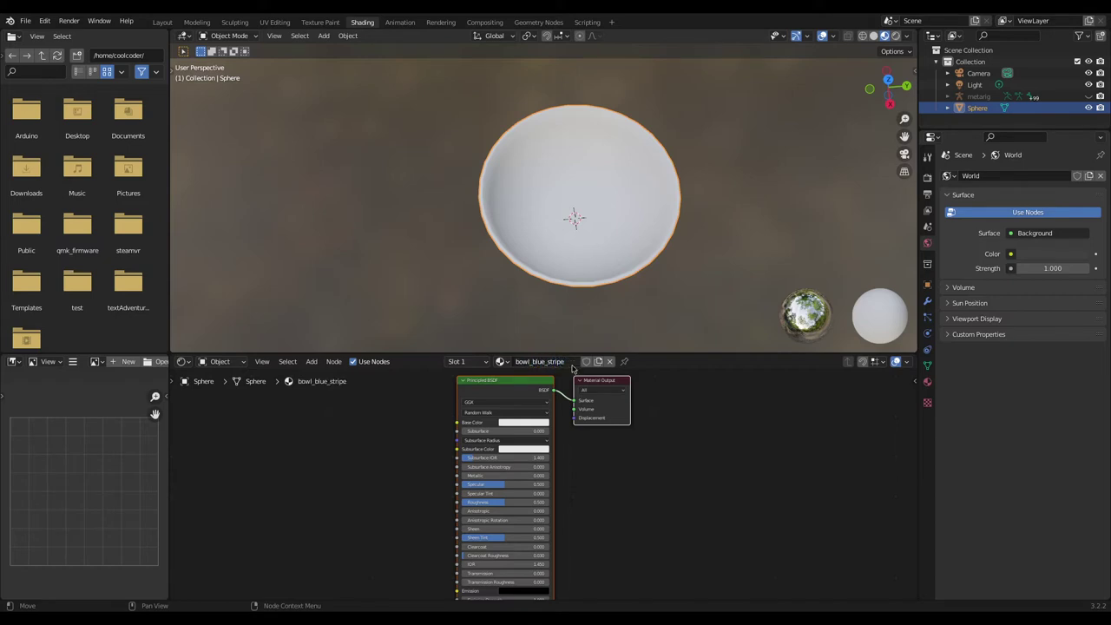
middle_click_drag(320, 489, 496, 492)
middle_click_drag(493, 391, 463, 414)
scroll(382, 446, "up", 2)
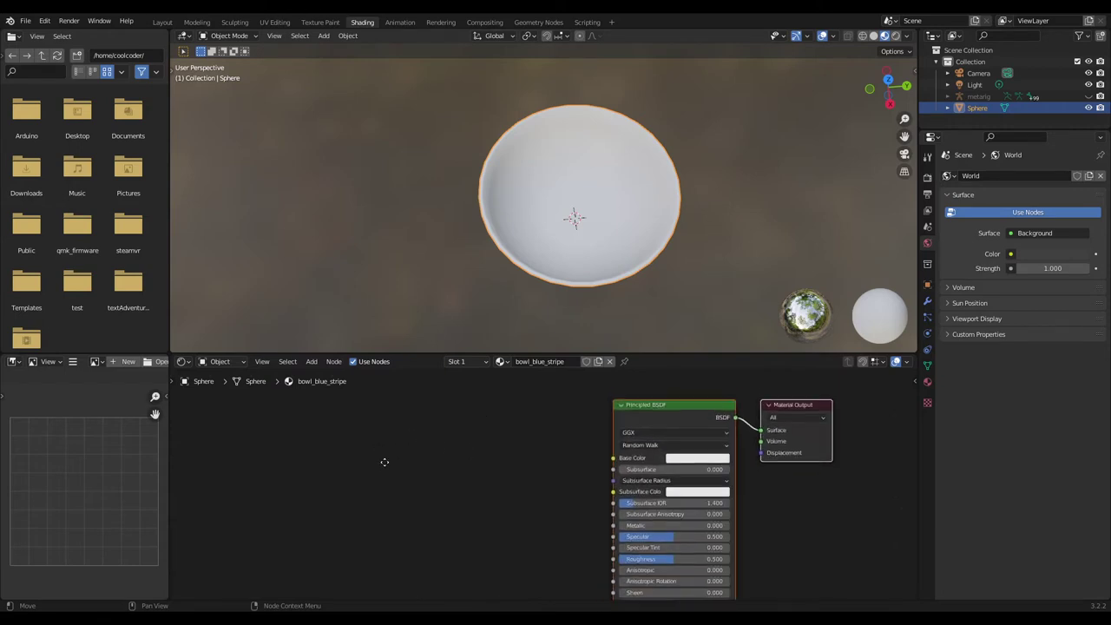
Add a Wave Texture node to the bowl's material, in front of the Principled BSDF
middle_click_drag(660, 184, 627, 178)
key("shift+a")
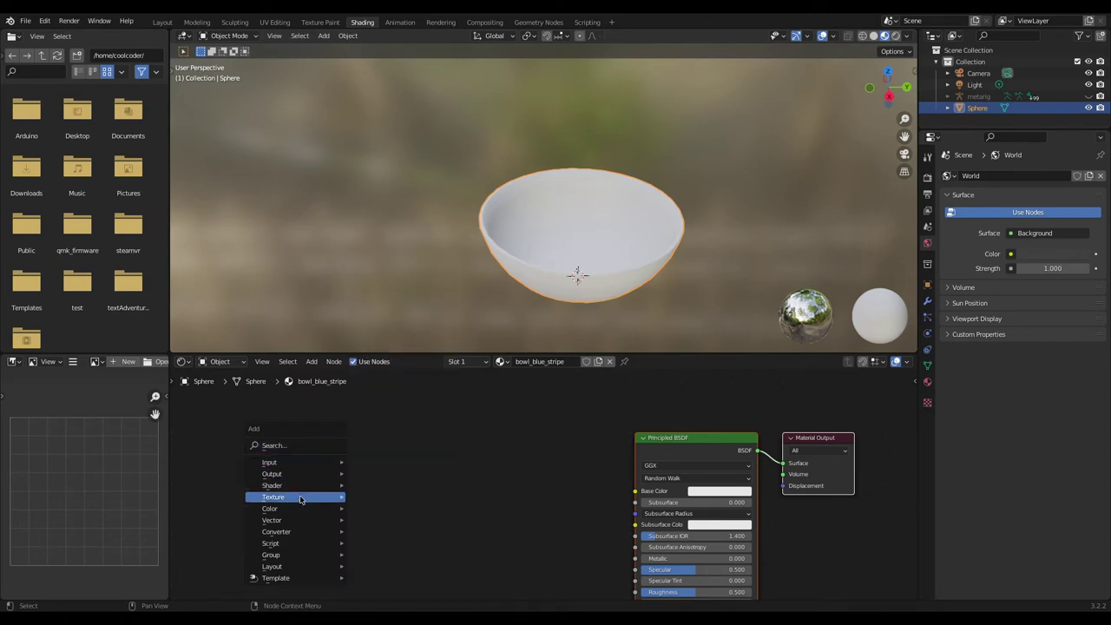
mouse_move(290, 487)
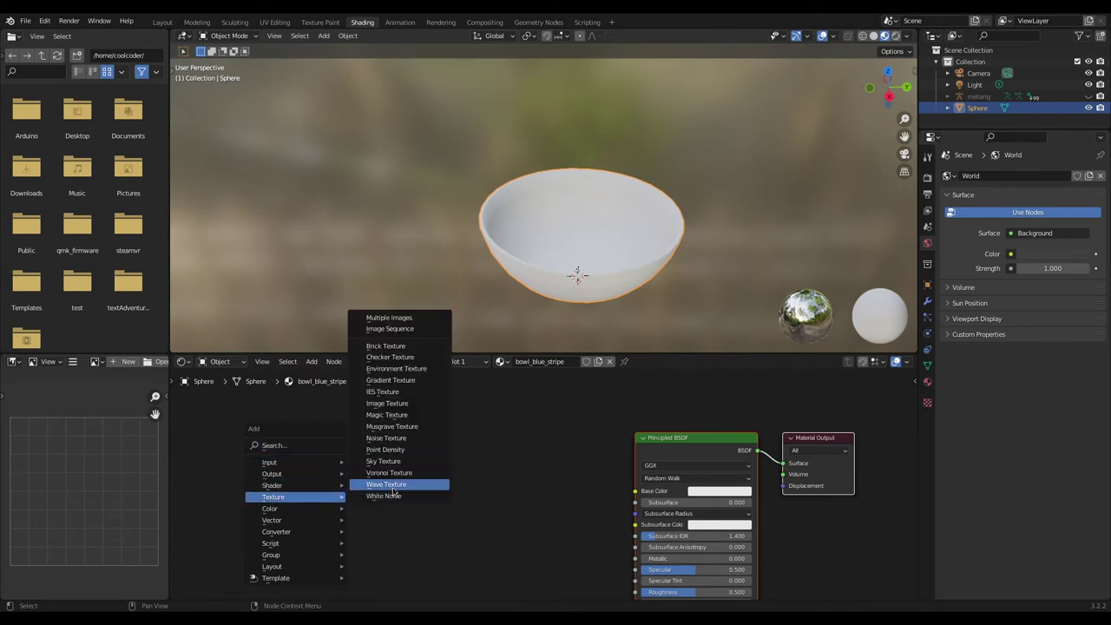
left_click(393, 485)
left_click(332, 441)
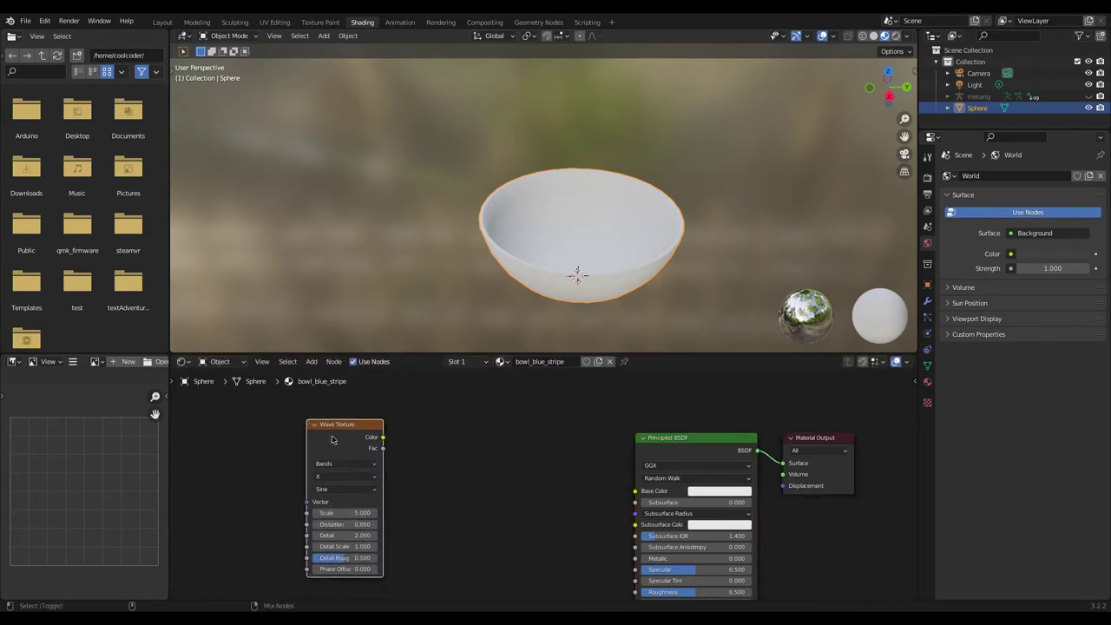
Preview the Wave Texture's colour output on the bowl and set its bands direction to Z
left_click(331, 440, "ctrl+shift")
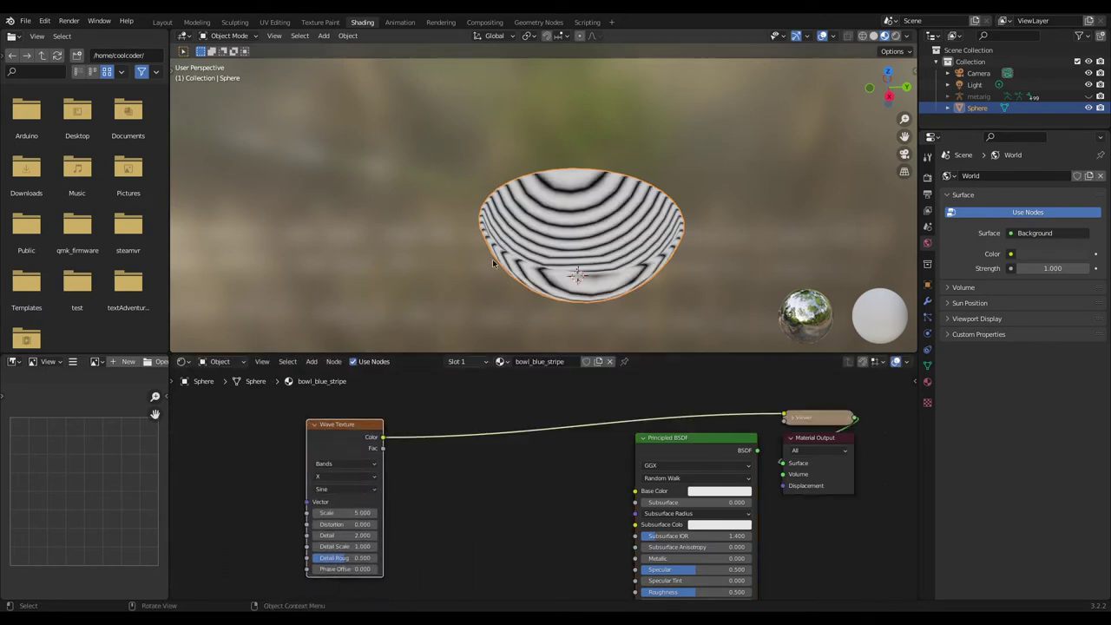
left_click(329, 476)
left_click(326, 511)
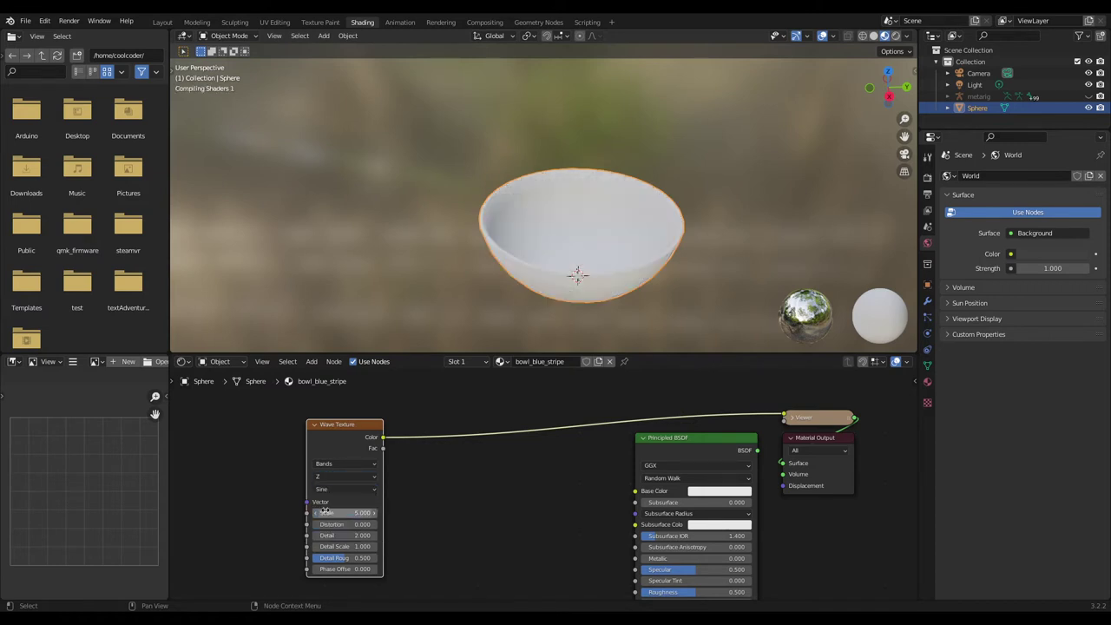
Try a scale of 0.25 on the Wave Texture to reduce the number of stripes across the bowl
mouse_move(548, 280)
middle_mouse_down()
mouse_move(567, 229)
mouse_move(568, 258)
mouse_move(584, 225)
mouse_move(553, 279)
middle_mouse_up()
mouse_move(357, 515)
left_mouse_down()
mouse_move(326, 516)
mouse_move(342, 516)
left_mouse_up()
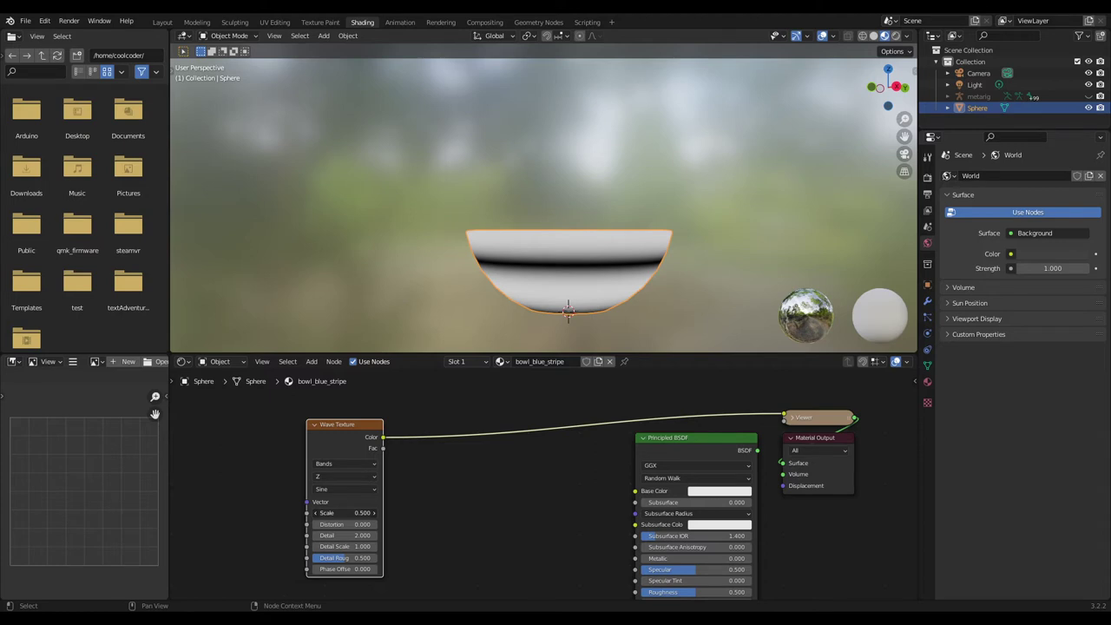
key("Return")
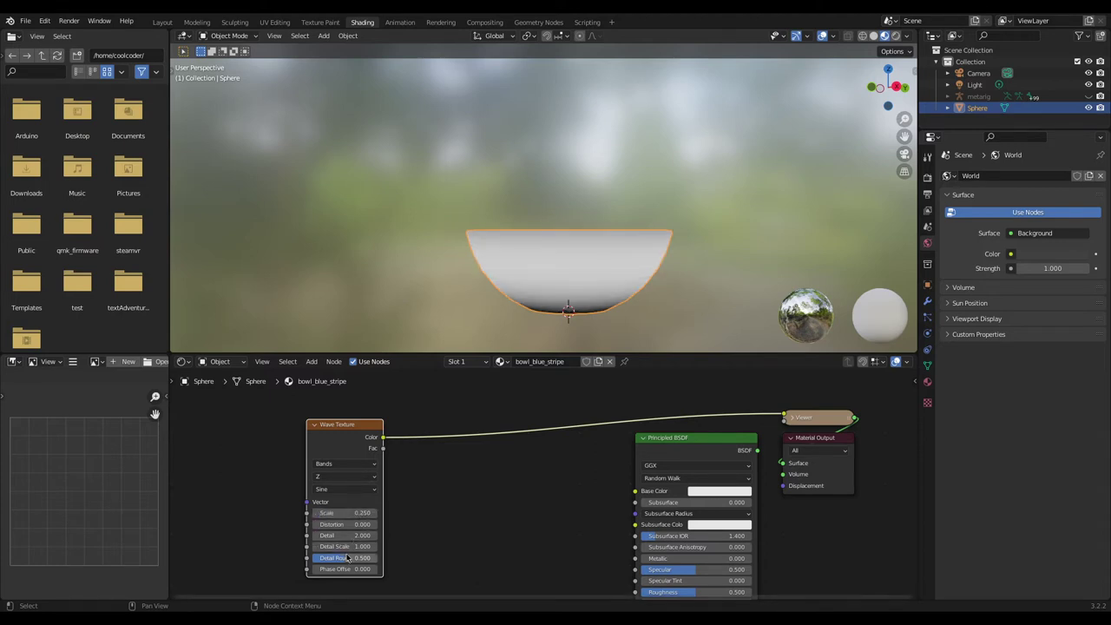
Set the Wave Texture's scale to 0.5 and check the stripe from the bowl's side
middle_click_drag(285, 523, 374, 499)
scroll(365, 510, "up", 4)
middle_click_drag(550, 395, 538, 442)
middle_click_drag(541, 287, 581, 200)
middle_click_drag(470, 538, 495, 487)
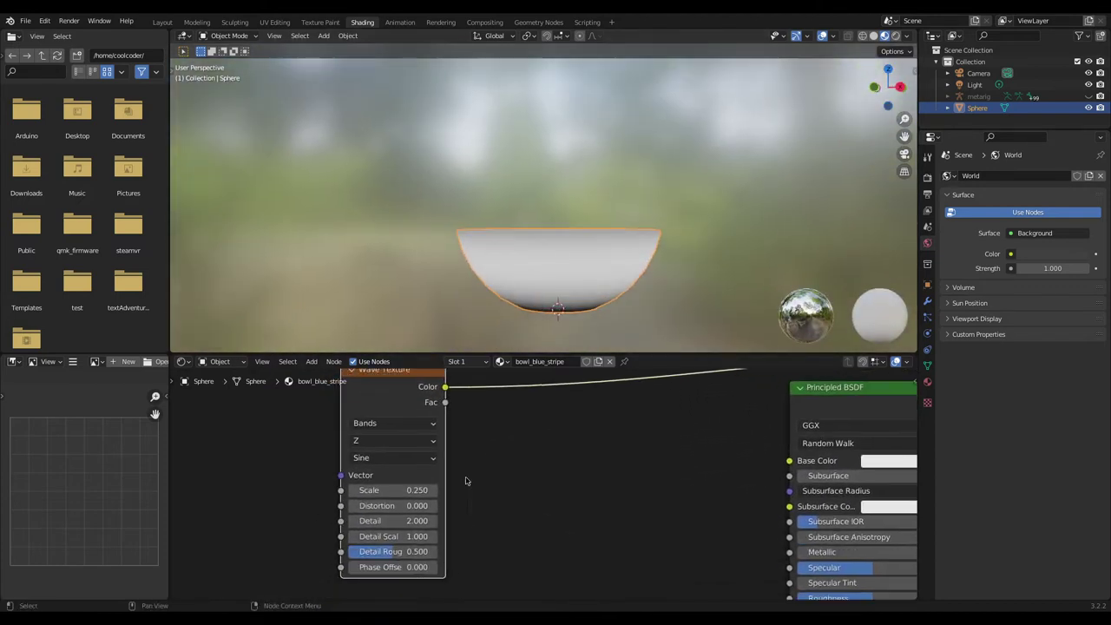
left_click(420, 492)
type("0.5")
key("Return")
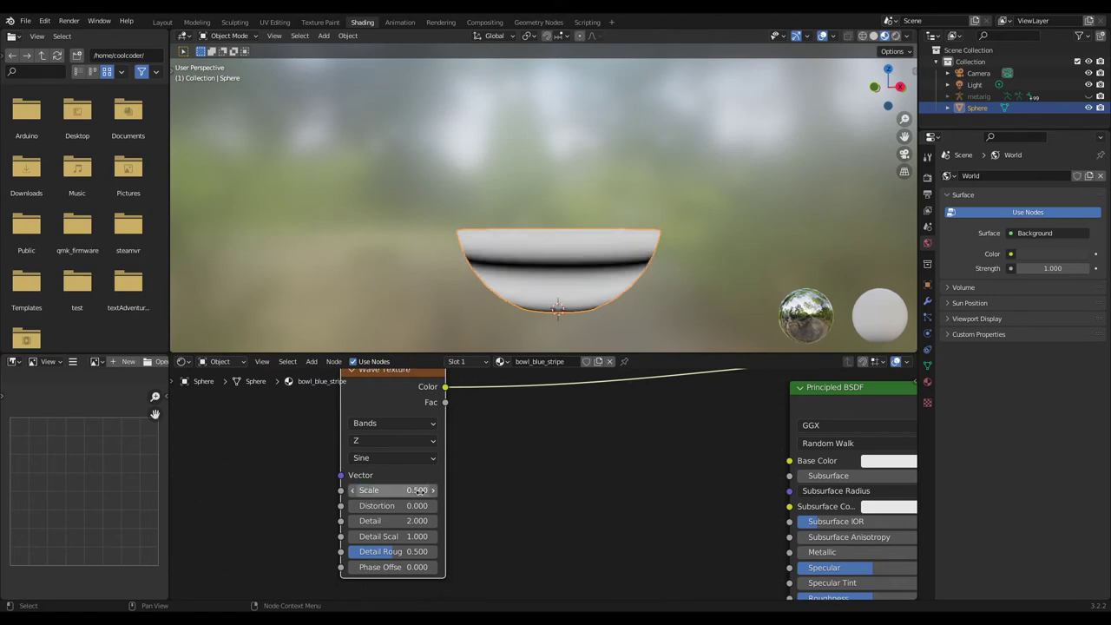
middle_click_drag(560, 285, 558, 262)
middle_click_drag(548, 464, 510, 455)
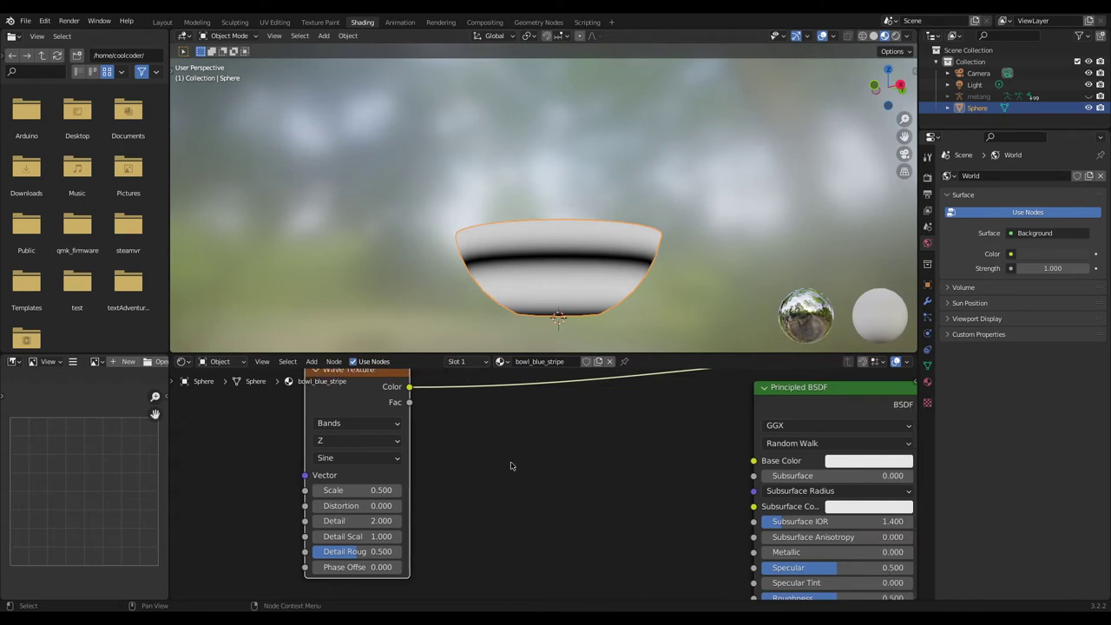
middle_click_drag(561, 317, 566, 325)
middle_click_drag(509, 469, 509, 485)
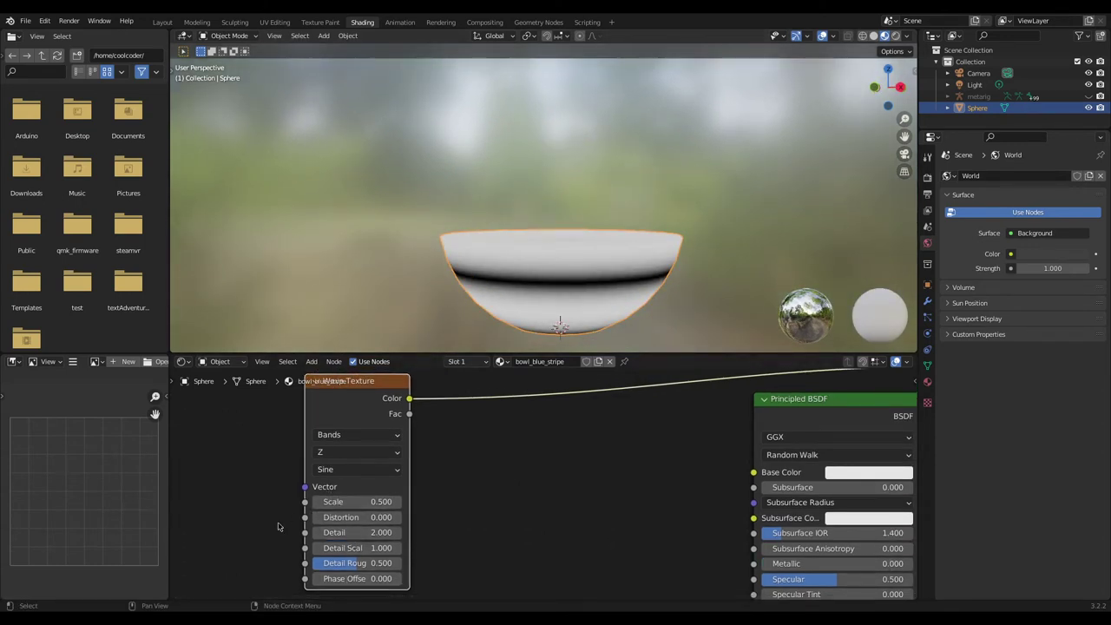
Add Texture Coordinate and Mapping nodes in front of the Wave Texture using the texture setup shortcut of Node Wrangler
middle_click_drag(280, 527, 379, 539)
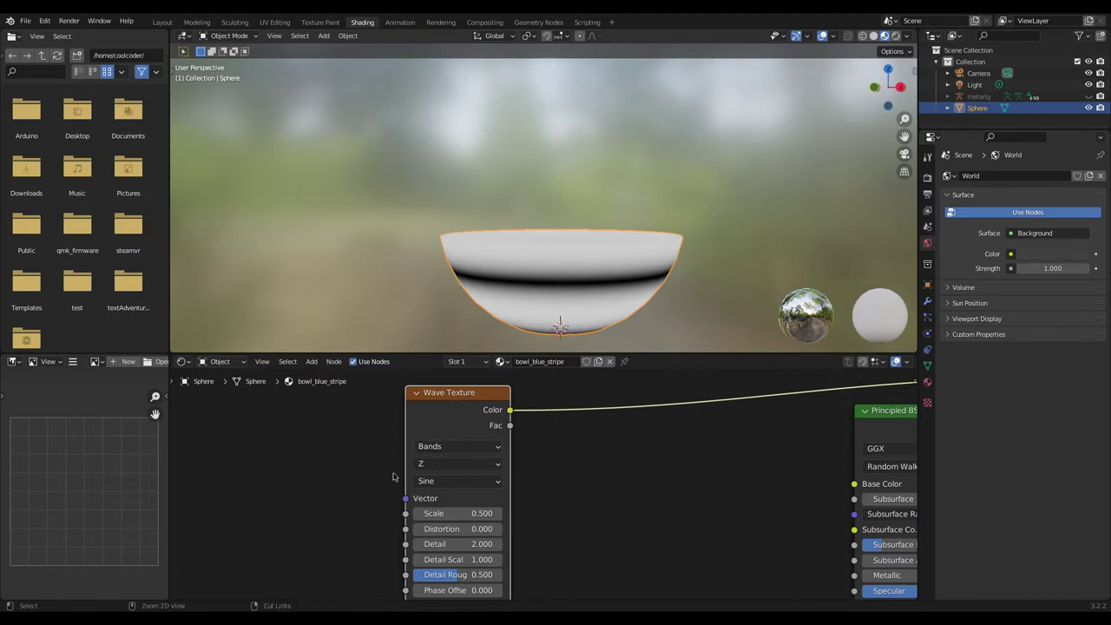
key("ctrl+t")
middle_click_drag(578, 480, 758, 479)
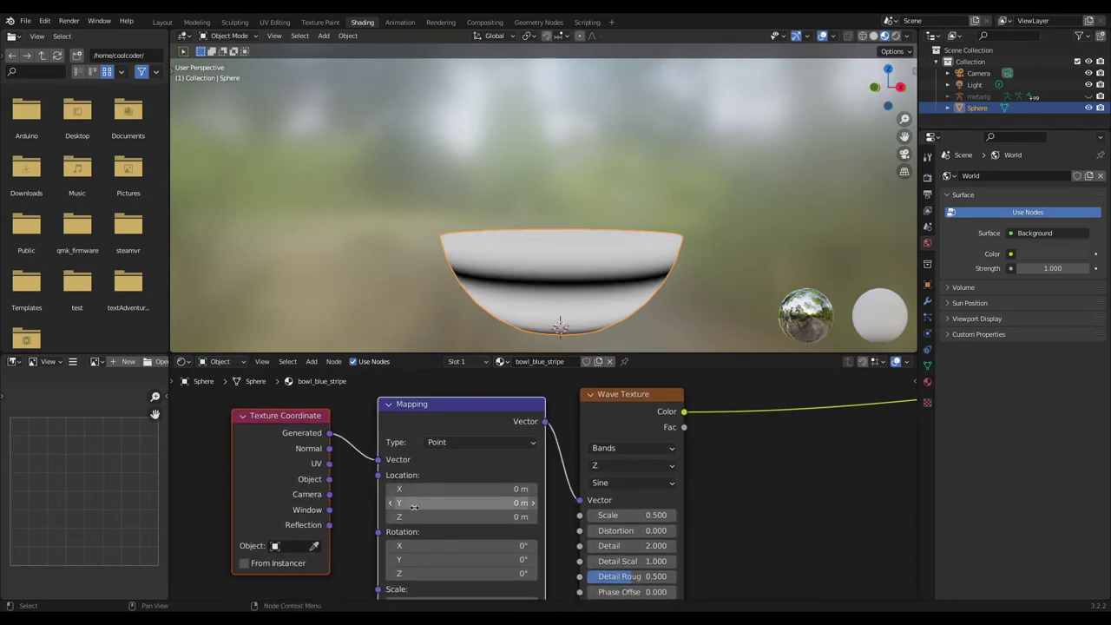
middle_click_drag(743, 535, 737, 512)
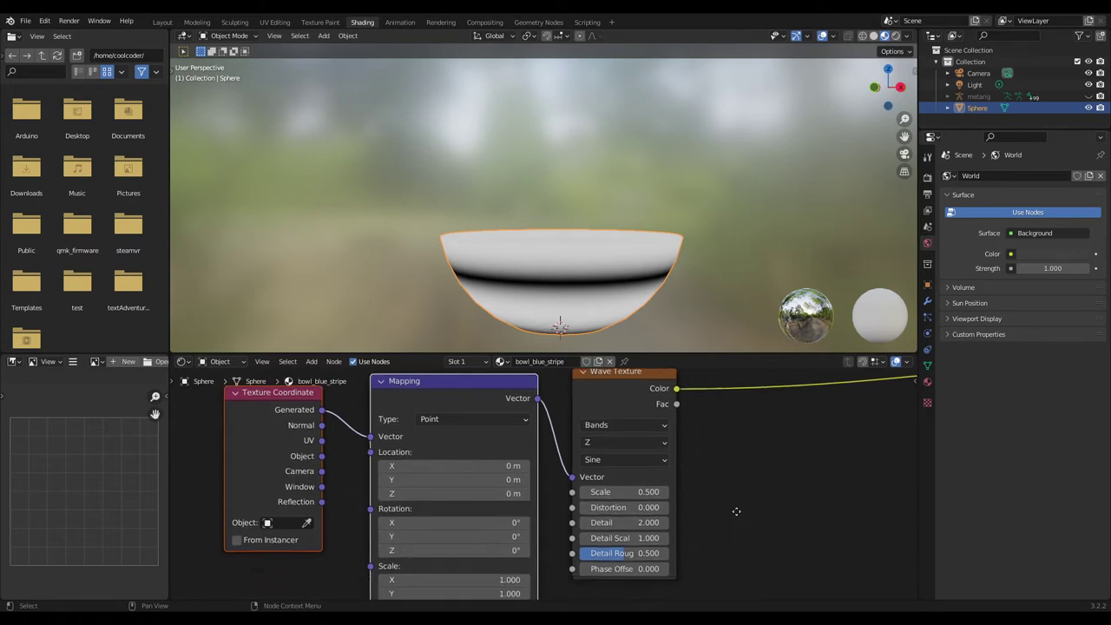
Set the Mapping node's Z location to 0.75 m to shift the stripe on the bowl
left_click_drag(405, 494, 587, 493)
left_click_drag(468, 491, 430, 493)
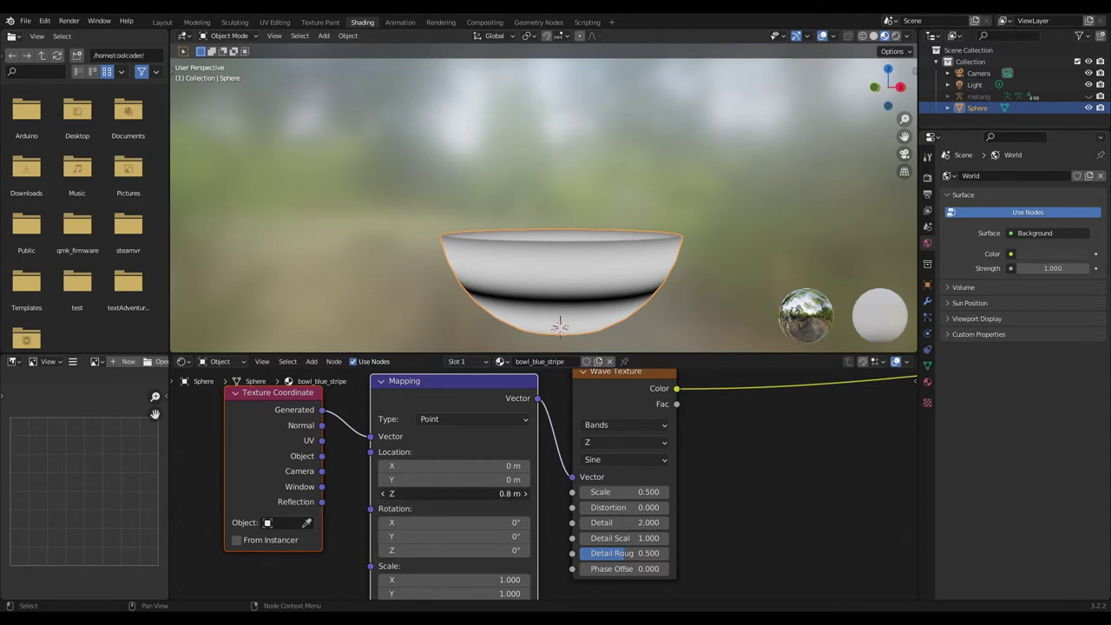
left_click(385, 494)
left_click(384, 494)
left_click(526, 494)
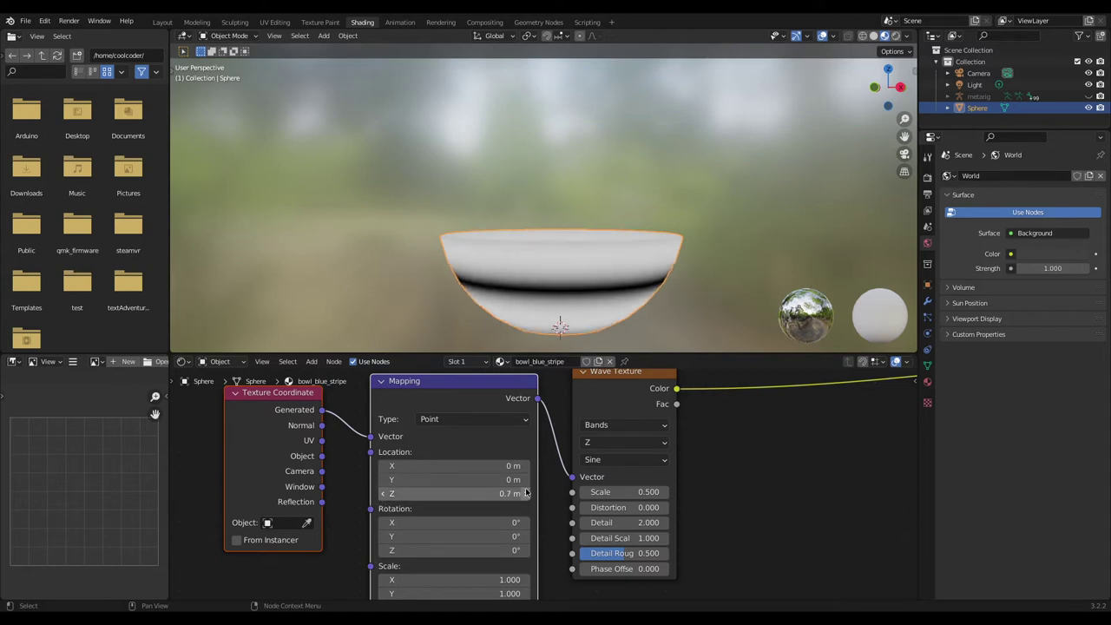
middle_click_drag(625, 260, 614, 293)
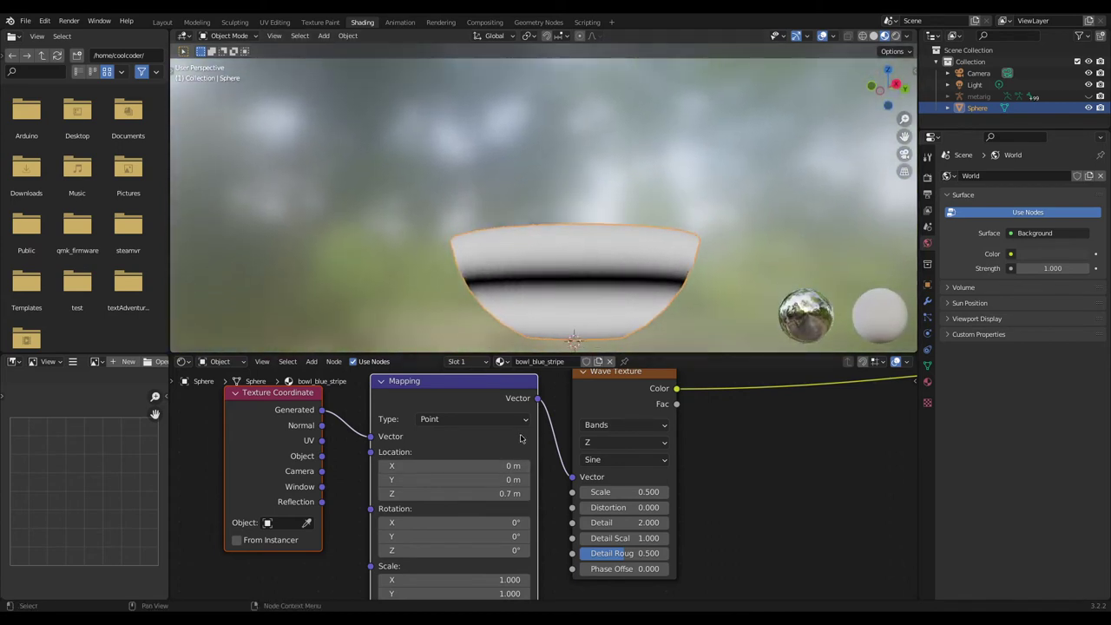
left_click(506, 498)
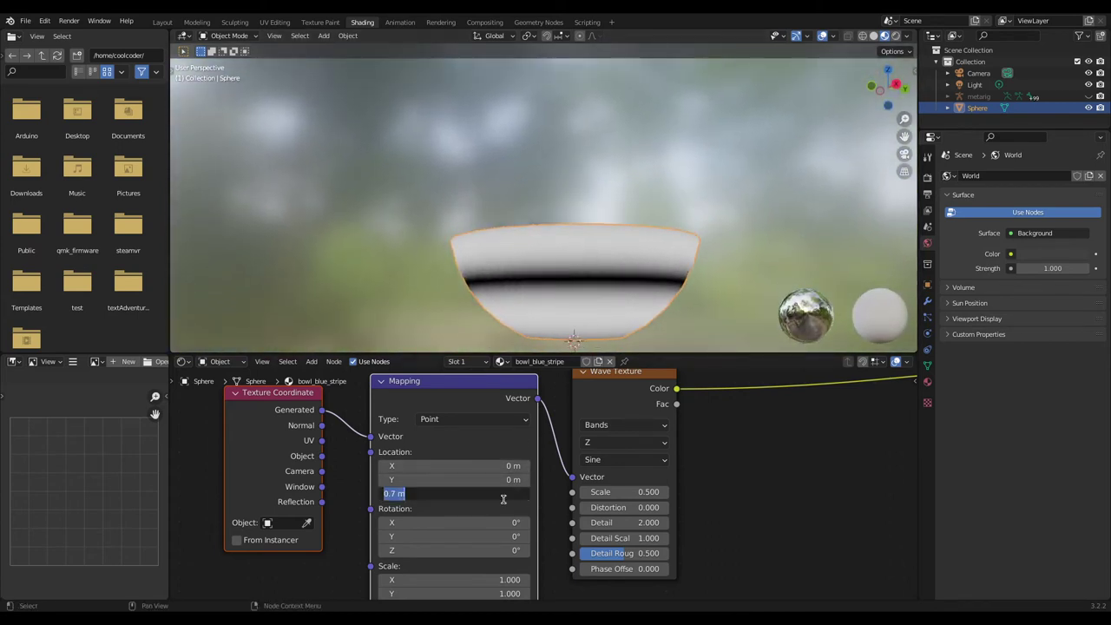
key("Return")
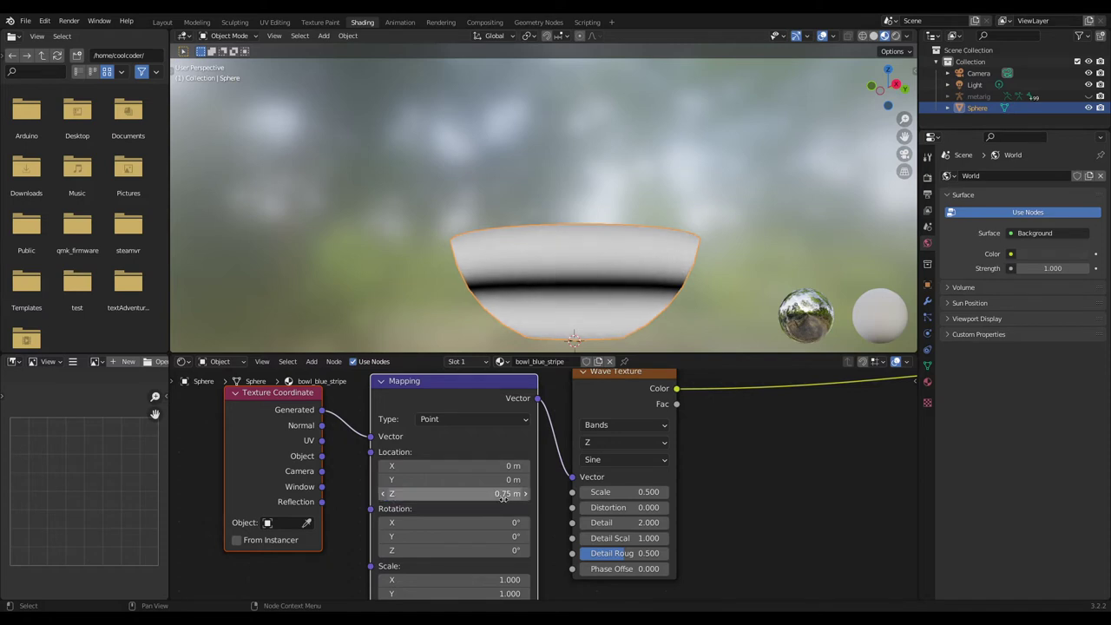
mouse_move(613, 282)
middle_mouse_down()
mouse_move(684, 200)
mouse_move(607, 261)
mouse_move(605, 330)
mouse_move(663, 183)
mouse_move(596, 290)
middle_mouse_up()
Insert a ColorRamp node on the link leaving the Wave Texture's colour output
middle_click_drag(776, 525, 545, 564)
middle_click_drag(594, 295, 553, 343)
key("shift+a")
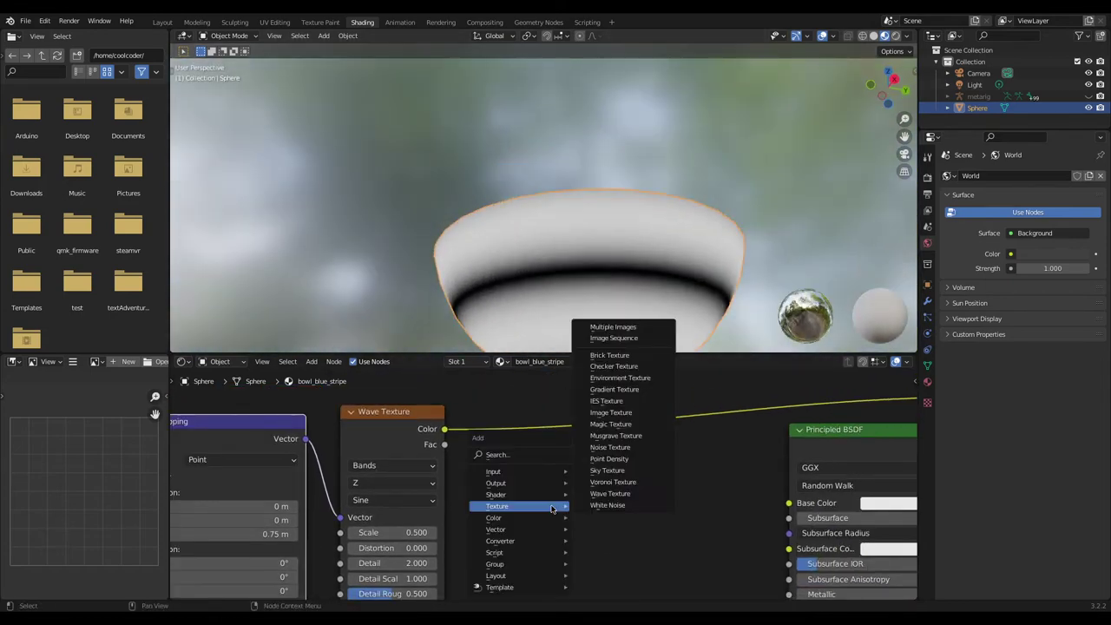
mouse_move(547, 541)
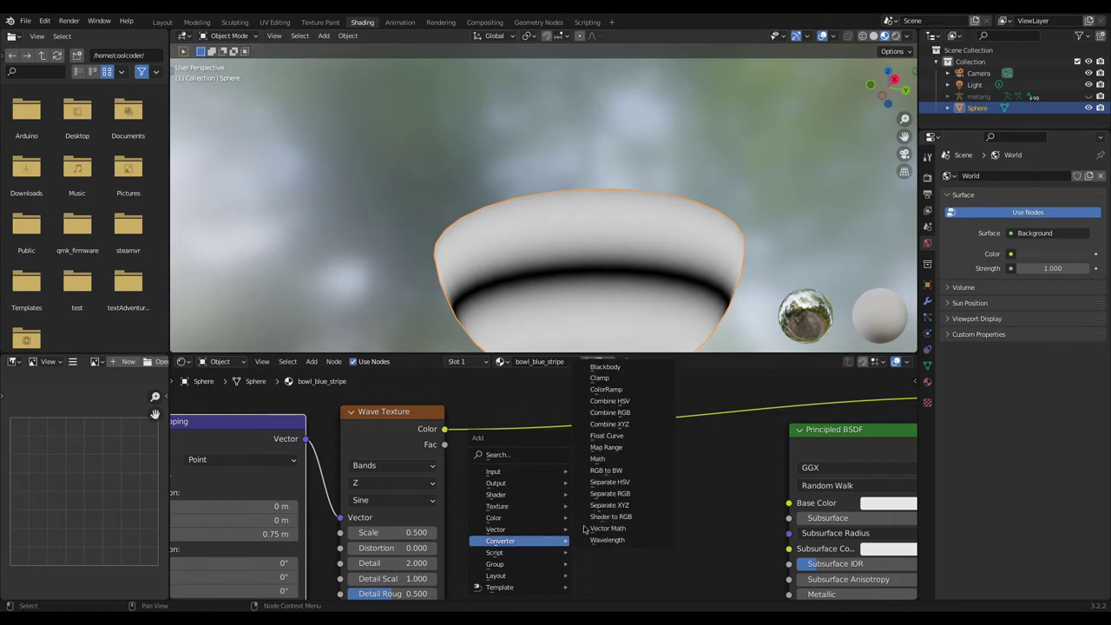
left_click(612, 392)
left_click(500, 417)
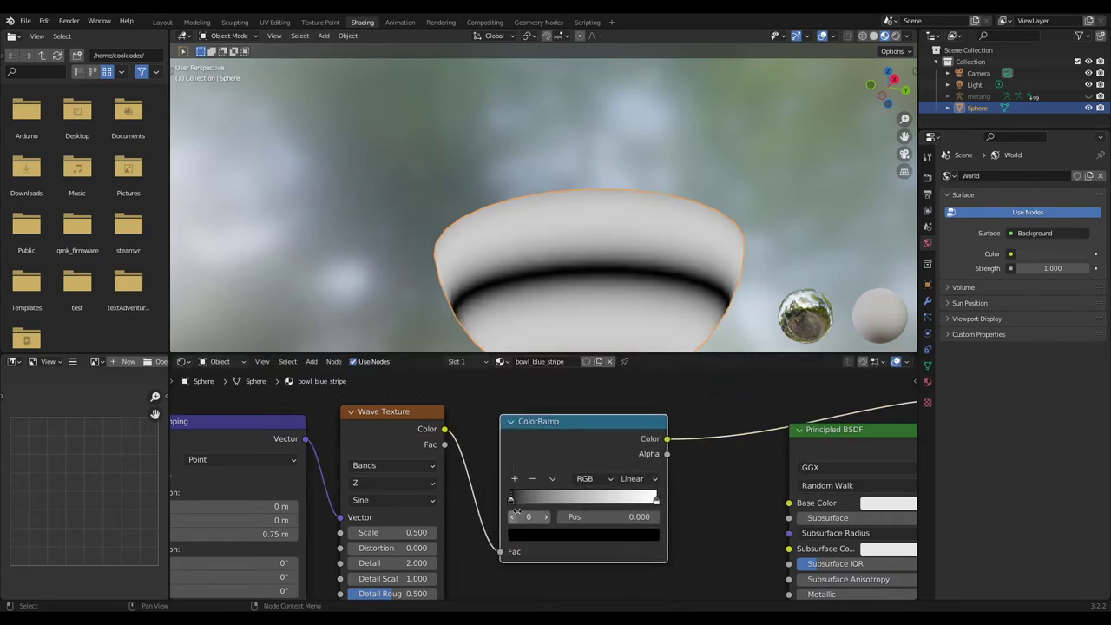
Move the ColorRamp's black stop to about 0.323 and its white stop to about 0.568 to sharpen the stripe
left_click_drag(512, 506, 569, 501)
middle_click_drag(651, 264, 675, 248)
scroll(632, 332, "down", 3)
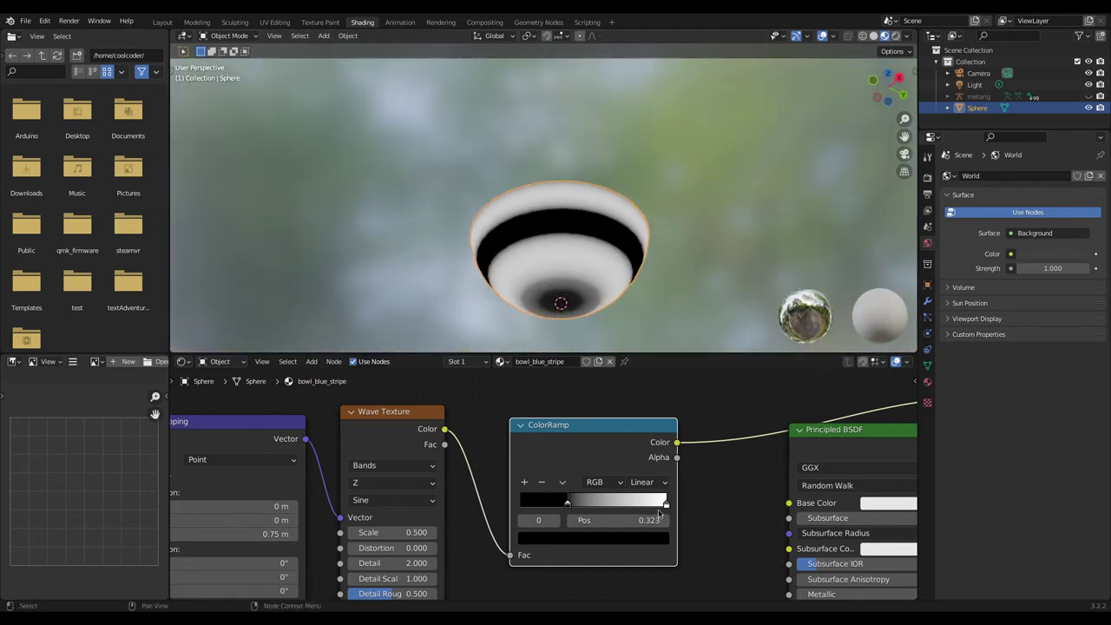
left_click_drag(667, 506, 602, 512)
middle_click_drag(561, 228, 558, 135)
mouse_move(666, 263)
middle_mouse_down()
mouse_move(715, 188)
mouse_move(683, 251)
middle_mouse_up()
scroll(622, 537, "down", 3)
Move the texture and ColorRamp nodes away from the Principled BSDF and add a MixRGB node in the freed space
left_click_drag(621, 536, 217, 581)
key("g")
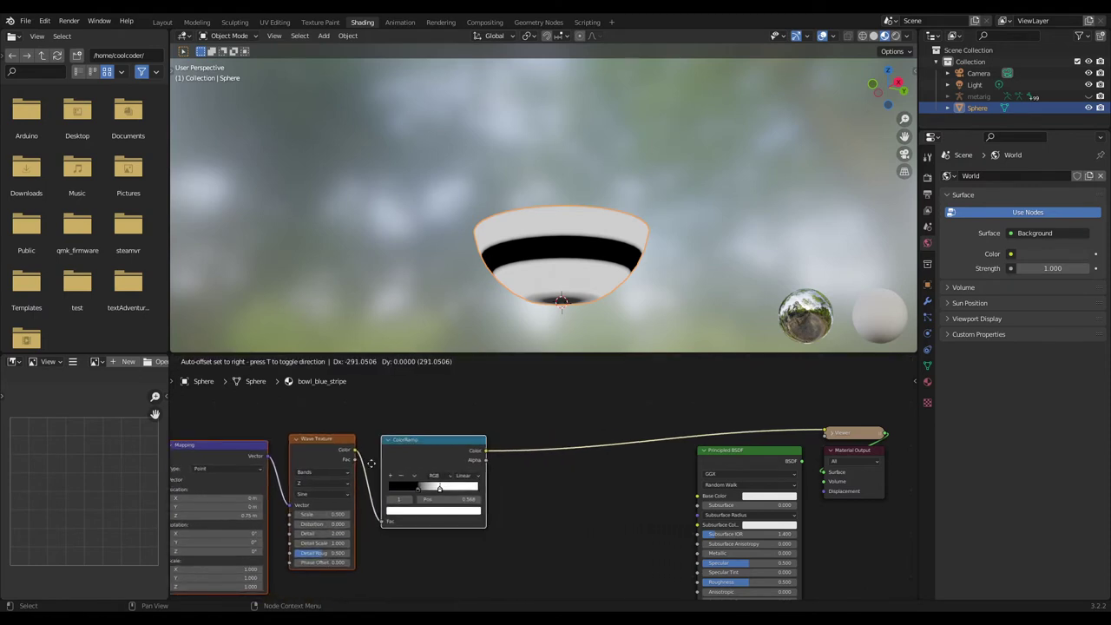
left_click(349, 469)
key("shift+a")
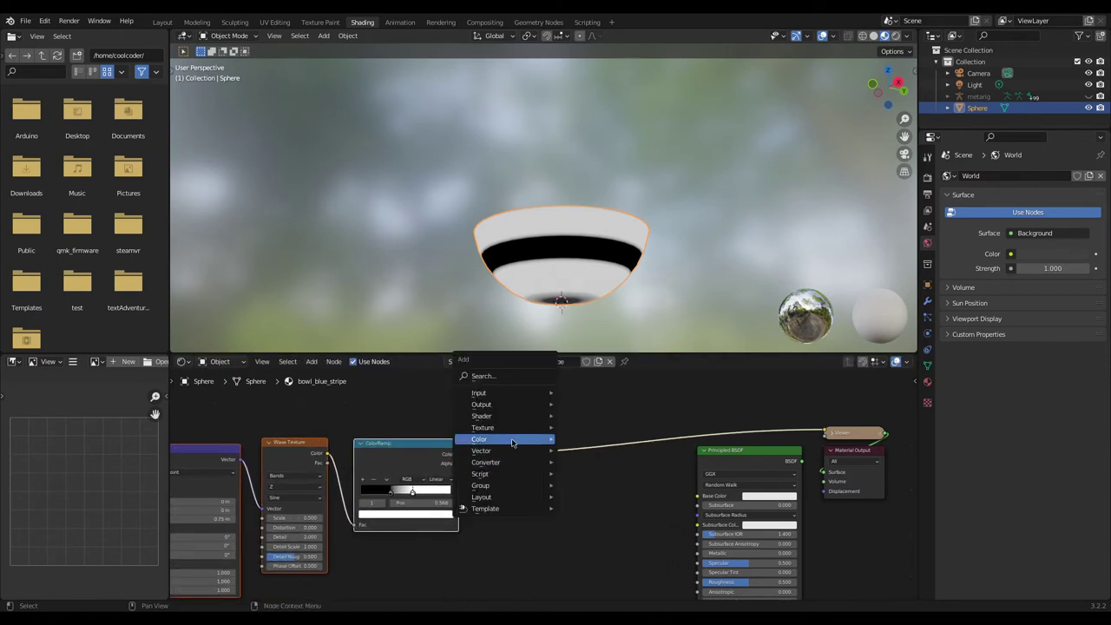
mouse_move(506, 439)
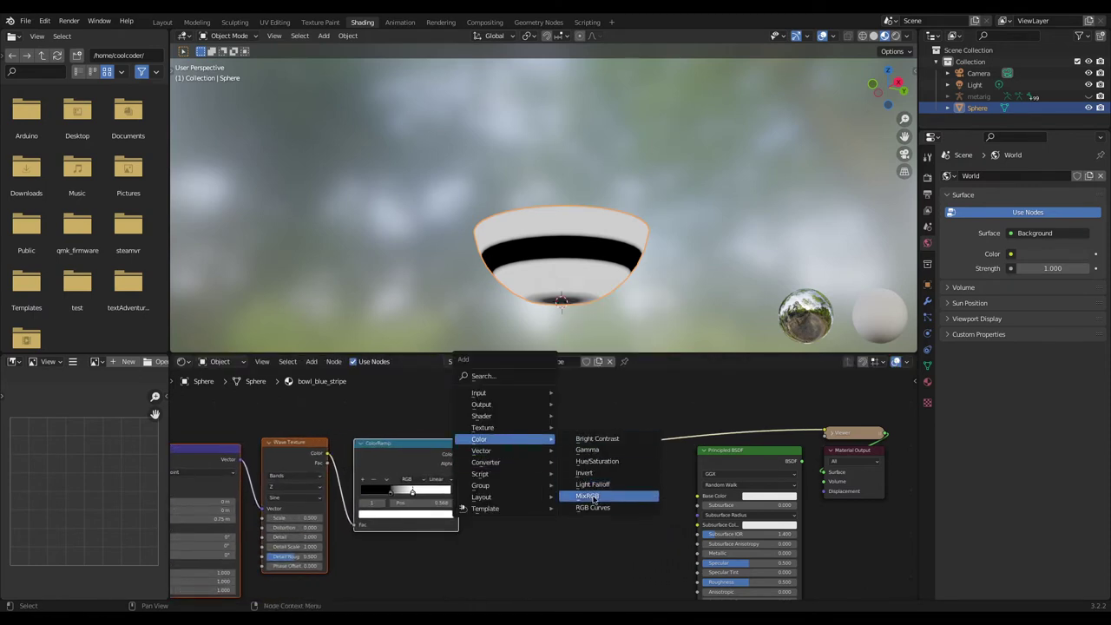
left_click(593, 496)
left_click(513, 472)
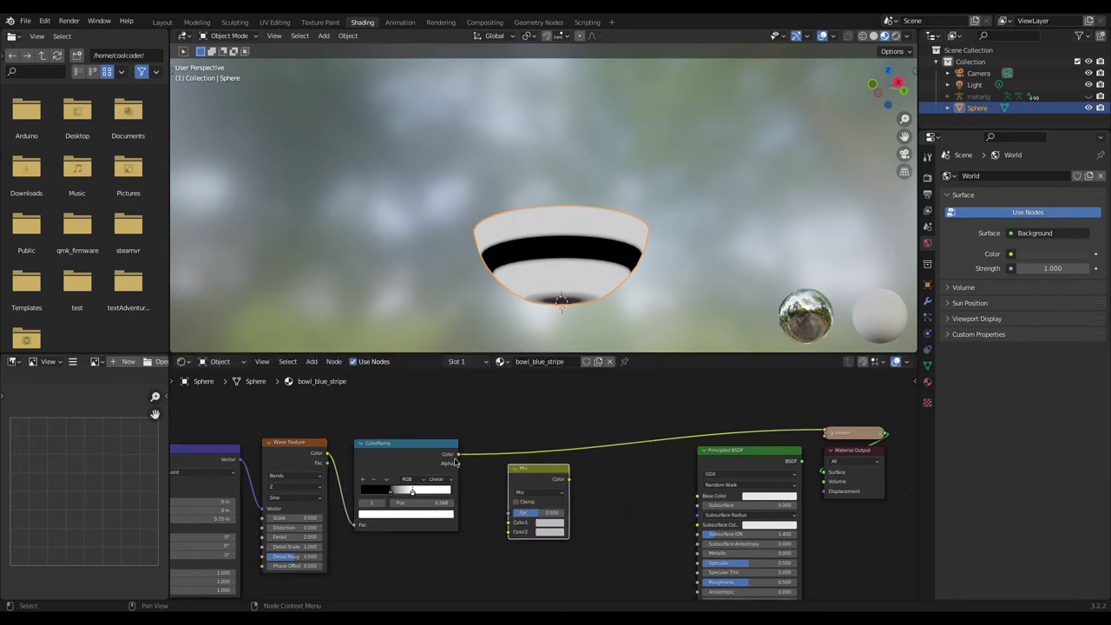
Connect the ColorRamp's colour output to the Mix node's factor and preview the Mix node on the bowl
left_click_drag(457, 455, 469, 465)
left_click_drag(490, 508, 509, 514)
left_click(541, 494, "ctrl+shift")
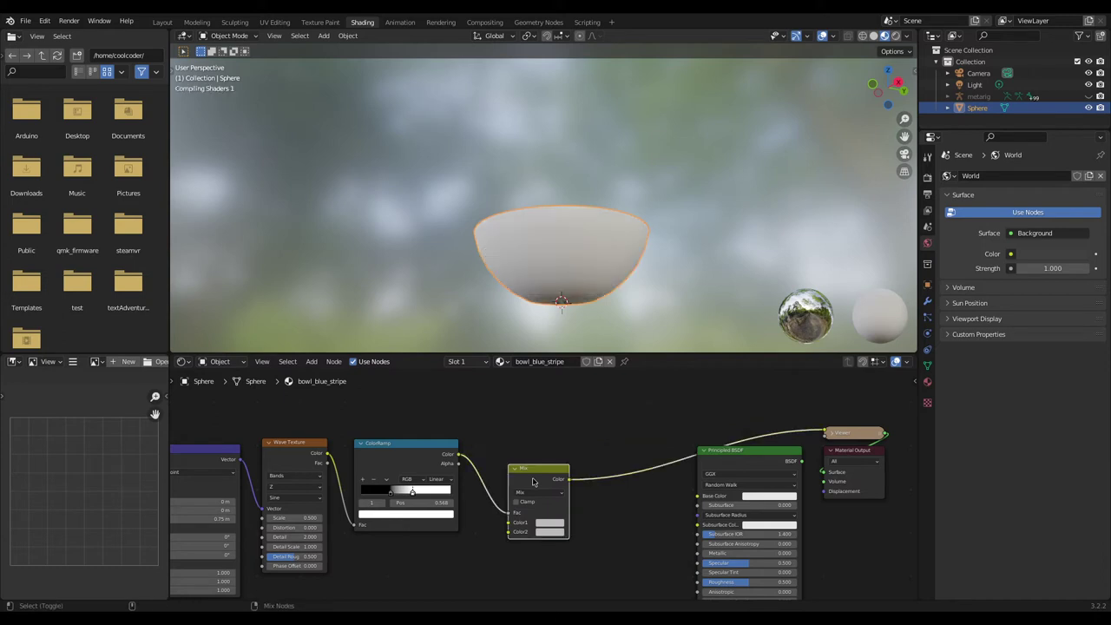
Set the Mix node's Color1 to a bright blue and its Color2 to white
scroll(536, 539, "up", 3)
middle_click_drag(543, 512, 547, 408)
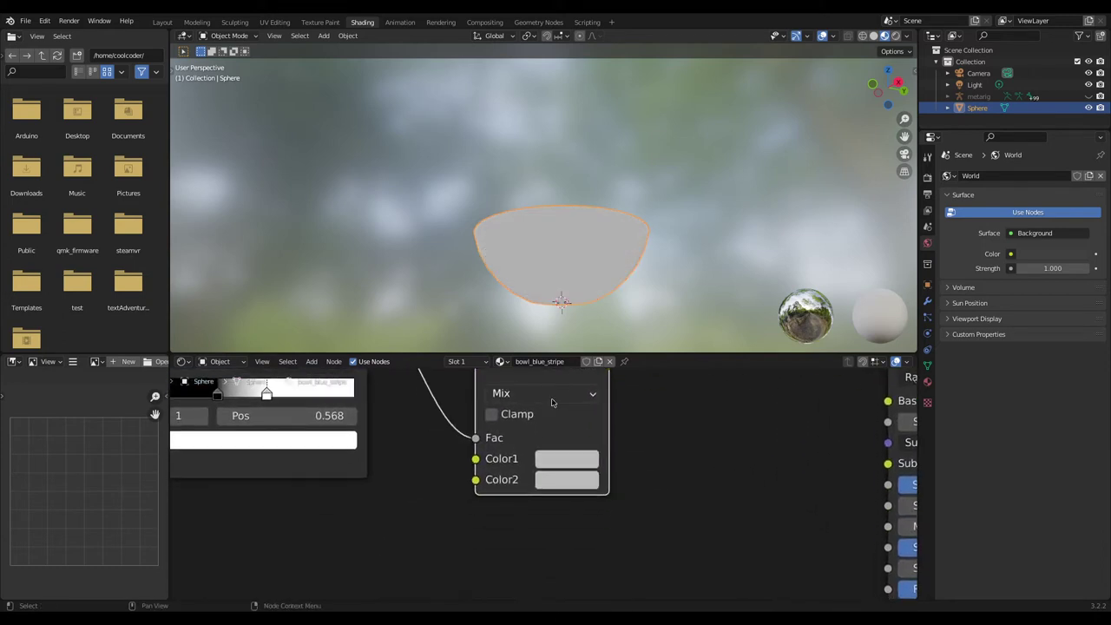
left_click(556, 460)
left_click_drag(702, 243, 812, 205)
left_click(580, 461)
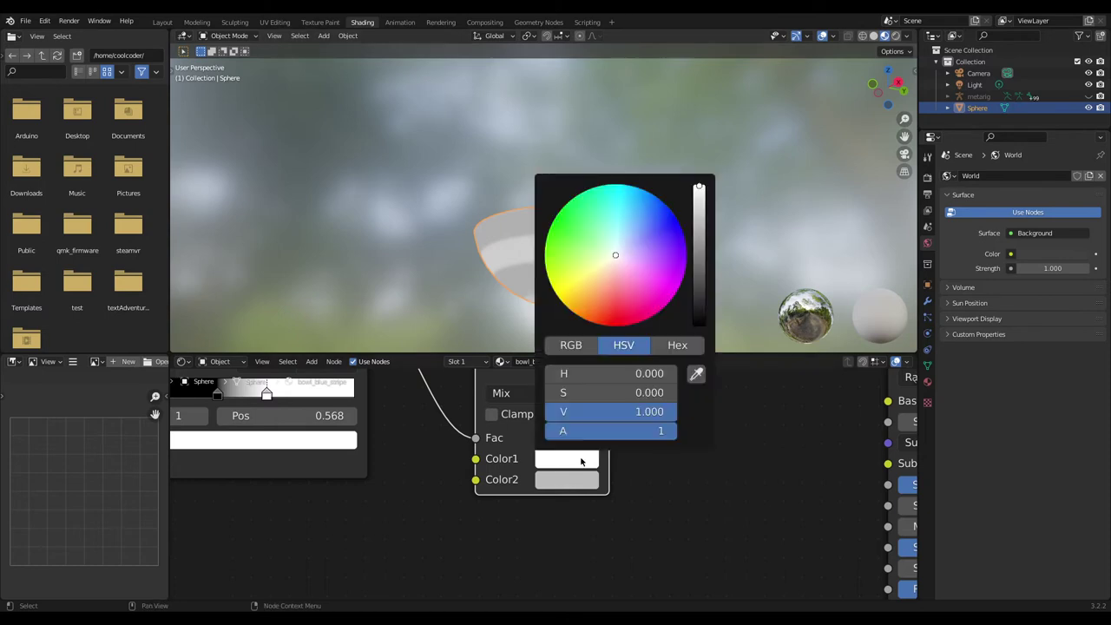
mouse_move(648, 233)
left_mouse_down()
mouse_move(652, 212)
mouse_move(699, 209)
left_mouse_up()
left_click(567, 486)
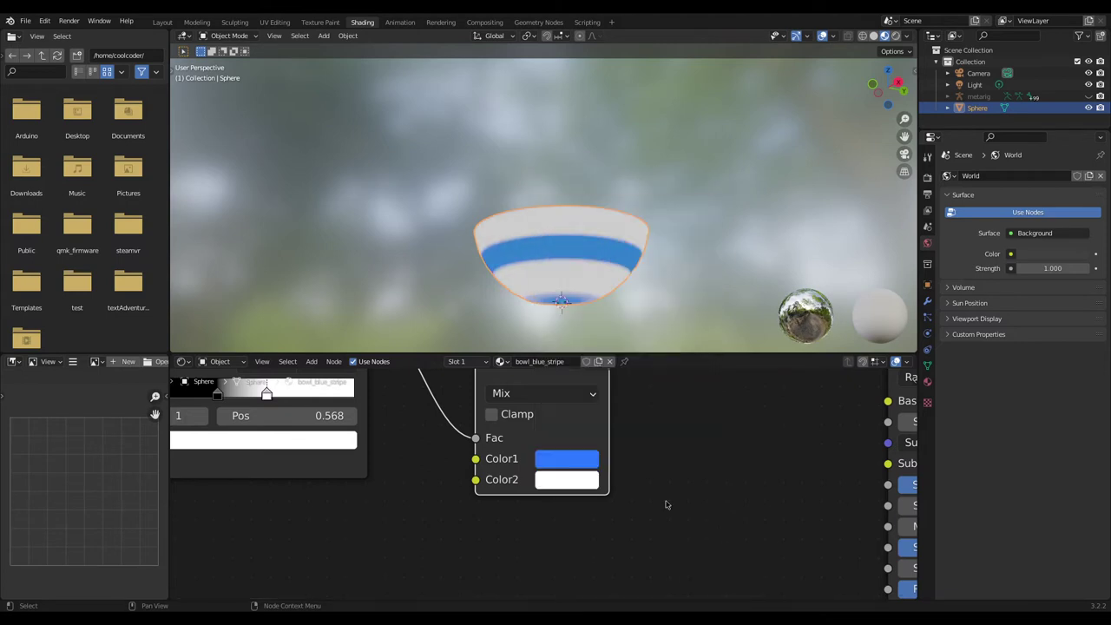
left_click(594, 464)
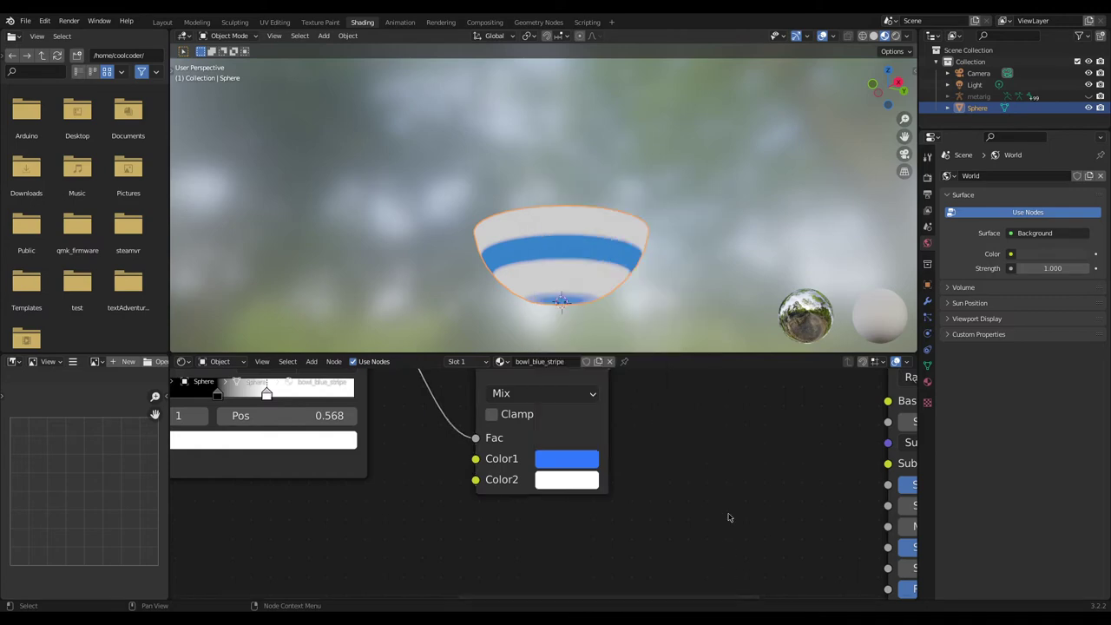
middle_click_drag(635, 260, 619, 283)
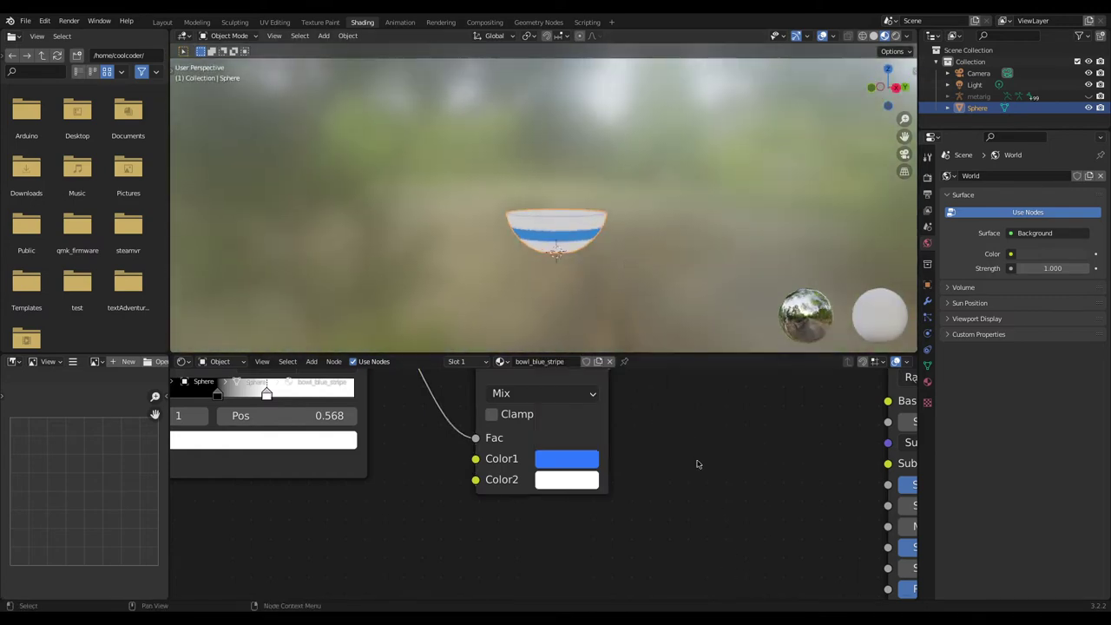
Try a Wave Texture scale of 0.4 on the coloured bowl and set it back to 0.5
middle_click_drag(692, 464, 548, 569)
middle_click_drag(540, 190, 567, 158)
scroll(542, 274, "up", 5)
scroll(567, 157, "down", 3)
mouse_move(571, 482)
middle_mouse_down()
mouse_move(577, 439)
mouse_move(712, 417)
mouse_move(745, 452)
middle_mouse_up()
middle_click_drag(461, 490, 834, 446)
middle_click_drag(535, 528, 596, 496)
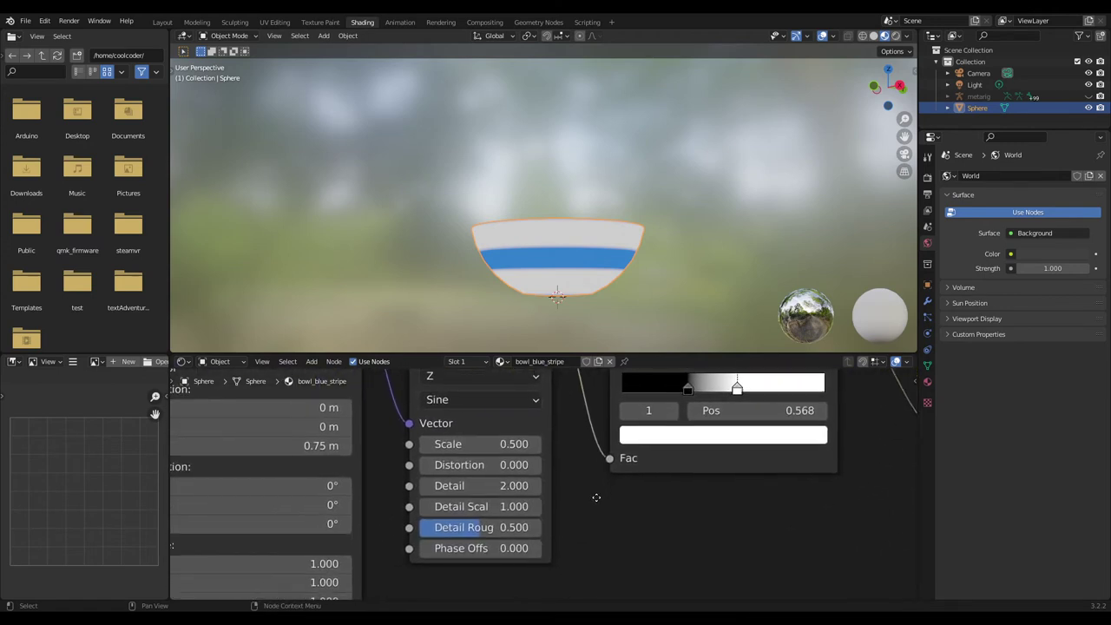
left_click(475, 443)
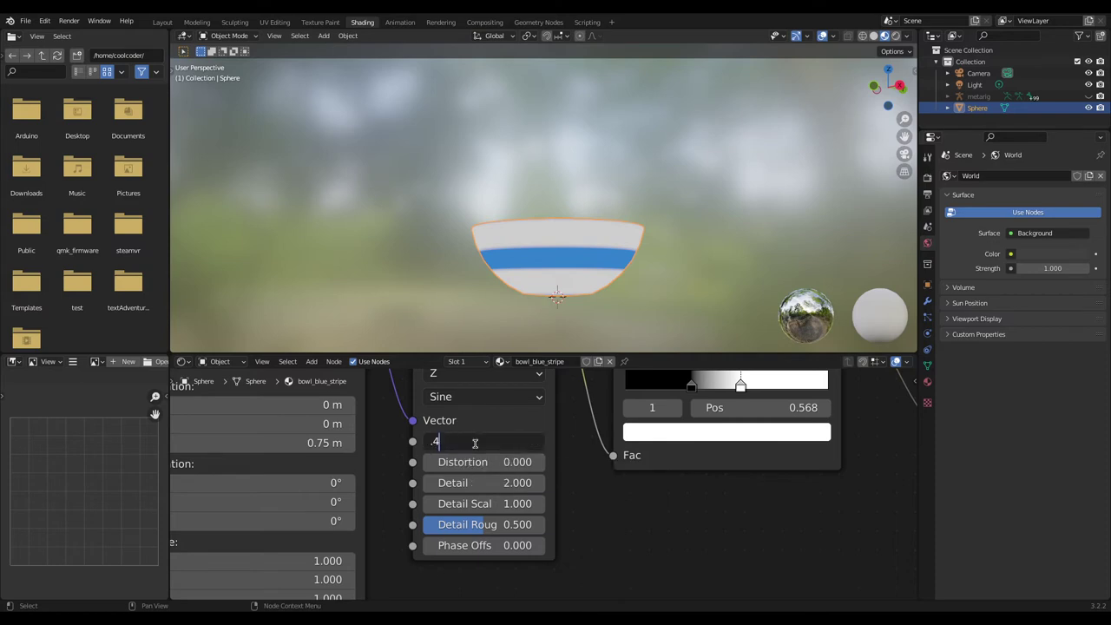
type(".4")
key("Return")
left_click(475, 443)
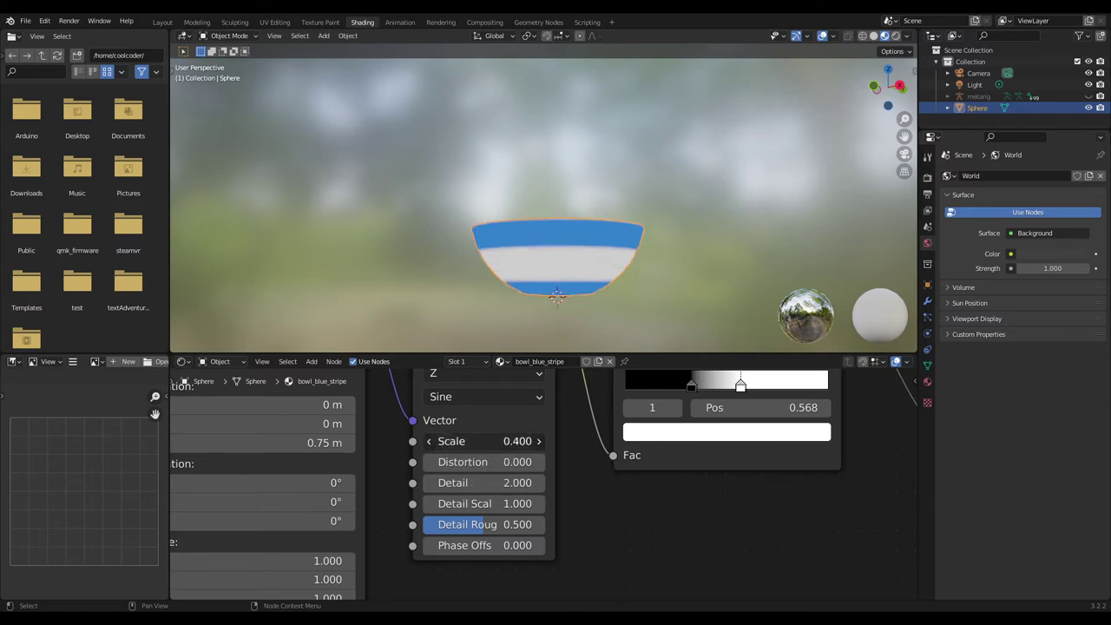
type(".5")
key("Return")
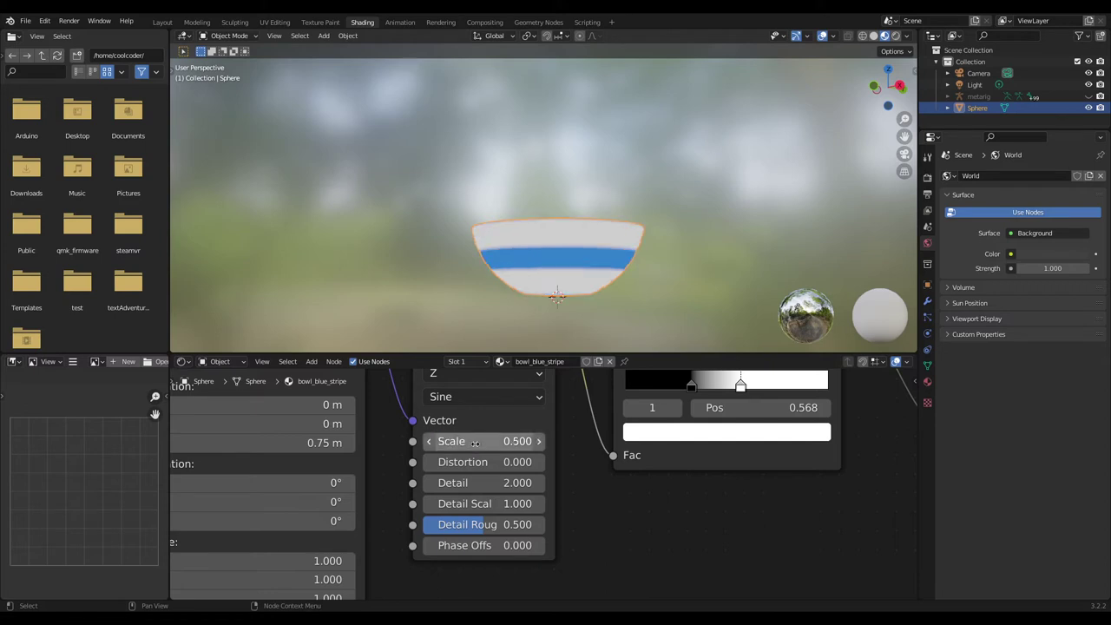
Try a Wave Texture scale of 0.45 and return the scale to 0.5
left_click(475, 443)
type(".45")
key("Return")
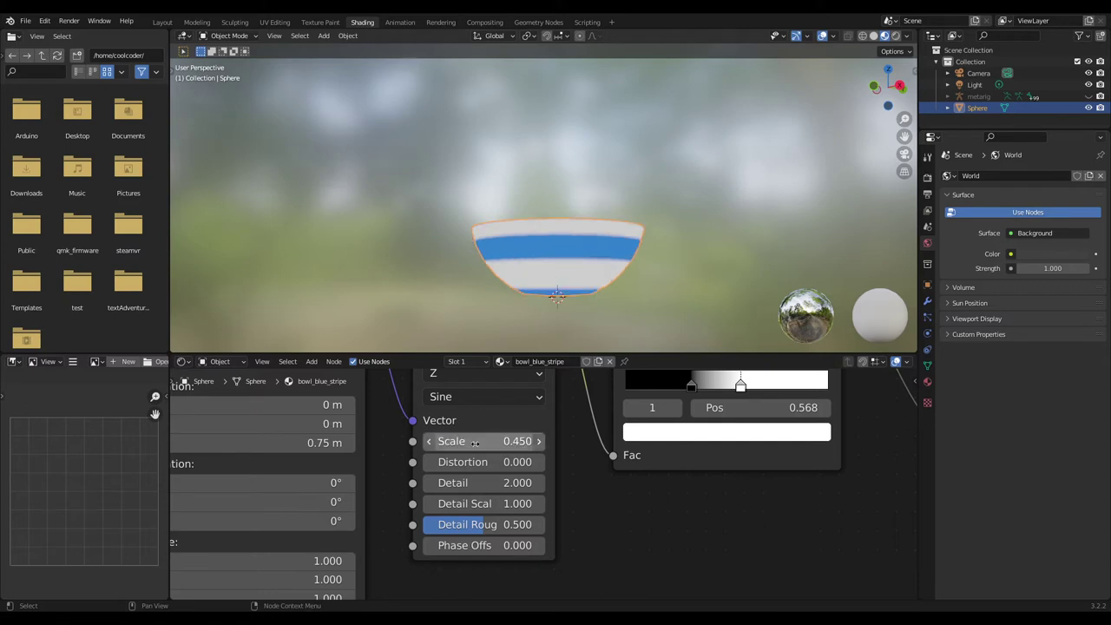
left_click(475, 443)
type(".5")
key("Return")
Connect the Mix node's colour output to the Base Color of the Principled BSDF
middle_click_drag(627, 185, 658, 280)
middle_click_drag(646, 538, 315, 530)
scroll(570, 493, "down", 3)
middle_click_drag(569, 493, 511, 487)
scroll(541, 535, "down", 2)
middle_click_drag(646, 516, 573, 535)
left_click_drag(577, 425, 764, 449)
middle_click_drag(661, 542, 628, 477)
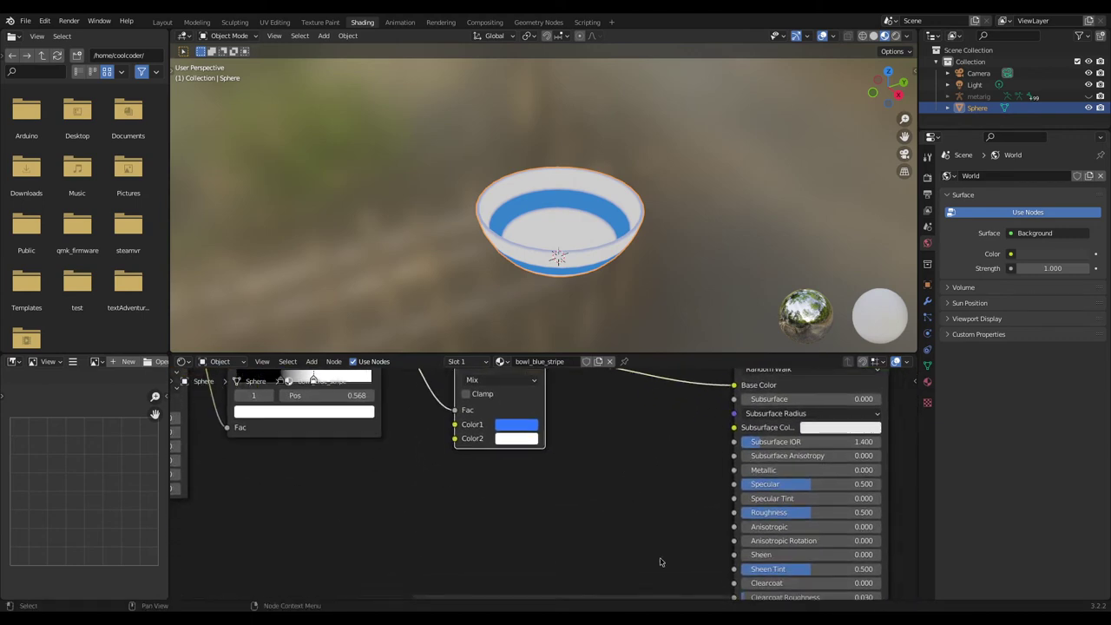
Add a Noise Texture node in the empty space below the ColorRamp and Mix nodes
middle_click_drag(660, 561, 781, 540)
key("shift+a")
mouse_move(599, 536)
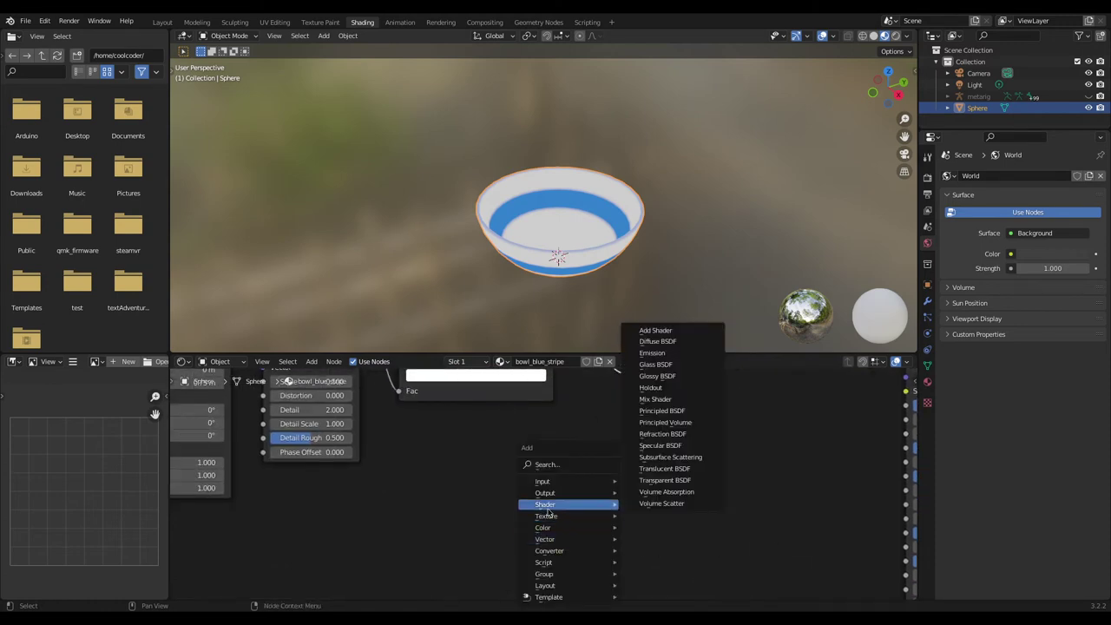
mouse_move(554, 517)
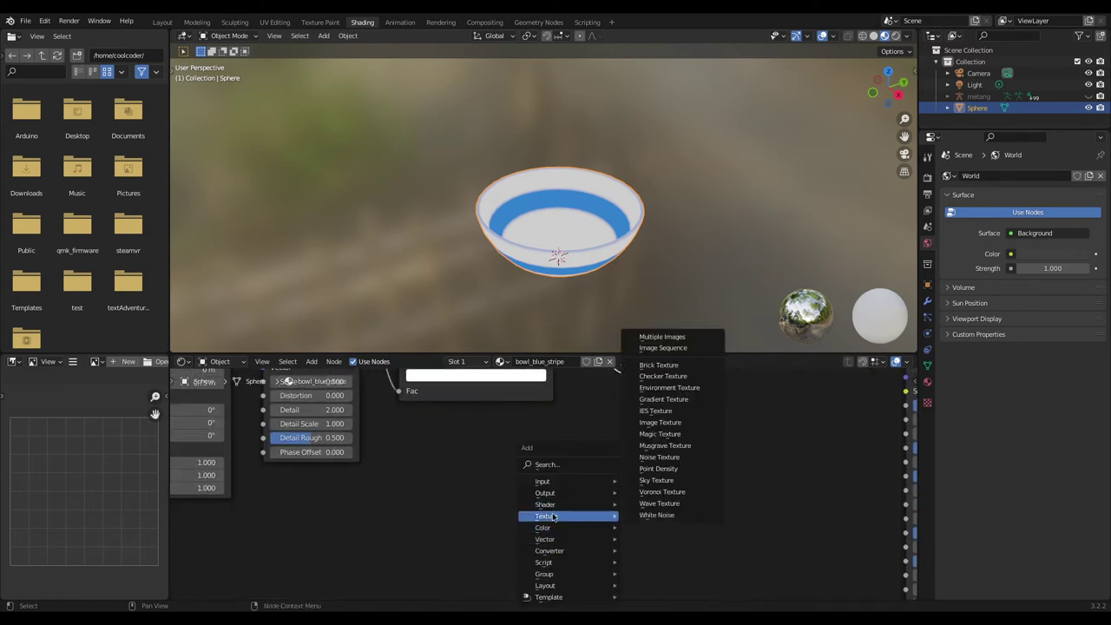
left_click(659, 457)
left_click(473, 484)
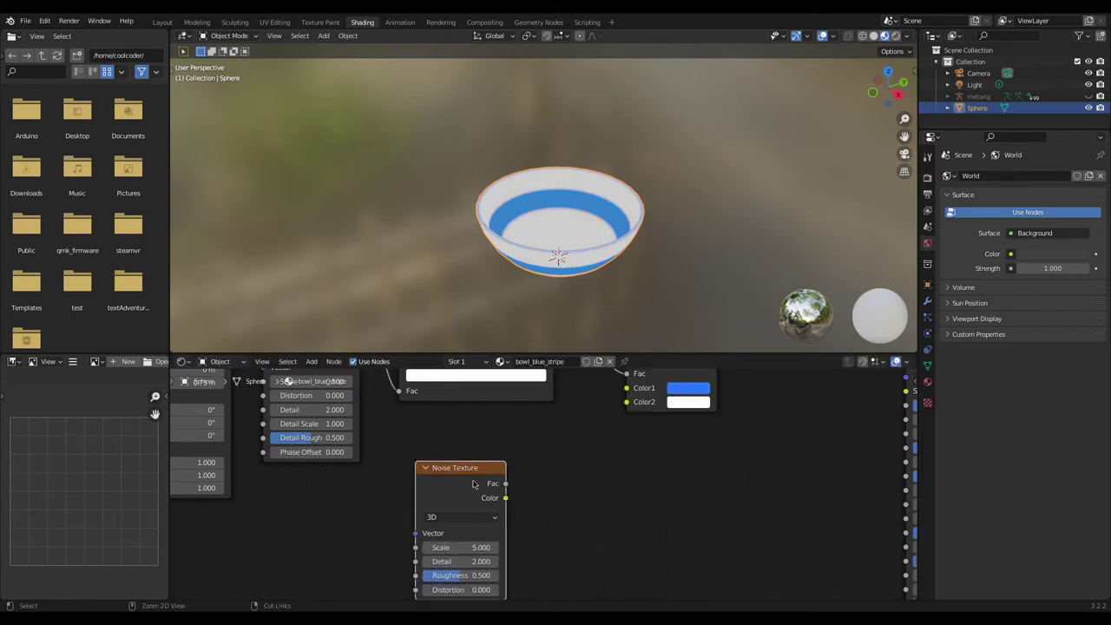
Preview the Noise Texture's Fac output on the bowl and set its scale to 9.7
left_click_drag(505, 484, 794, 371)
middle_click_drag(663, 518, 574, 460)
left_click_drag(410, 497, 538, 503)
middle_click_drag(388, 447, 364, 442)
Add a second Noise Texture node below and to the right of the first one
key("shift+a")
mouse_move(547, 487)
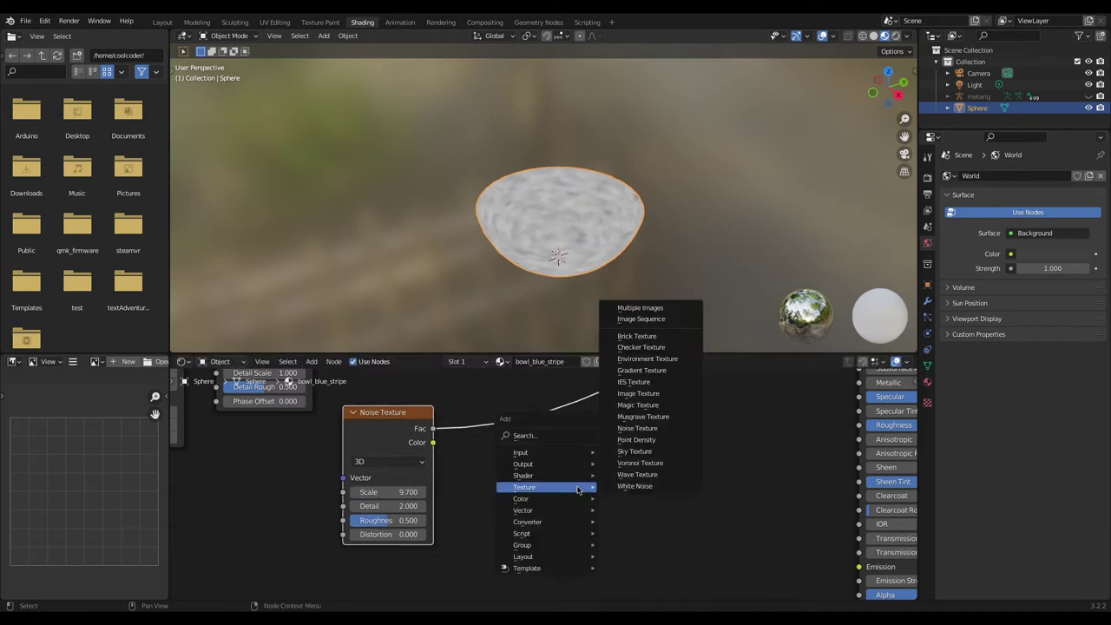
left_click(638, 428)
left_click(484, 502)
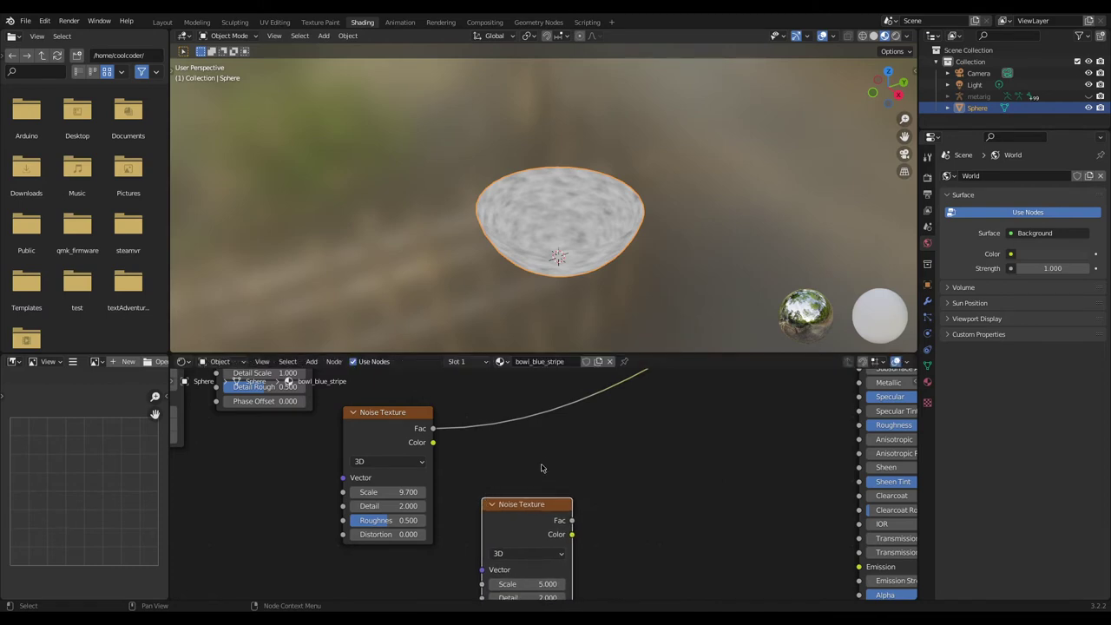
middle_click_drag(542, 465, 586, 407)
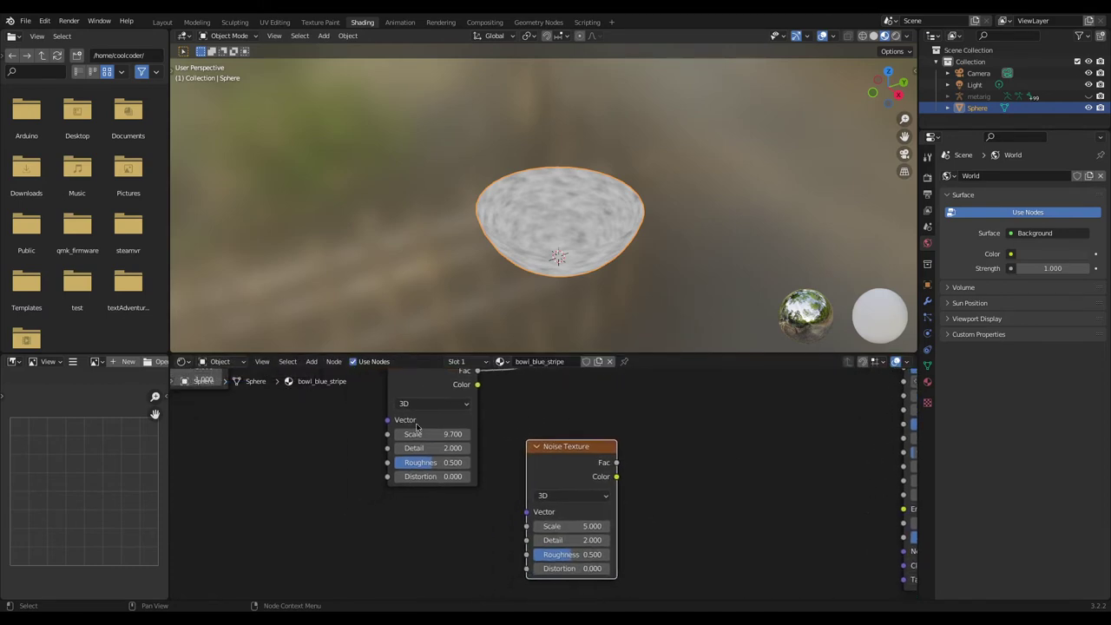
Preview the first Noise Texture's Color output on the bowl and compare it with its Fac output
left_click(451, 390, "ctrl+shift")
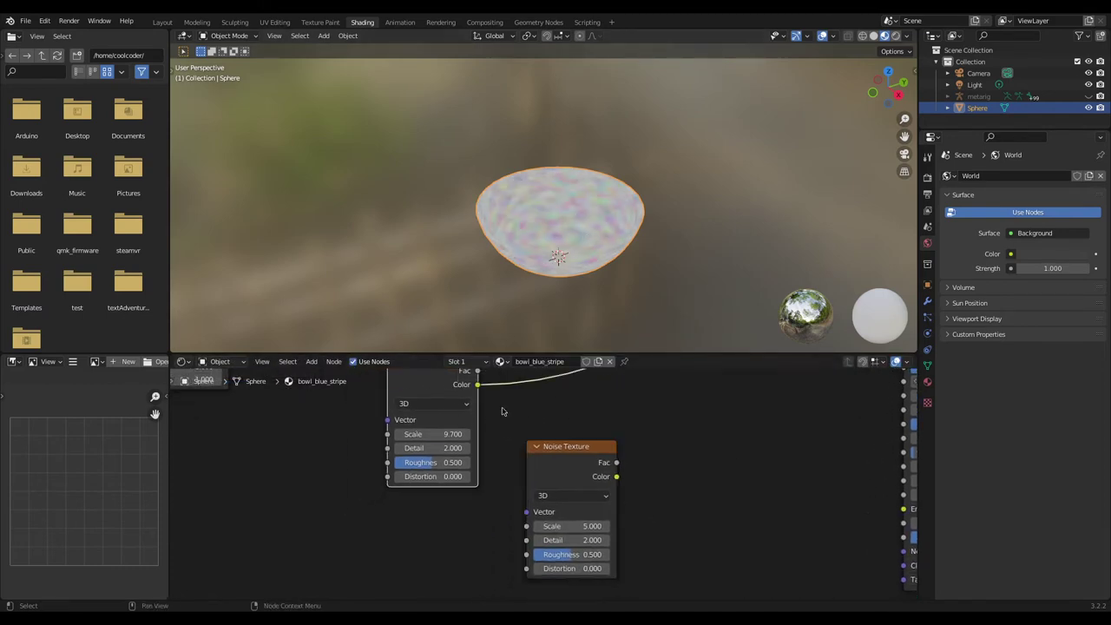
middle_click_drag(503, 412, 505, 453)
left_click(477, 415, "ctrl+shift")
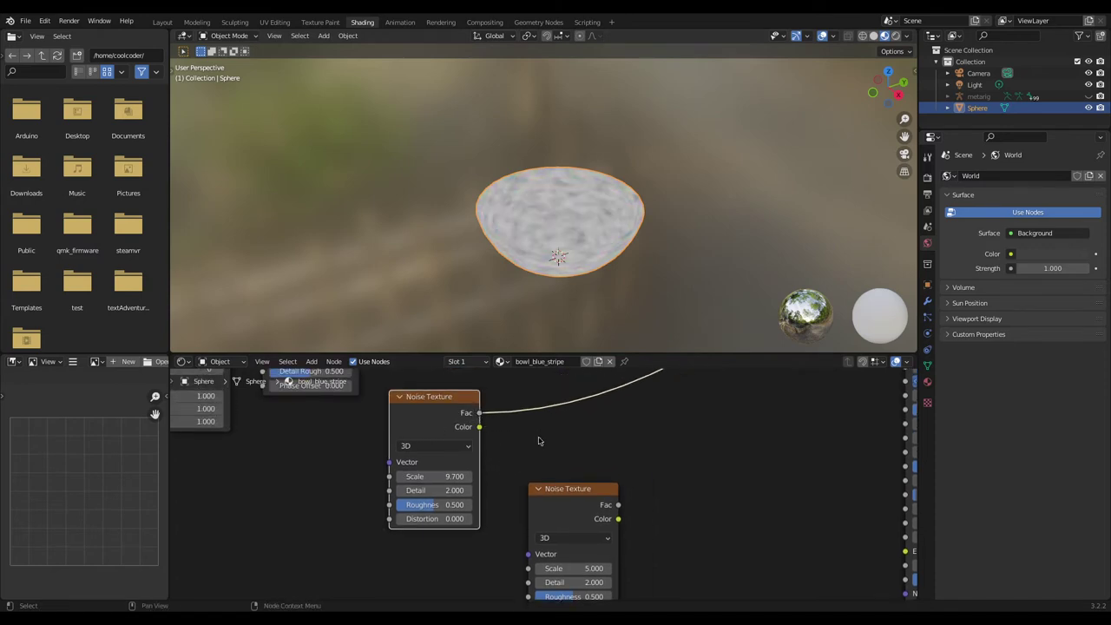
Preview the second Noise Texture on the bowl and set its roughness to 0 and its scale to 3.8
left_click(555, 509, "ctrl+shift")
left_click_drag(555, 508, 529, 464)
left_click_drag(550, 523, 508, 523)
left_click_drag(556, 551, 556, 523)
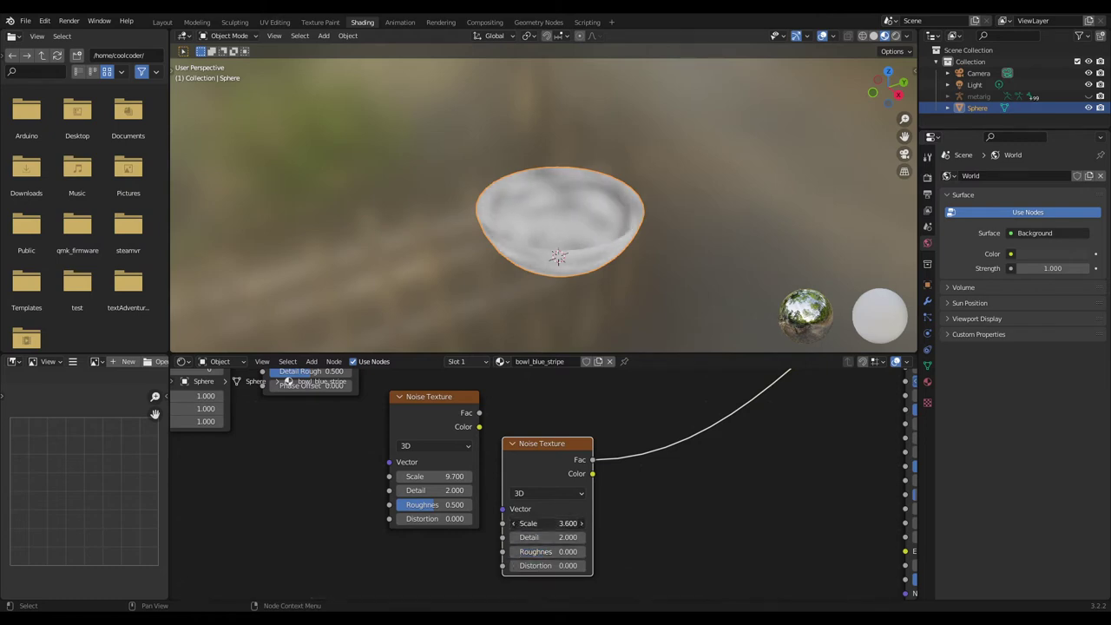
Try feeding the second Noise Texture's Fac output into the Vector input of the first one, and remove that link
key("g")
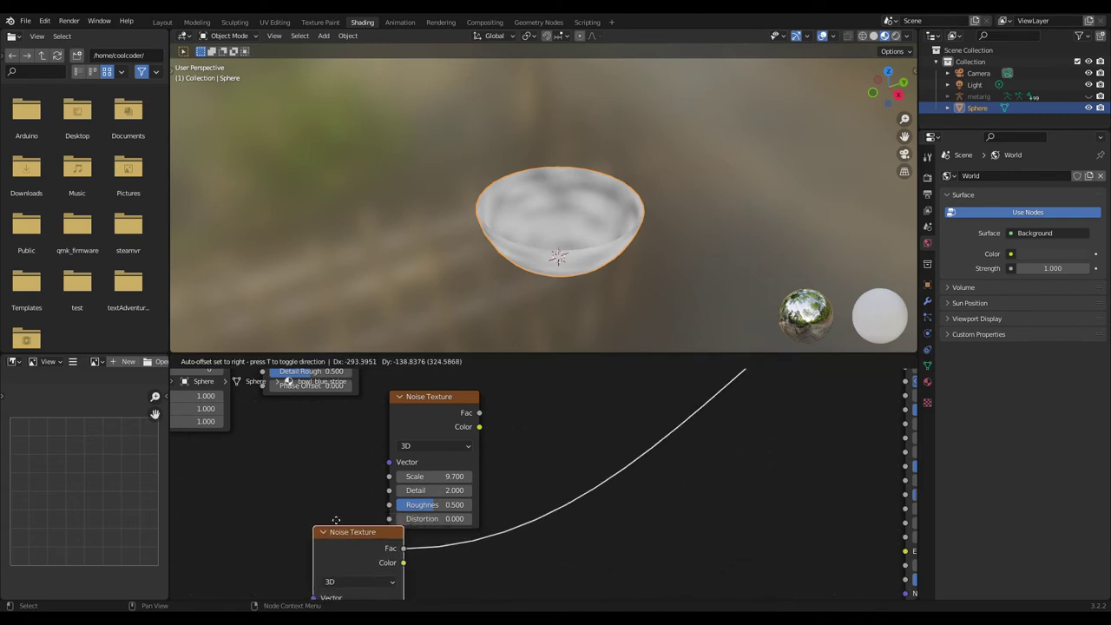
left_click(316, 493)
left_click_drag(408, 402, 396, 388)
right_click_drag(399, 436, 417, 522, "ctrl")
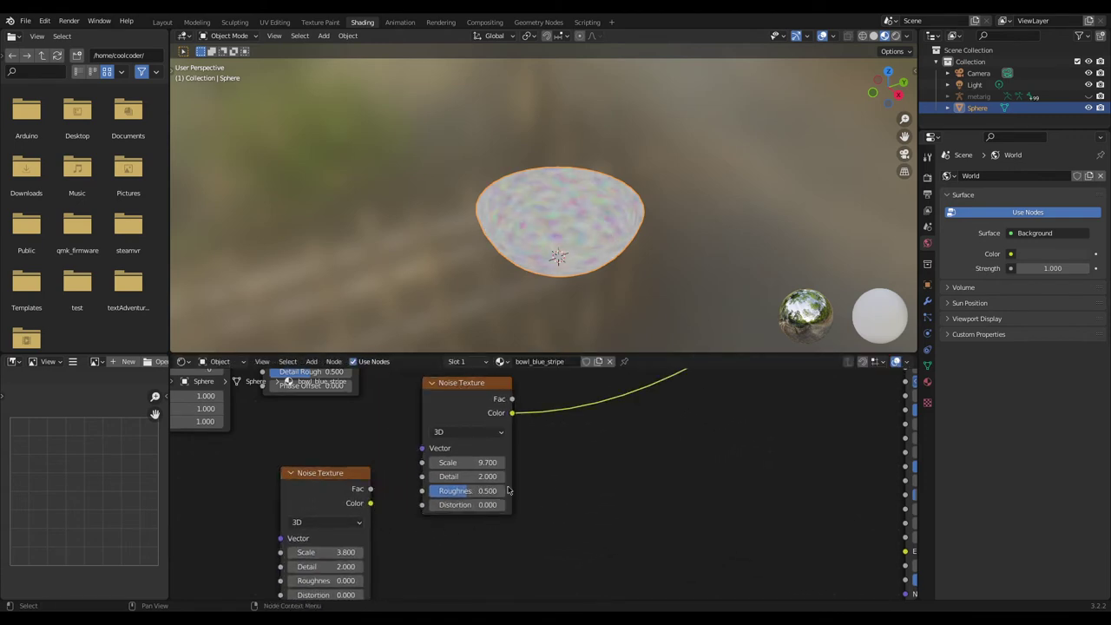
left_click_drag(371, 491, 422, 448)
middle_click_drag(474, 543, 532, 507)
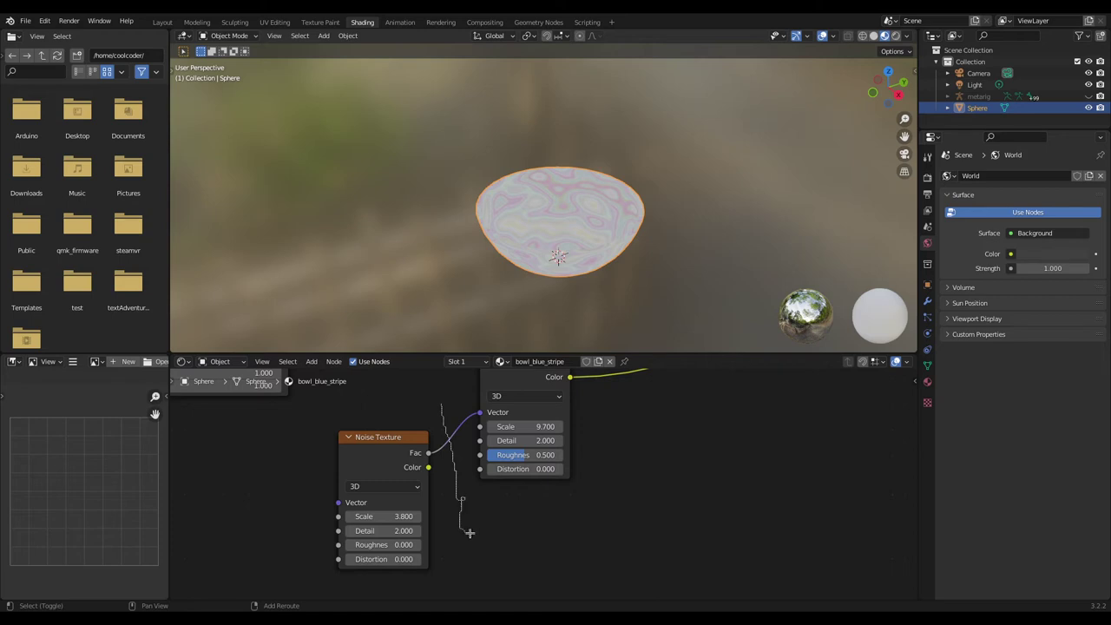
right_click_drag(497, 542, 497, 542, "shift")
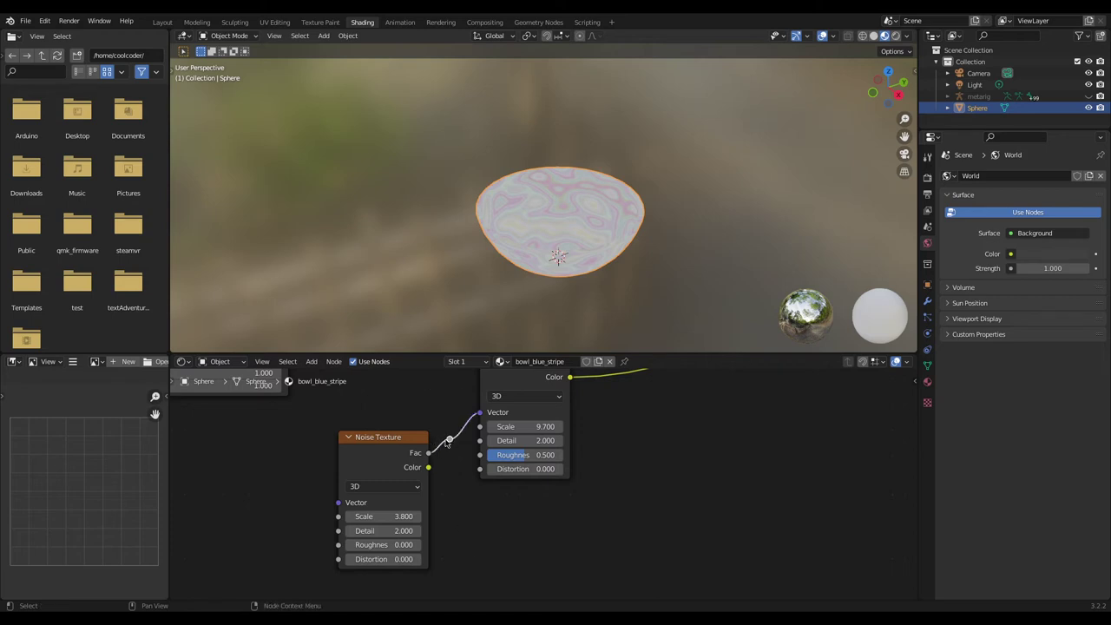
key("x")
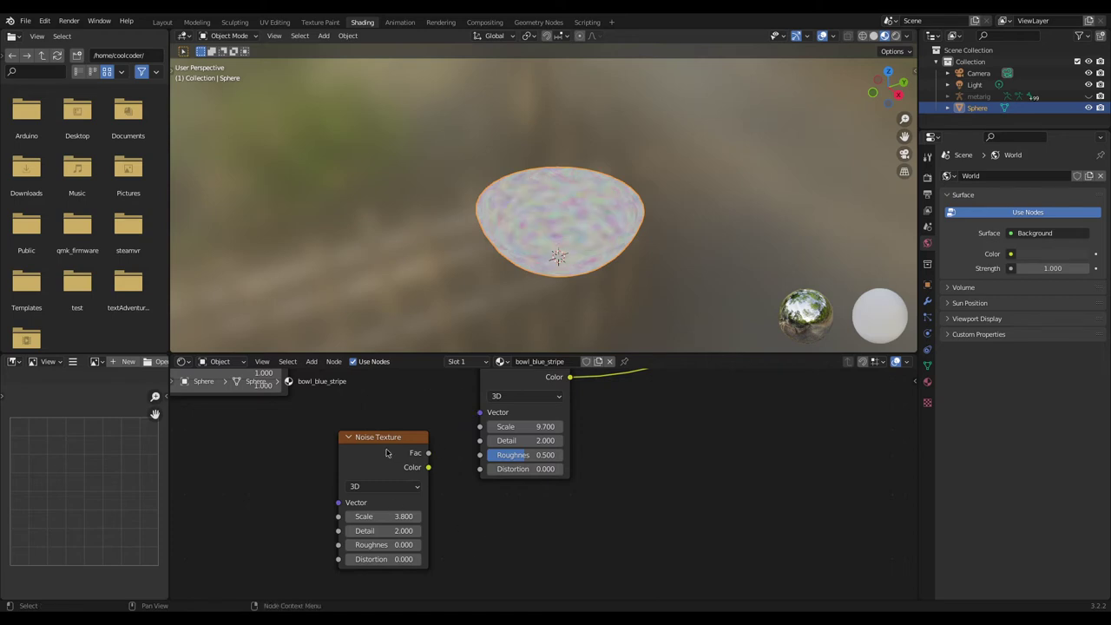
Move the scale 3.8 Noise Texture below the scale 9.7 one and add a MixRGB node to their right
left_click_drag(388, 453, 590, 513)
middle_click_drag(615, 461, 489, 469)
scroll(488, 460, "down", 2)
key("shift+a")
mouse_move(569, 474)
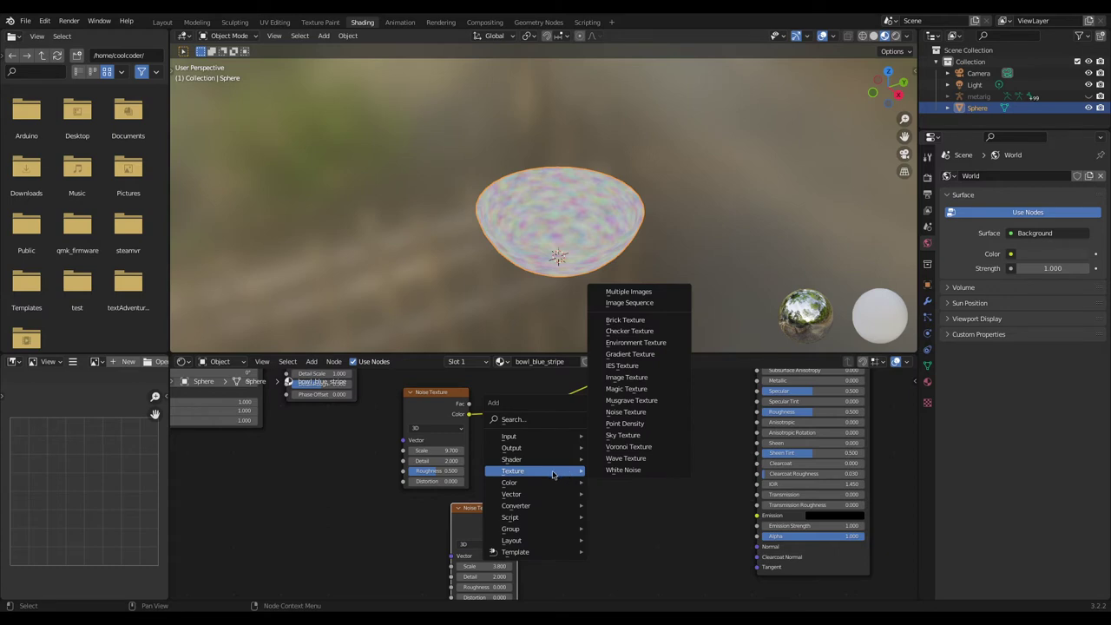
mouse_move(539, 489)
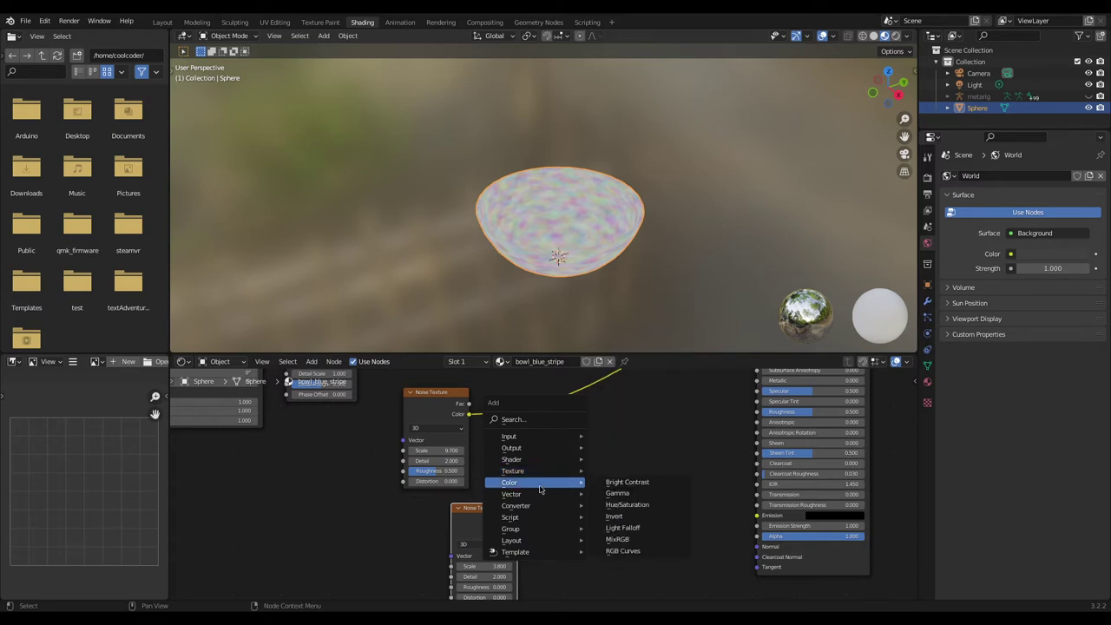
left_click(618, 539)
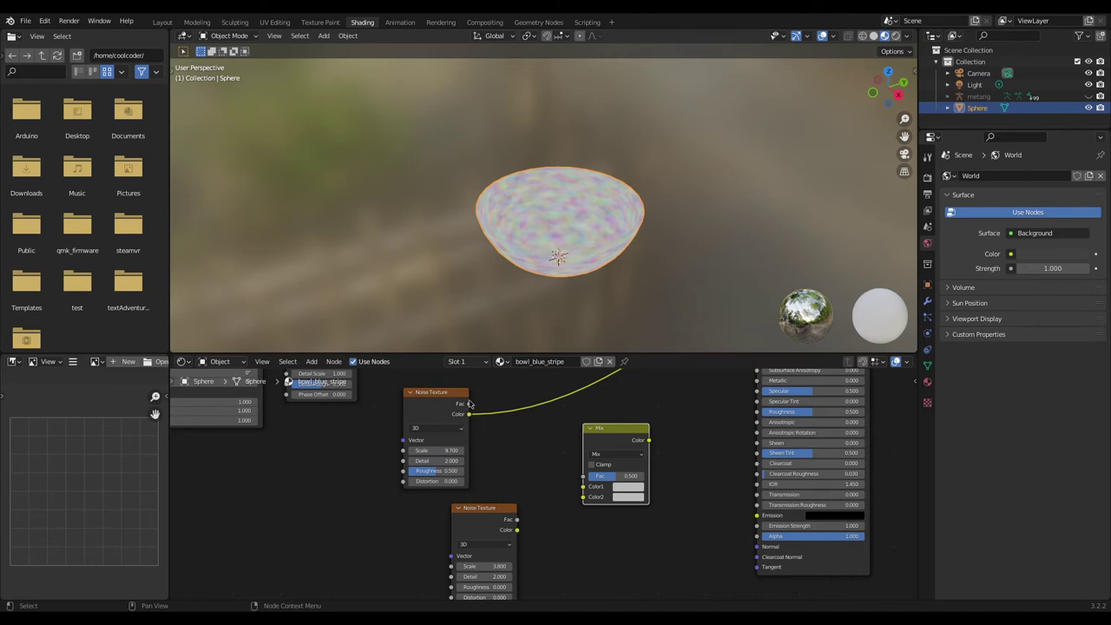
Connect the scale 9.7 noise to the new Mix node's Fac and the scale 3.8 noise to Color1, and preview the mix
left_click_drag(469, 405, 586, 480)
left_click_drag(518, 520, 566, 501)
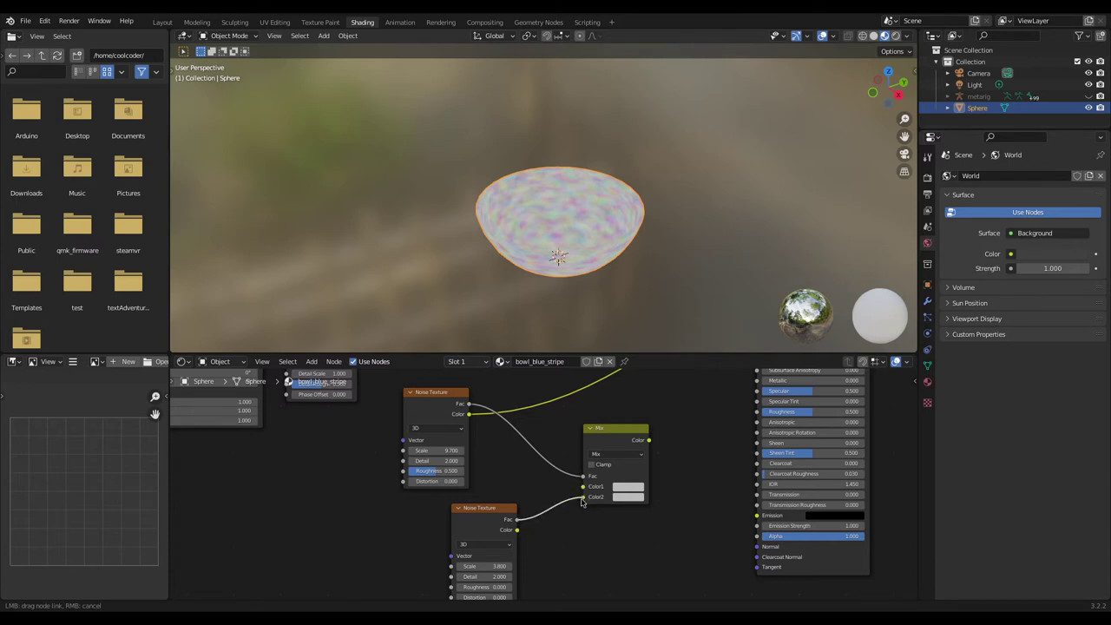
left_click_drag(586, 491, 585, 488)
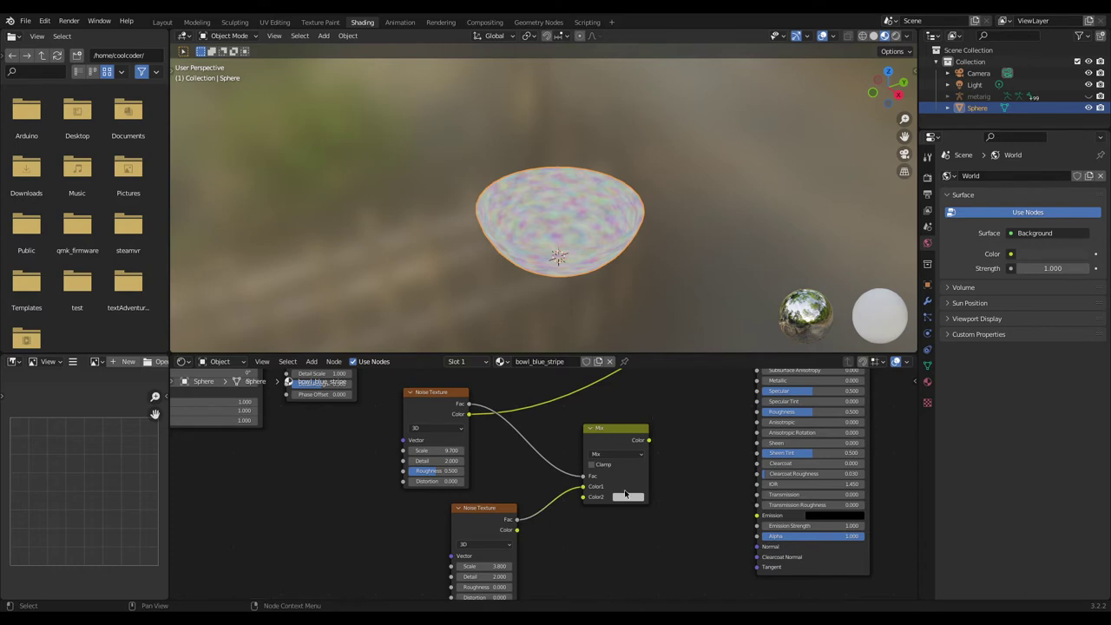
left_click(600, 439, "ctrl+shift")
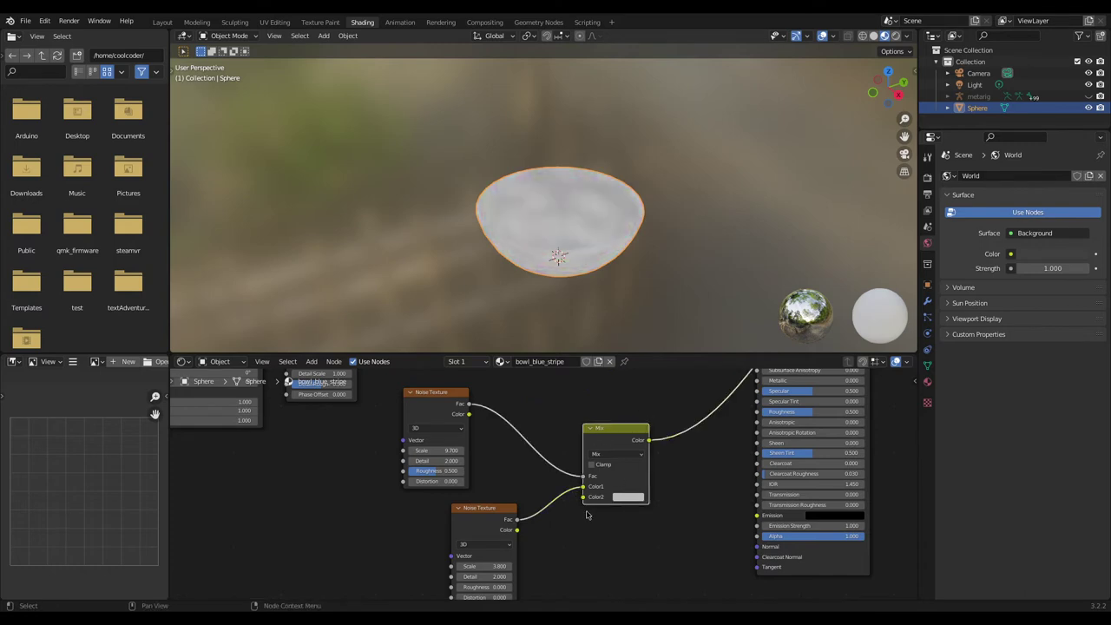
scroll(585, 515, "up", 5)
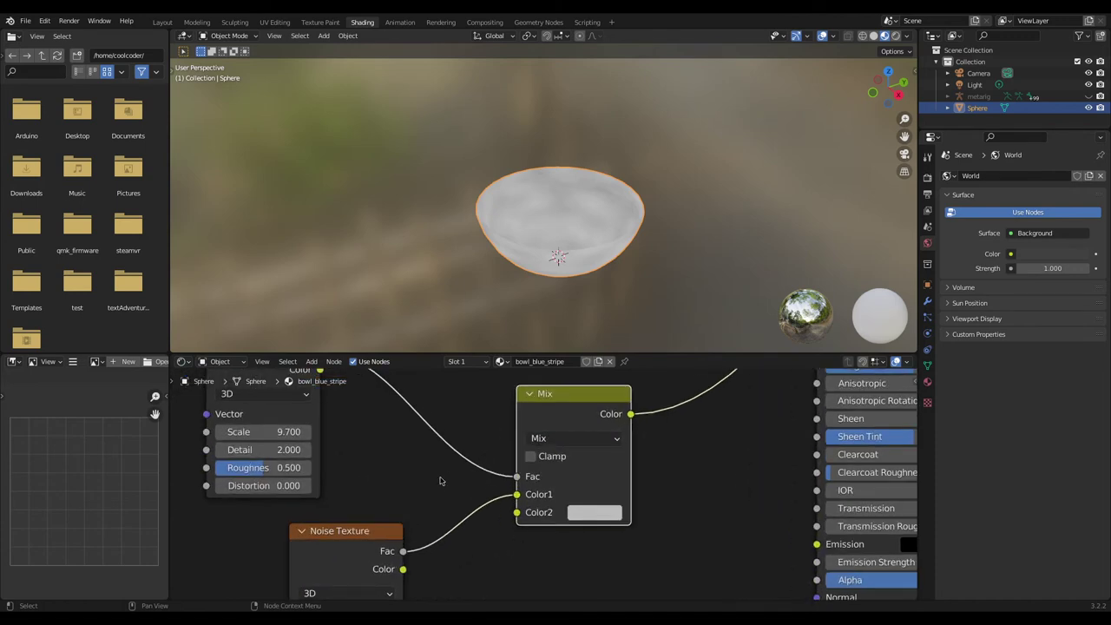
Cut the scale 9.7 noise's link to the Mix node's Fac and connect its Fac output to Color2
right_click_drag(467, 404, 469, 401, "ctrl")
middle_click_drag(386, 417, 432, 474)
scroll(433, 472, "down", 1)
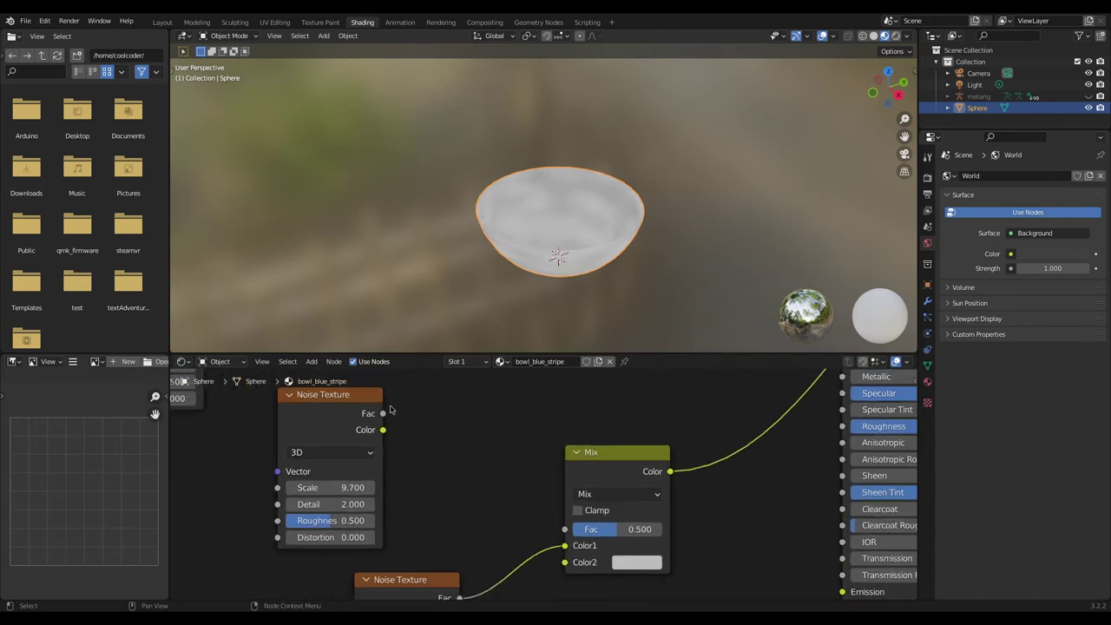
left_click_drag(383, 414, 564, 561)
Rearrange the Noise Textures so the scale 3.8 node sits above the scale 9.7 node, leaving space before the Mix node
middle_click_drag(499, 464, 462, 392)
scroll(521, 466, "up", 5)
scroll(433, 543, "down", 3)
middle_click_drag(428, 539, 536, 571)
left_click_drag(460, 556, 550, 387)
left_click_drag(434, 597, 449, 488)
middle_click_drag(449, 395, 469, 530)
scroll(468, 526, "down", 5)
left_click_drag(533, 443, 333, 449)
Insert a ColorRamp between the scale 3.8 Noise Texture and the Mix node's Color1
key("shift+a")
mouse_move(532, 504)
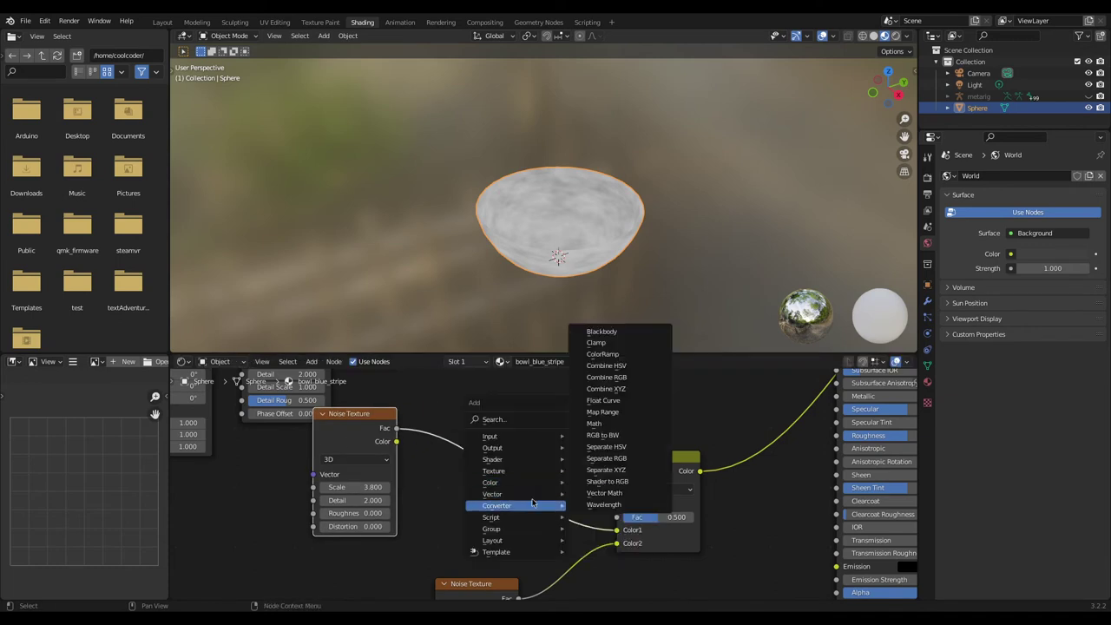
left_click(626, 354)
left_click(502, 439)
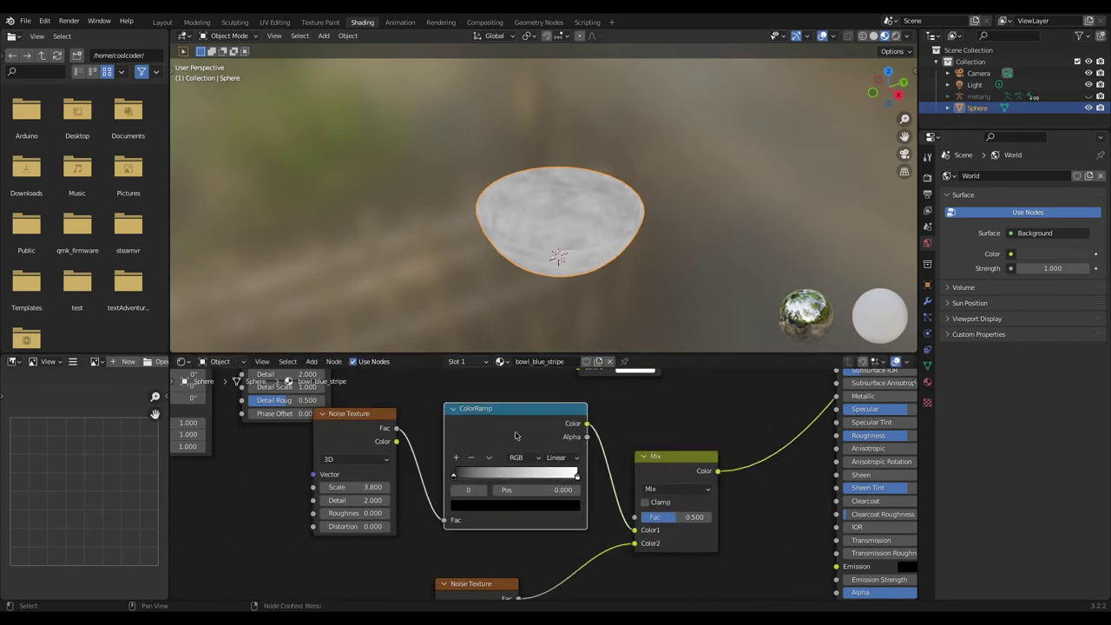
Duplicate the ColorRamp onto the link between the scale 9.7 Noise Texture and Color2, and move the Mix node back closer to the ramps
key("shift+d")
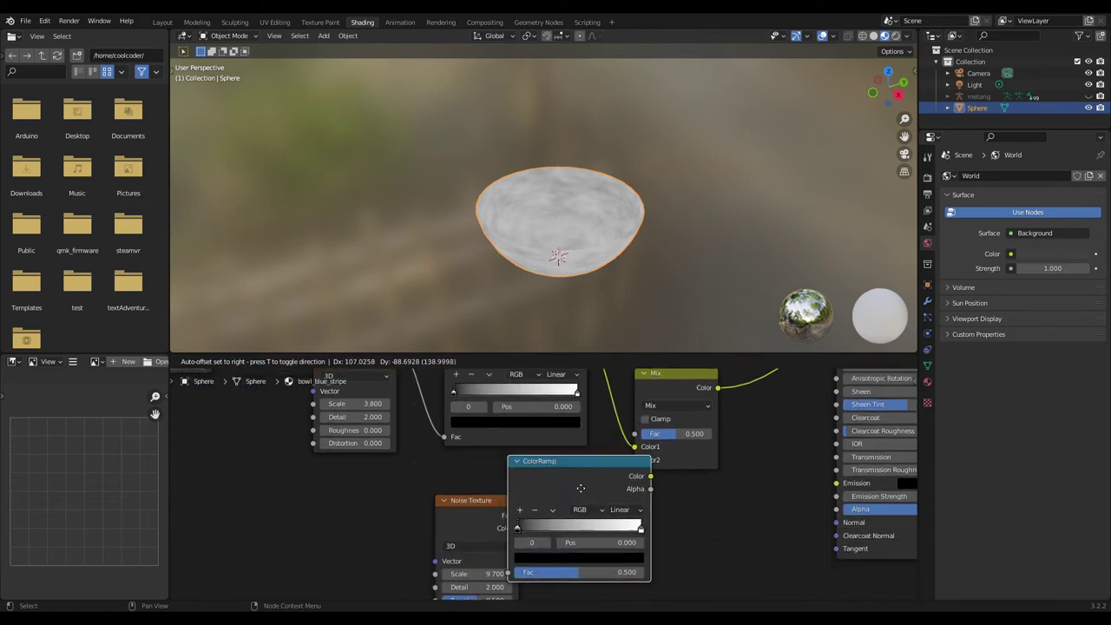
left_click(639, 494)
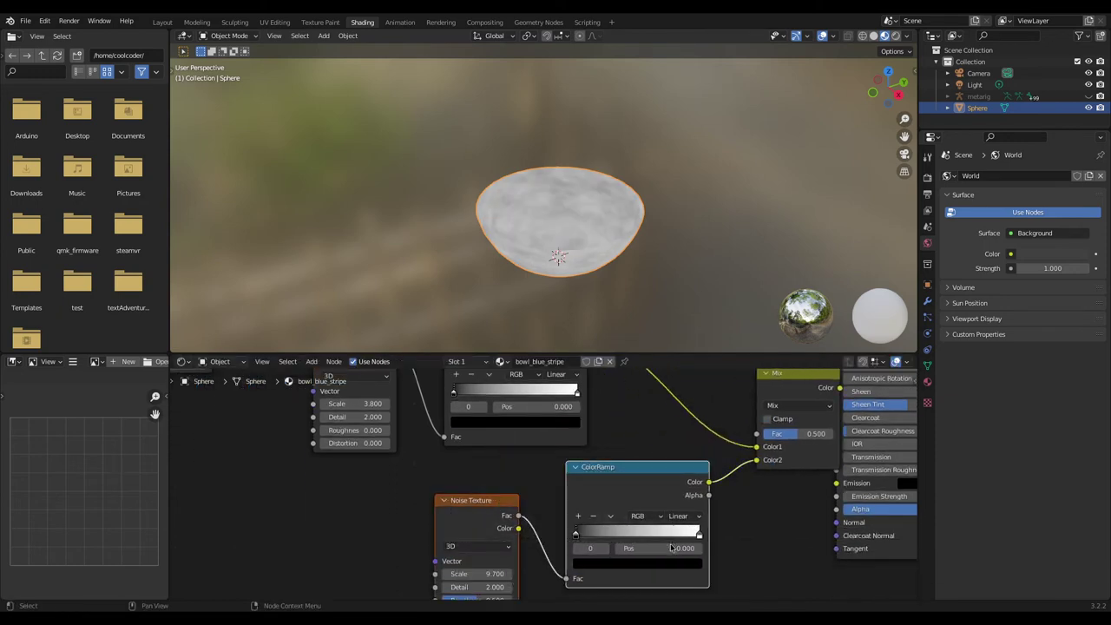
middle_click_drag(673, 547, 542, 418)
left_click_drag(731, 449, 618, 447)
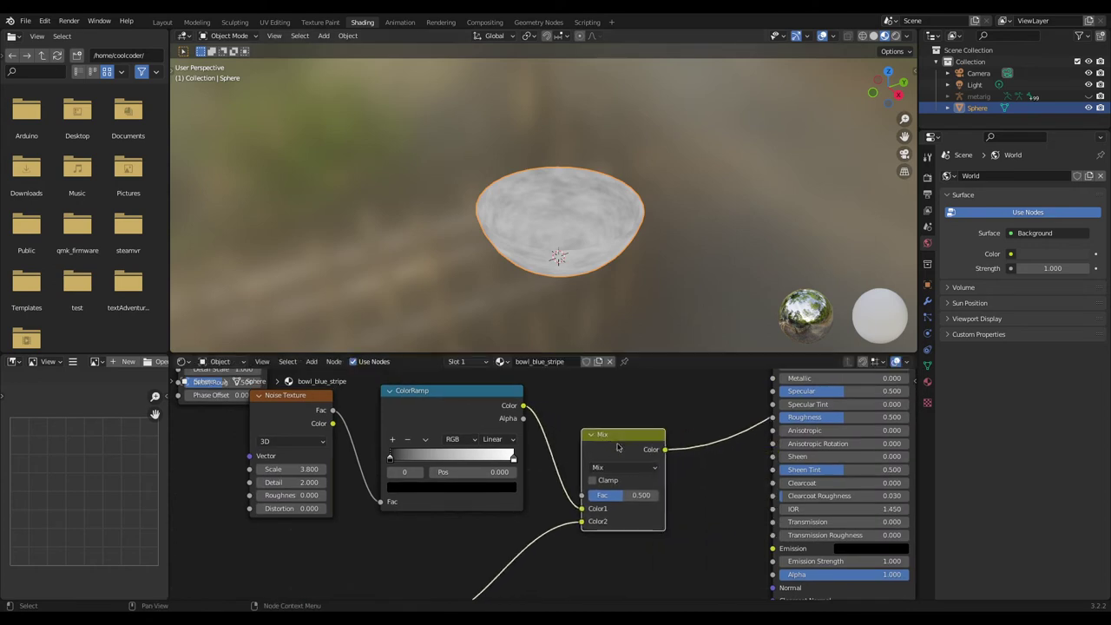
left_click(663, 404)
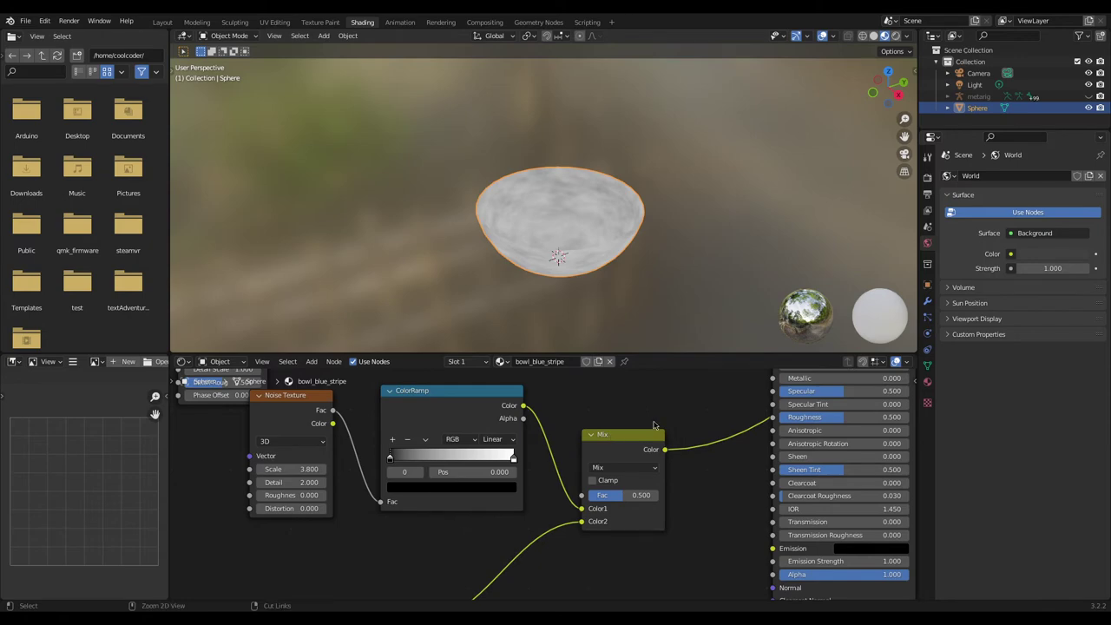
Maximize the node editor and tighten the upper noise ColorRamp, moving its black stop inward and its white stop to 0.786
key("ctrl+space")
scroll(624, 408, "down", 18)
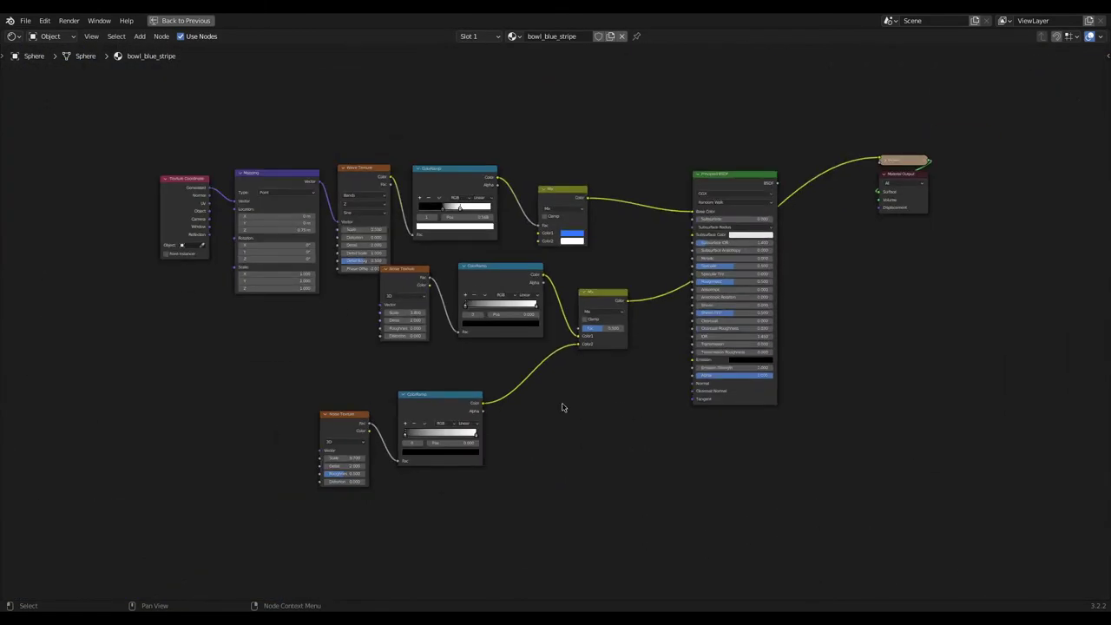
scroll(495, 371, "up", 1)
middle_click_drag(499, 368, 551, 423)
scroll(551, 421, "up", 4)
middle_click_drag(488, 502, 479, 442)
scroll(426, 354, "up", 2)
scroll(438, 370, "up", 1)
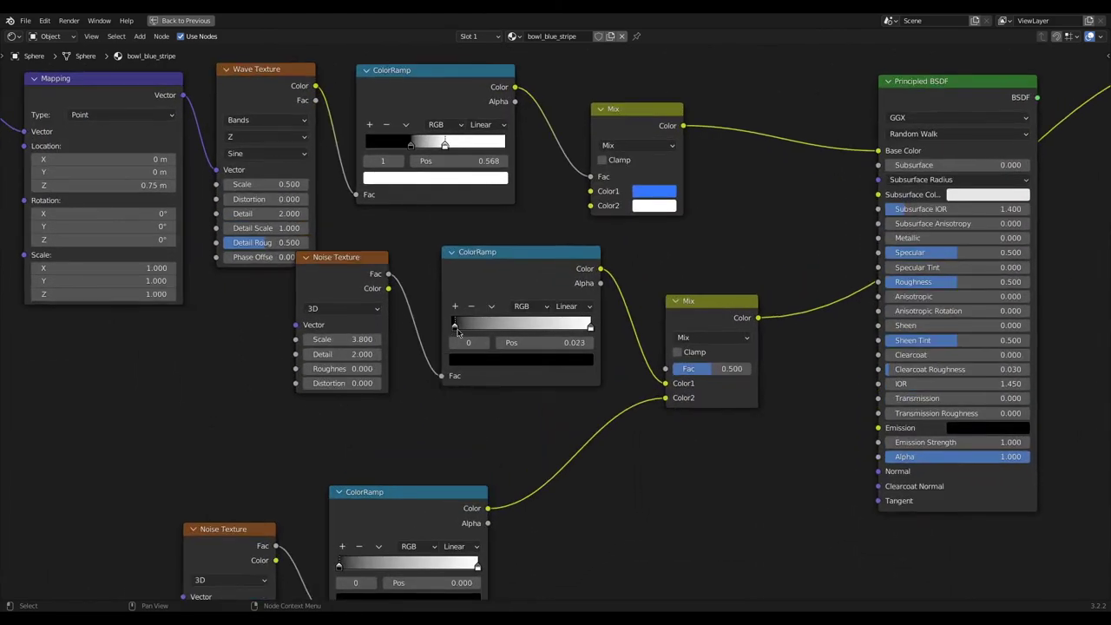
left_click_drag(460, 332, 489, 325)
mouse_move(571, 321)
left_mouse_down()
mouse_move(543, 323)
mouse_move(559, 323)
left_mouse_up()
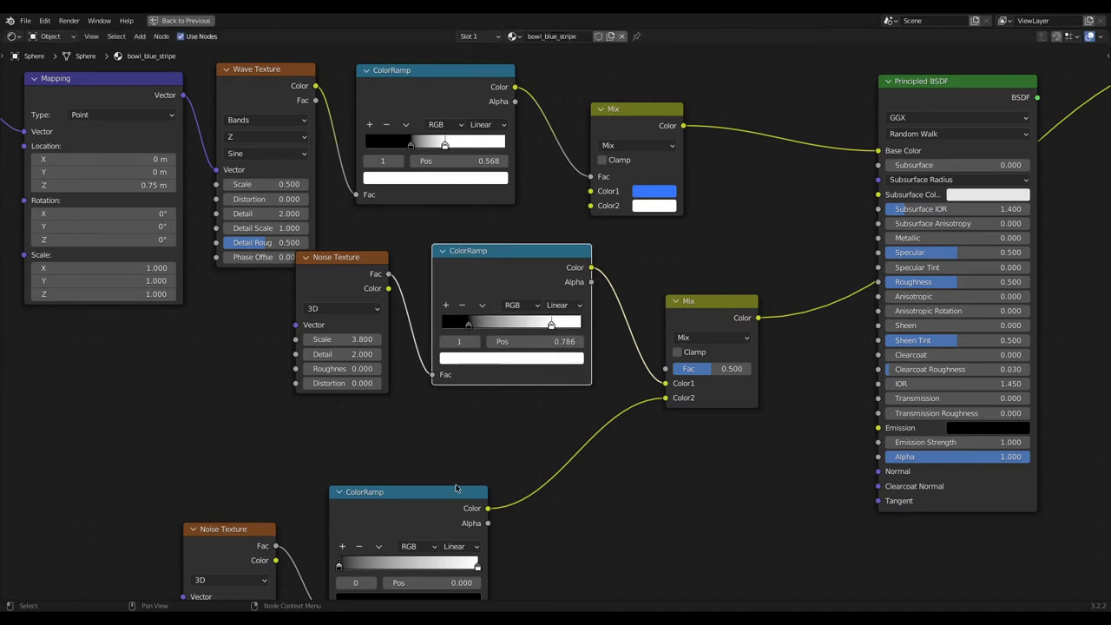
Move the lower ColorRamp's black stop inward and its white stop to 0.695, and shift the Mix node slightly closer
left_click(338, 569)
left_click_drag(338, 570, 432, 560)
left_click_drag(505, 556, 463, 556)
left_click_drag(688, 313, 666, 321)
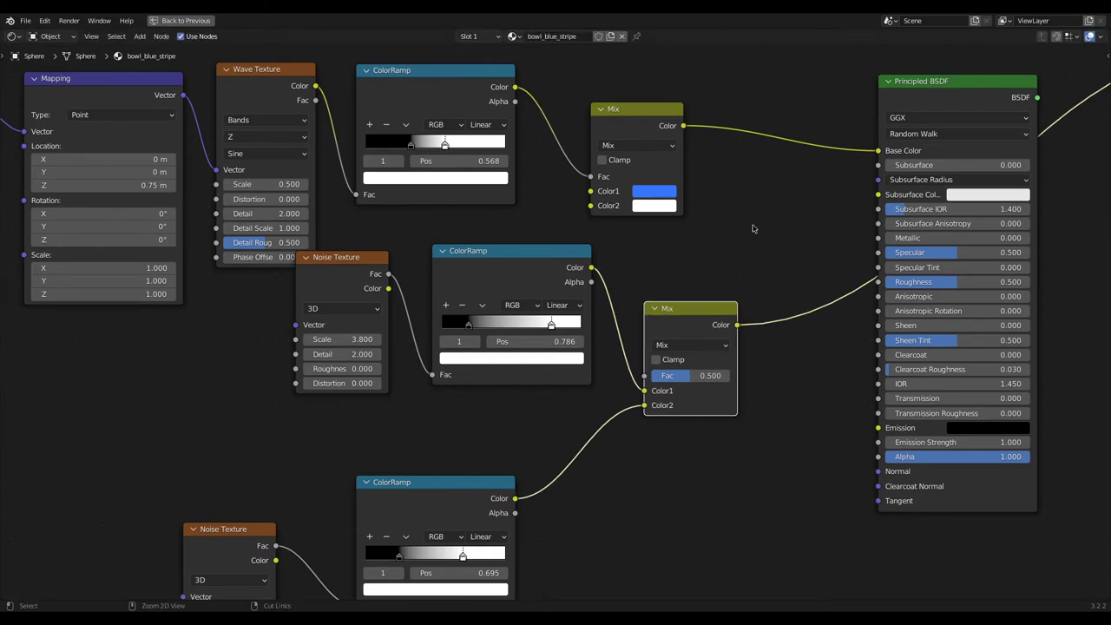
Restore the split workspace and set the lower ColorRamp's black stop to 0.373 while previewing the bowl up close
key("ctrl+space")
middle_click_drag(595, 542, 574, 487)
scroll(533, 252, "up", 4)
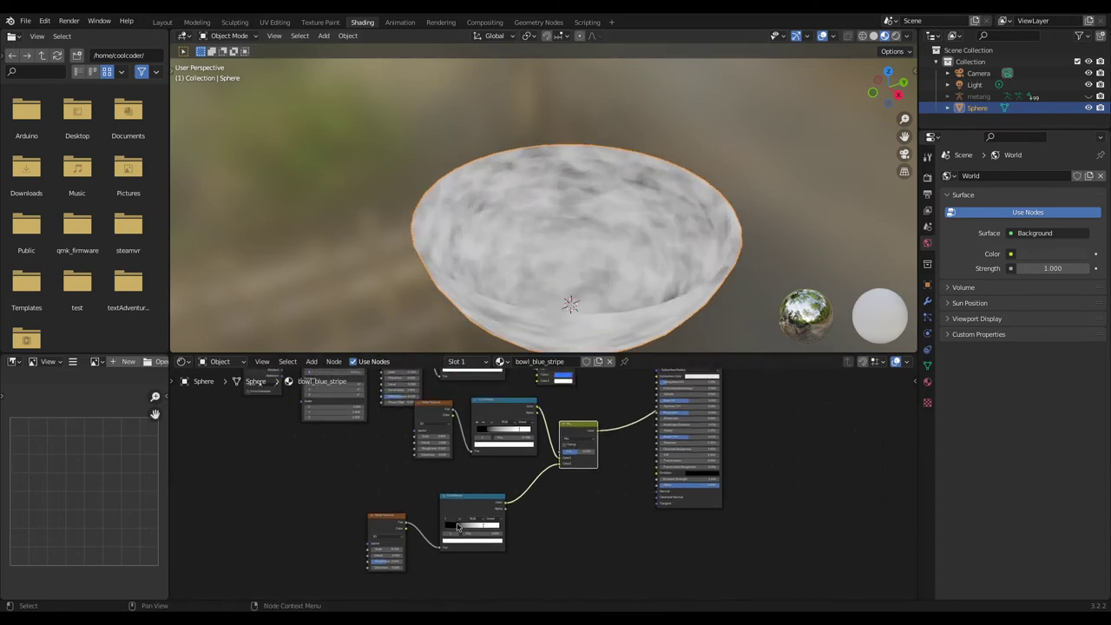
scroll(457, 529, "up", 4)
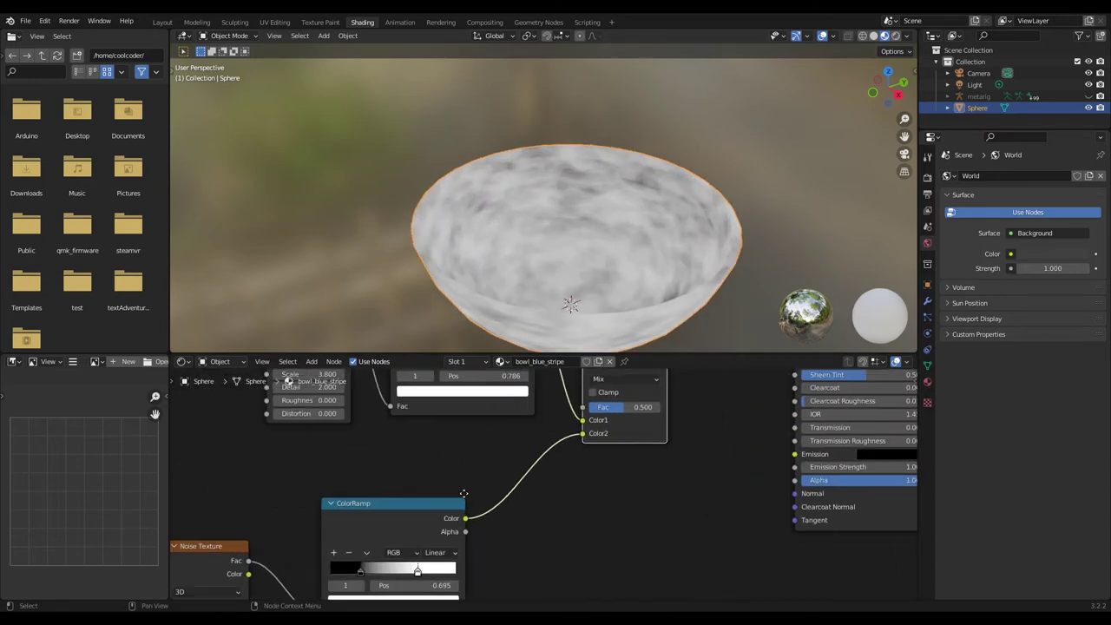
mouse_move(445, 467)
left_mouse_down()
mouse_move(496, 466)
mouse_move(450, 468)
left_mouse_up()
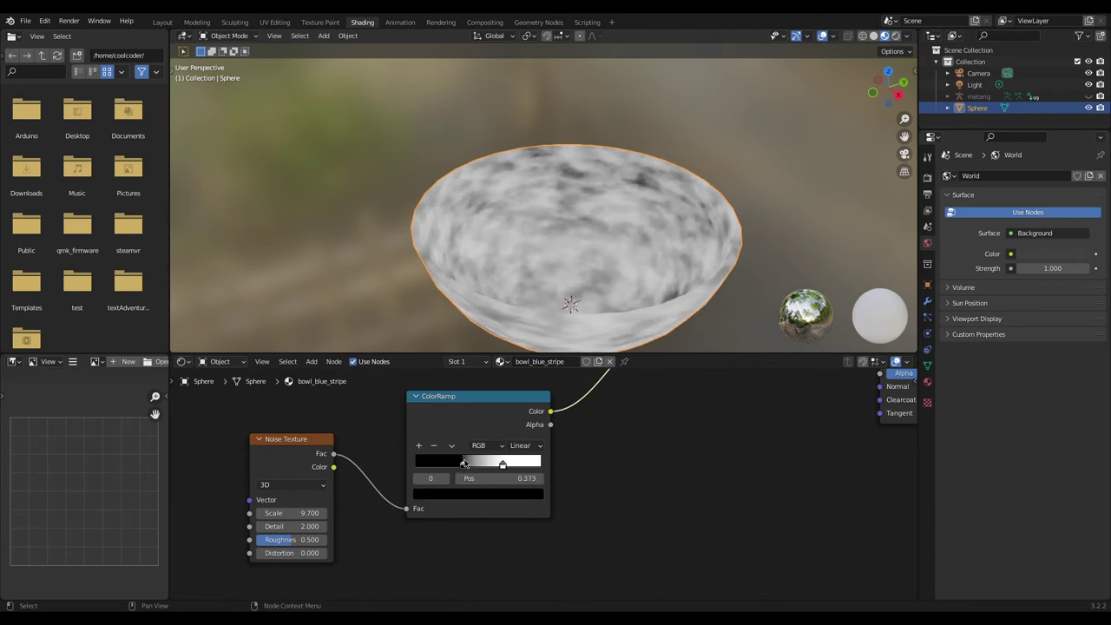
Tighten the upper noise ColorRamp by setting its white stop to 0.682 and its black stop to 0.250
left_click_drag(465, 463, 532, 453)
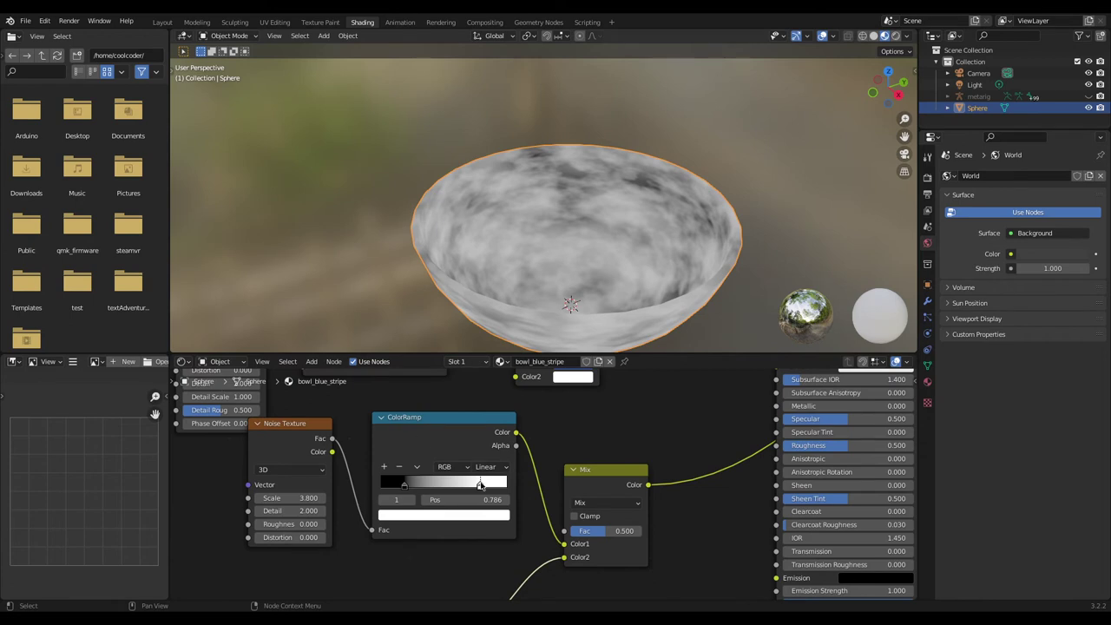
mouse_move(479, 486)
left_mouse_down()
mouse_move(459, 484)
mouse_move(482, 484)
mouse_move(492, 468)
mouse_move(465, 469)
left_mouse_up()
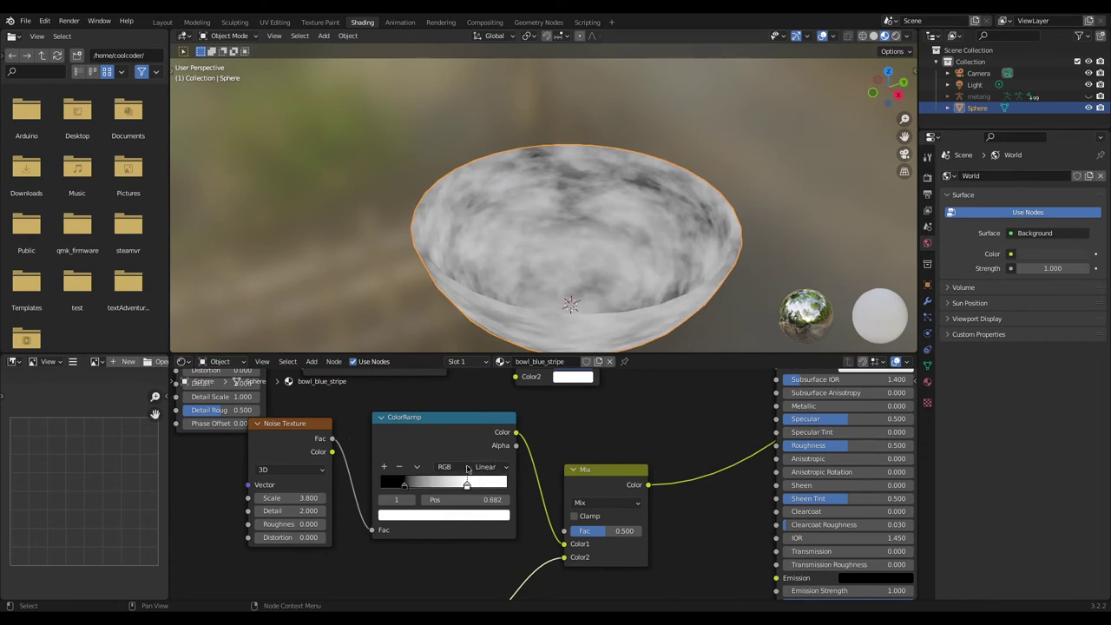
left_click_drag(403, 487, 413, 483)
Preview the full Principled BSDF material instead of the noise mix and examine the bowl's side and interior
middle_click_drag(580, 181, 556, 130)
middle_click_drag(741, 432, 477, 424)
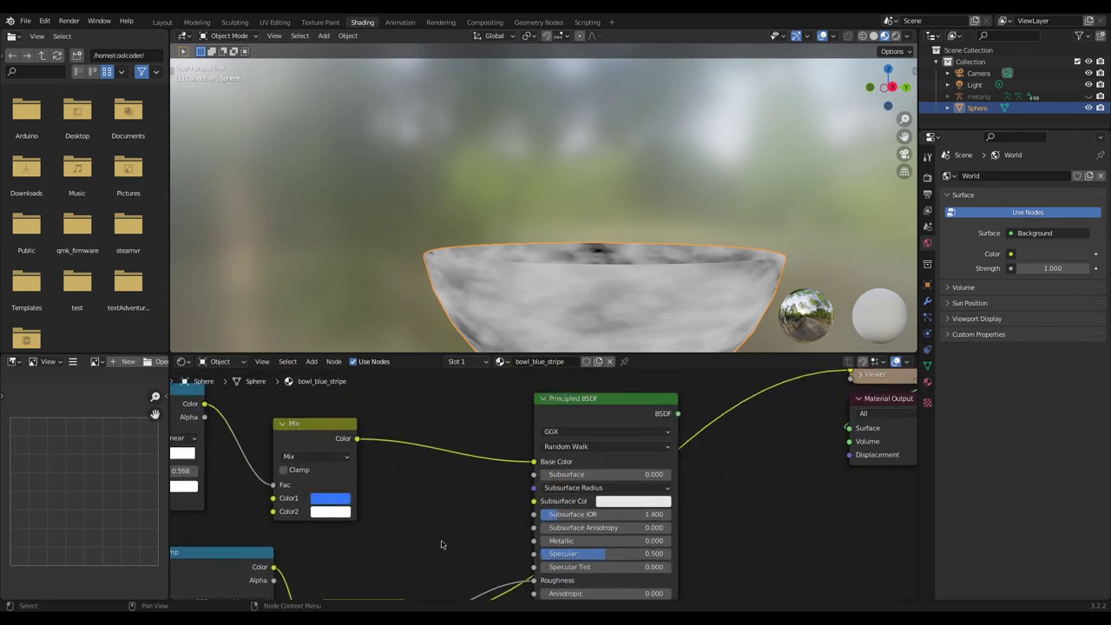
left_click(638, 412, "ctrl+shift")
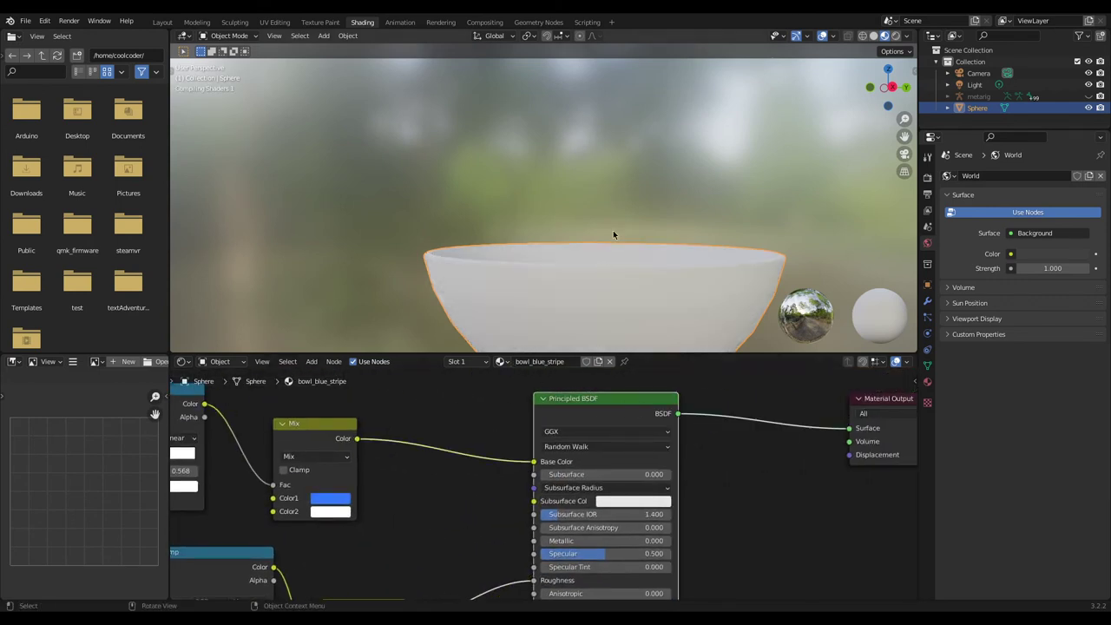
middle_click_drag(610, 210, 521, 348)
middle_click_drag(422, 564, 564, 624)
left_click_drag(490, 455, 464, 456)
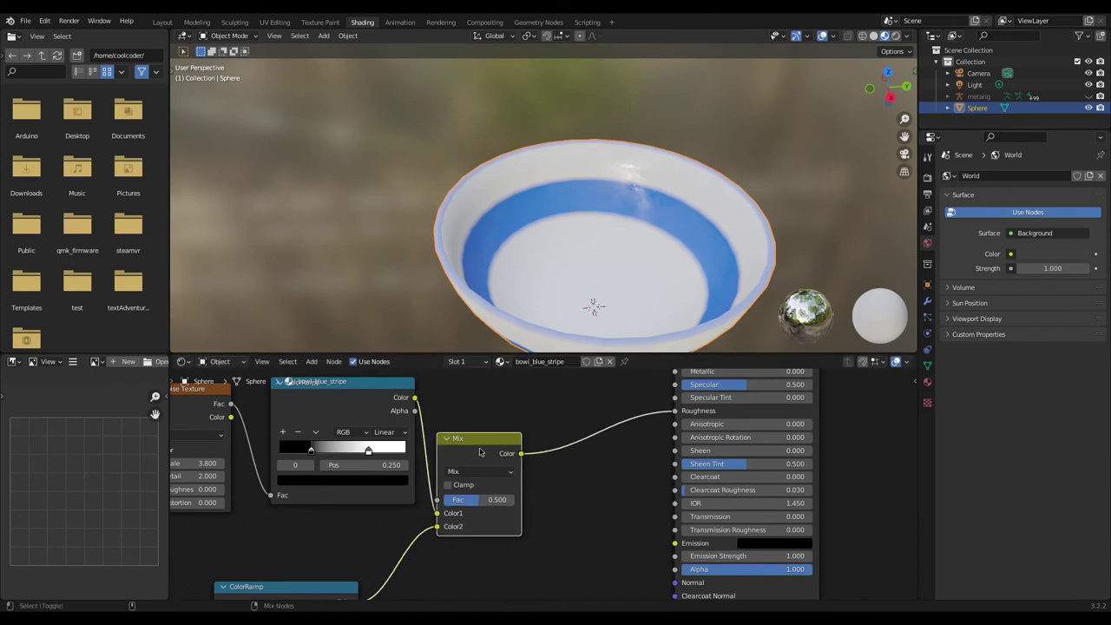
Preview the noise Mix node on the bowl and insert a ColorRamp on the link between it and Roughness
left_click(480, 452, "ctrl+shift")
key("shift+a")
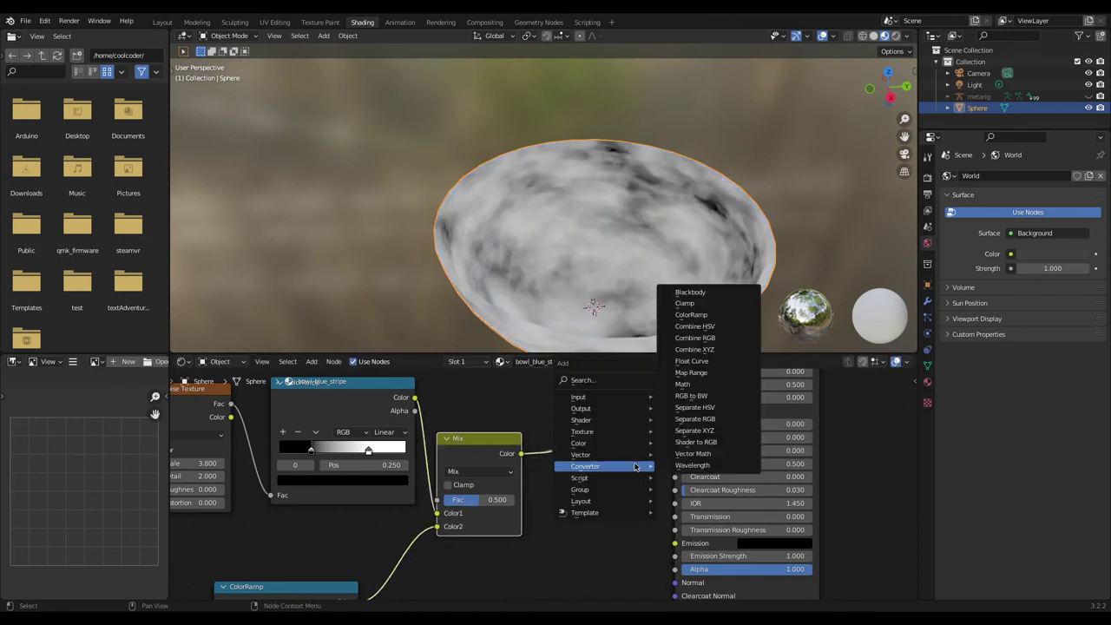
mouse_move(647, 467)
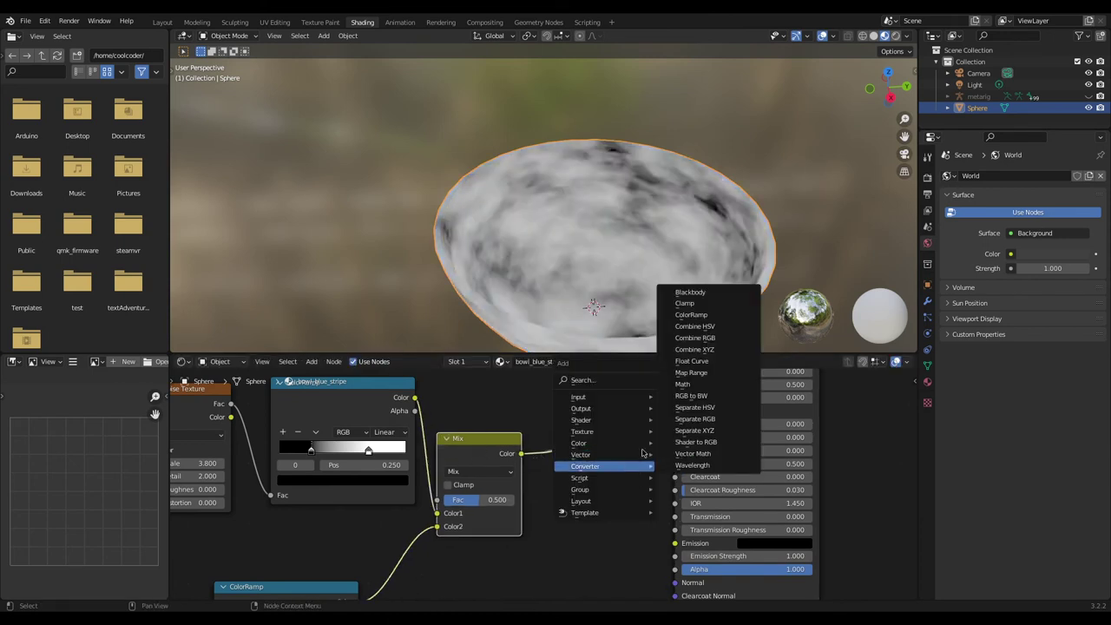
left_click(692, 315)
left_click_drag(580, 481, 615, 481)
Place the new ColorRamp right beside the noise Mix node and set its black stop to 0.164
left_click_drag(620, 432, 573, 494)
middle_click_drag(588, 456, 460, 597)
left_click_drag(620, 429, 744, 383)
middle_click_drag(526, 528, 509, 413)
left_click_drag(519, 554, 653, 432)
middle_click_drag(525, 474, 563, 411)
middle_click_drag(493, 522, 545, 482)
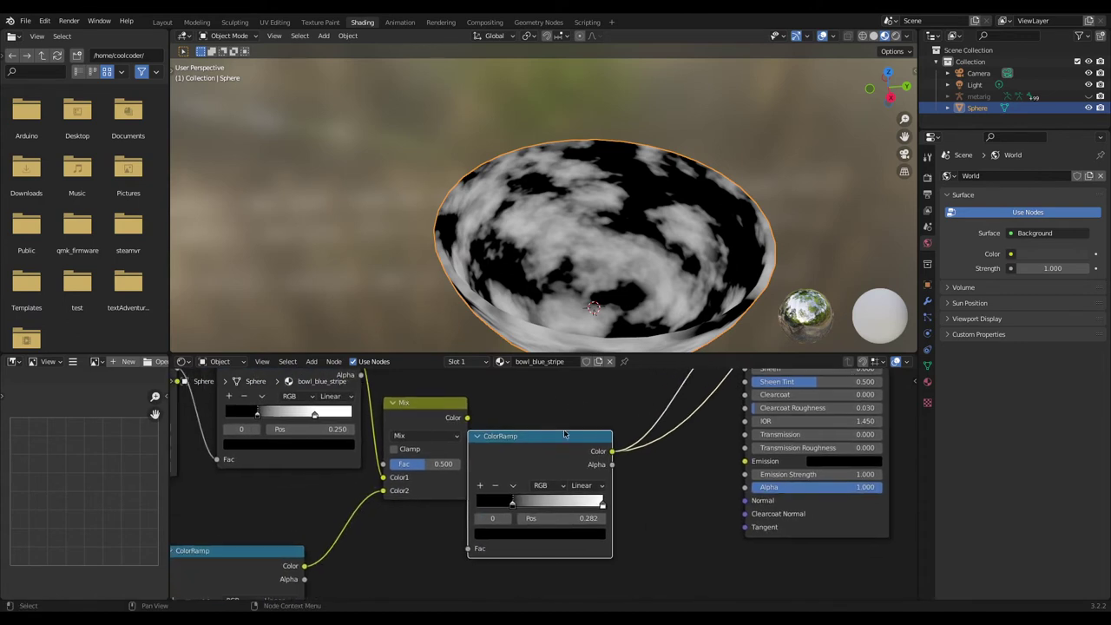
left_click_drag(516, 510, 498, 511)
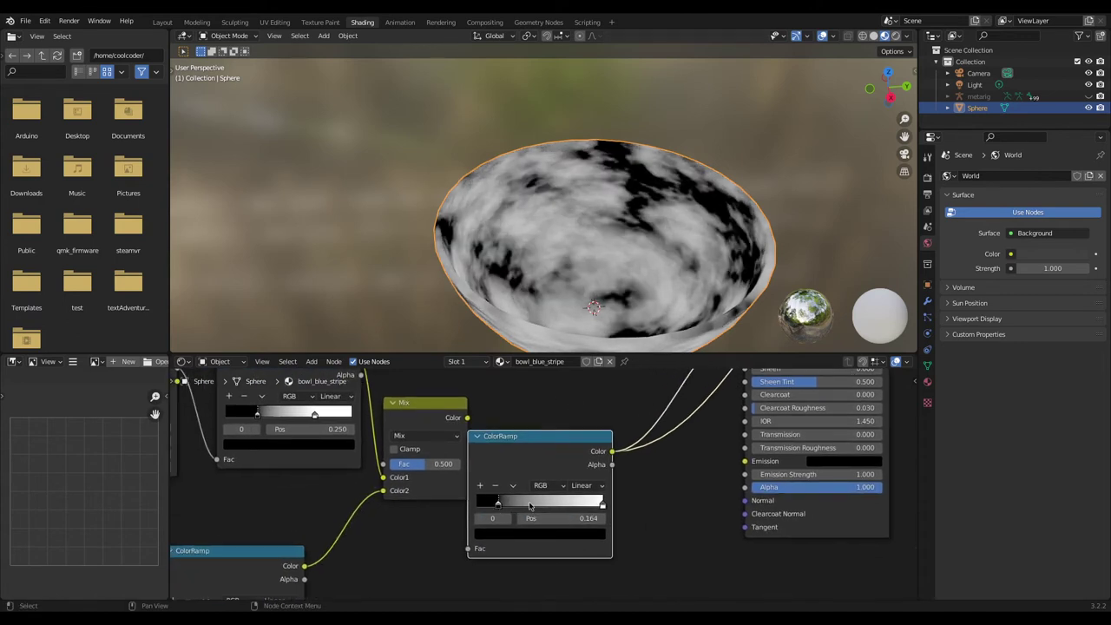
left_click_drag(601, 511, 600, 506)
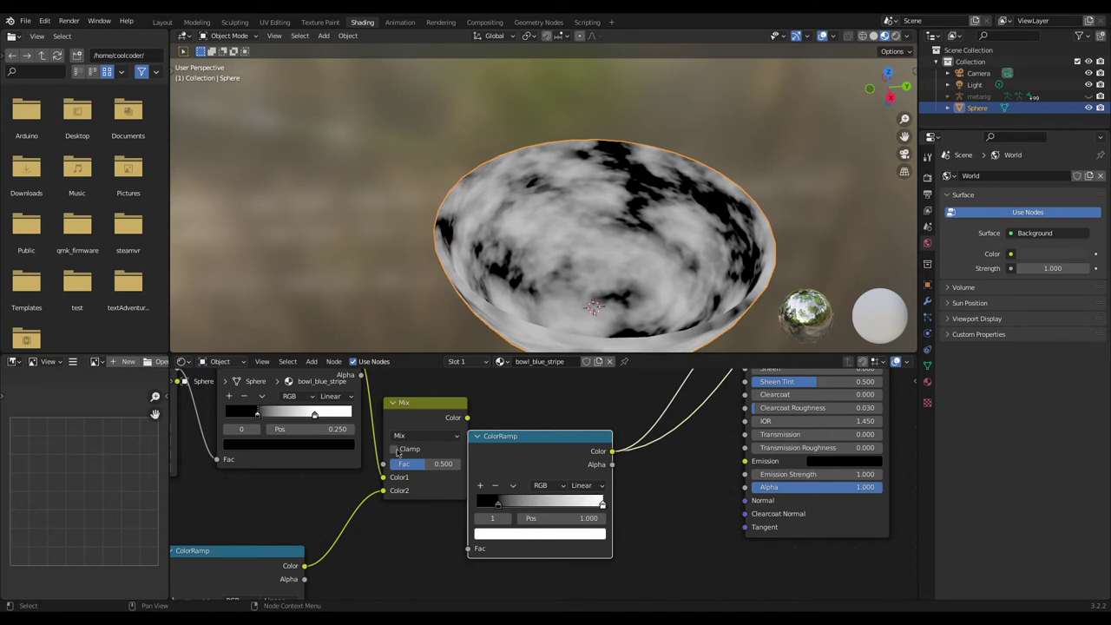
Set the upper noise ColorRamp's white stop to 0.886 and preview the full Principled BSDF material on the bowl
left_click_drag(316, 417, 340, 418)
middle_click_drag(320, 489, 416, 491)
middle_click_drag(622, 454, 298, 477)
left_click(585, 409, "ctrl+shift")
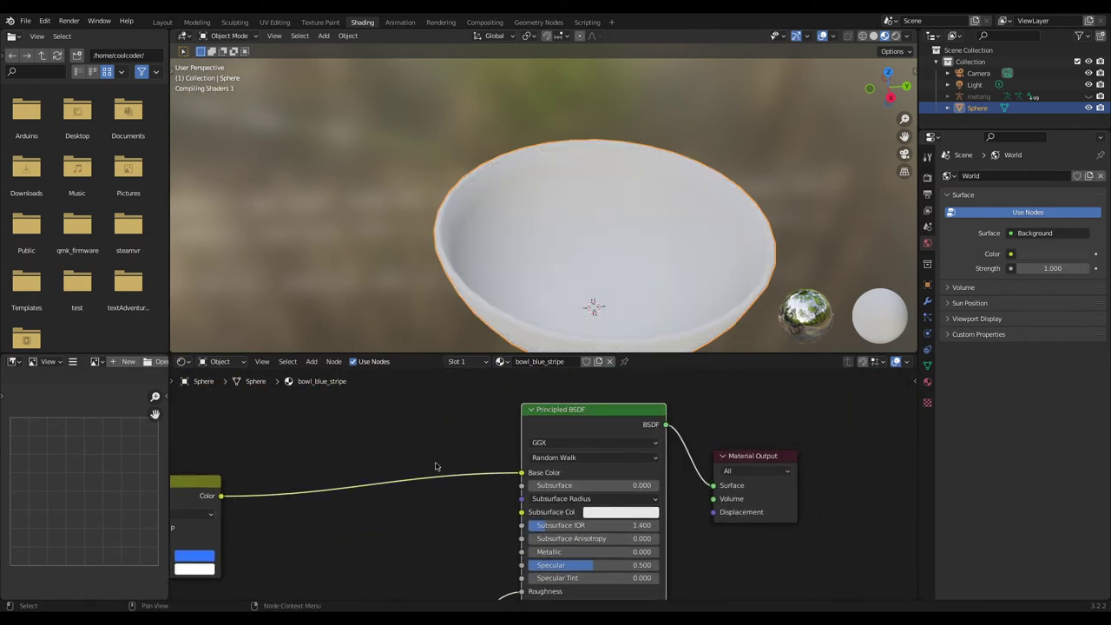
middle_click_drag(565, 251, 445, 253)
middle_click_drag(400, 508, 574, 588)
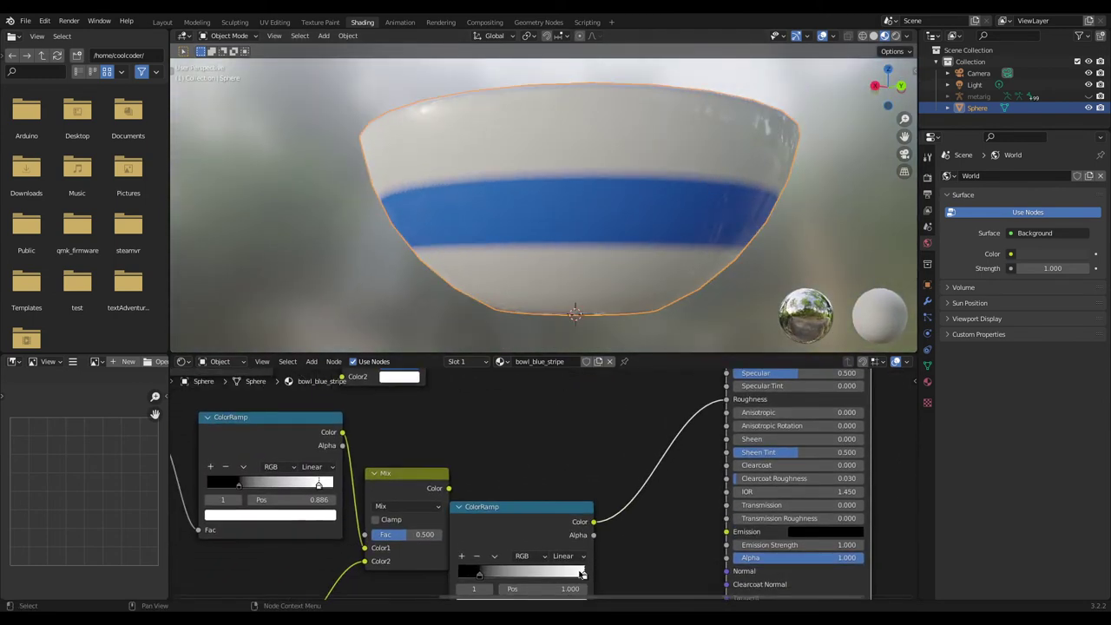
Move the white stop of the ColorRamp feeding Roughness inward and save the file
left_click_drag(576, 576, 556, 595)
middle_click_drag(640, 310, 607, 323)
scroll(607, 323, "down", 3)
middle_click_drag(555, 268, 615, 291)
key("ctrl+s")
Duplicate the bowl_blue_stripe material and name the copy bowl_red_stripe
scroll(590, 473, "down", 6)
middle_click_drag(542, 520, 678, 460)
scroll(597, 503, "down", 3)
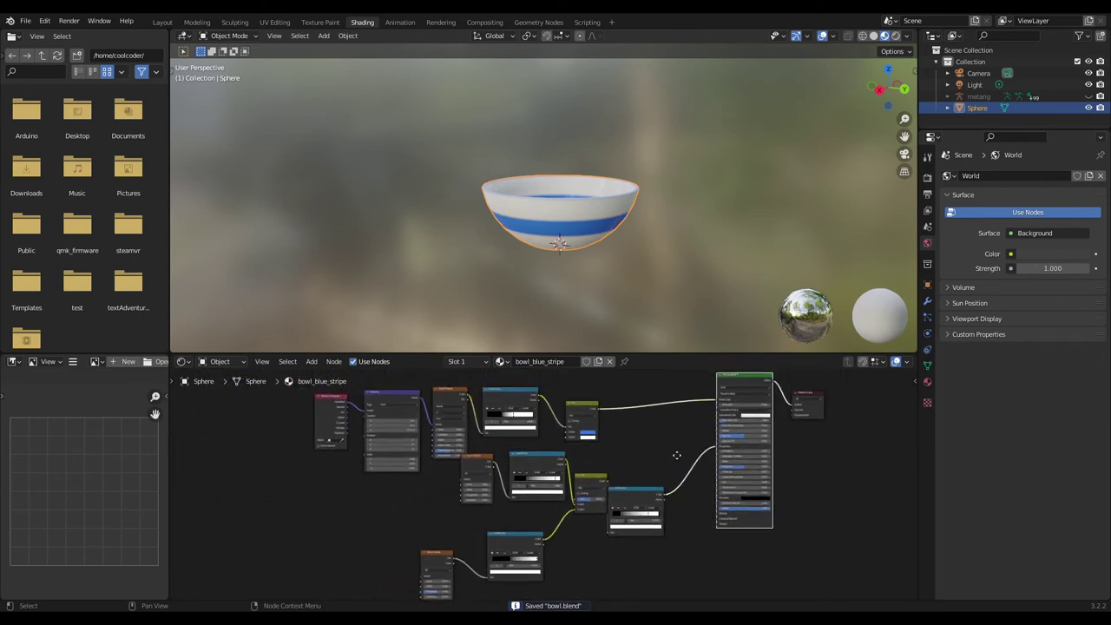
left_click(597, 363)
left_click(567, 363)
left_click(570, 363)
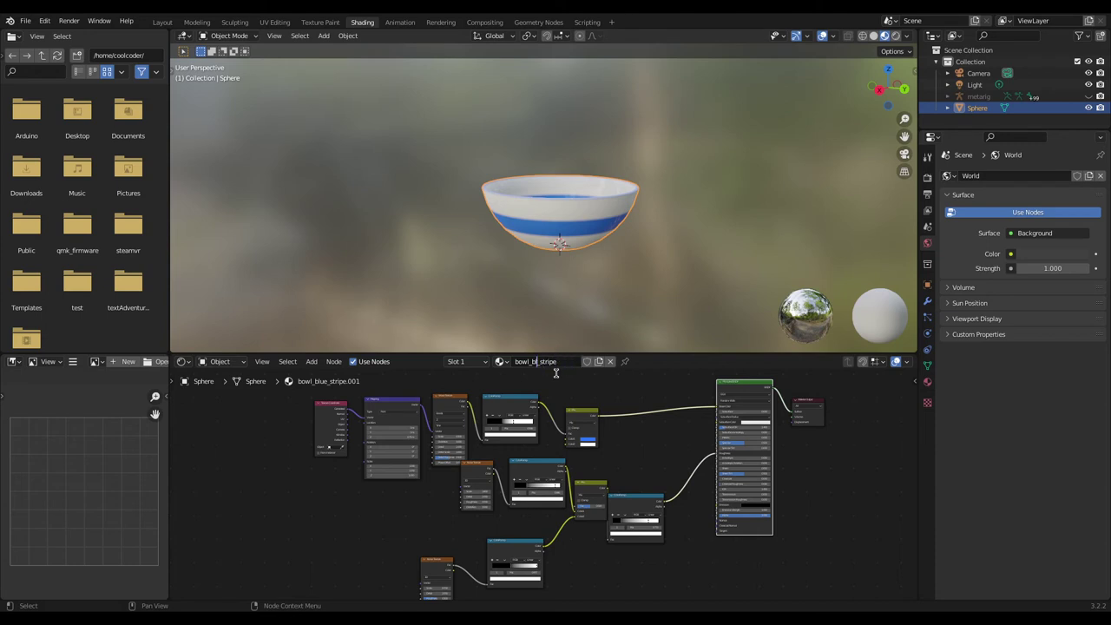
type("eed")
key("Return")
Change the stripe Mix node's Color1 to red with hue 0.004 and saturation 0.974, and save the file
scroll(551, 382, "up", 8)
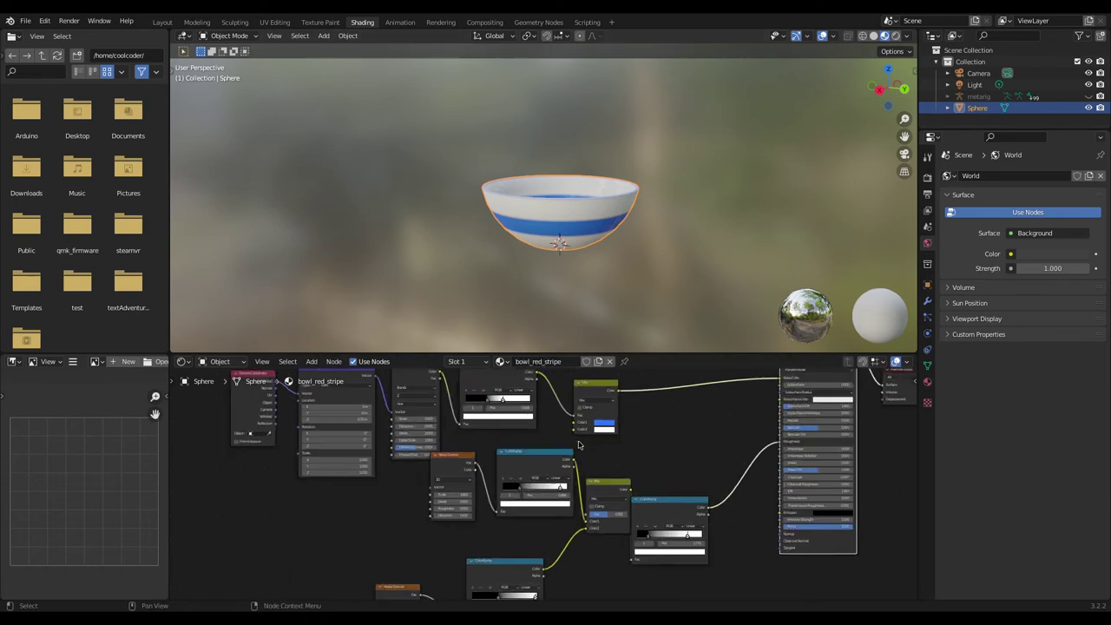
left_click(693, 452)
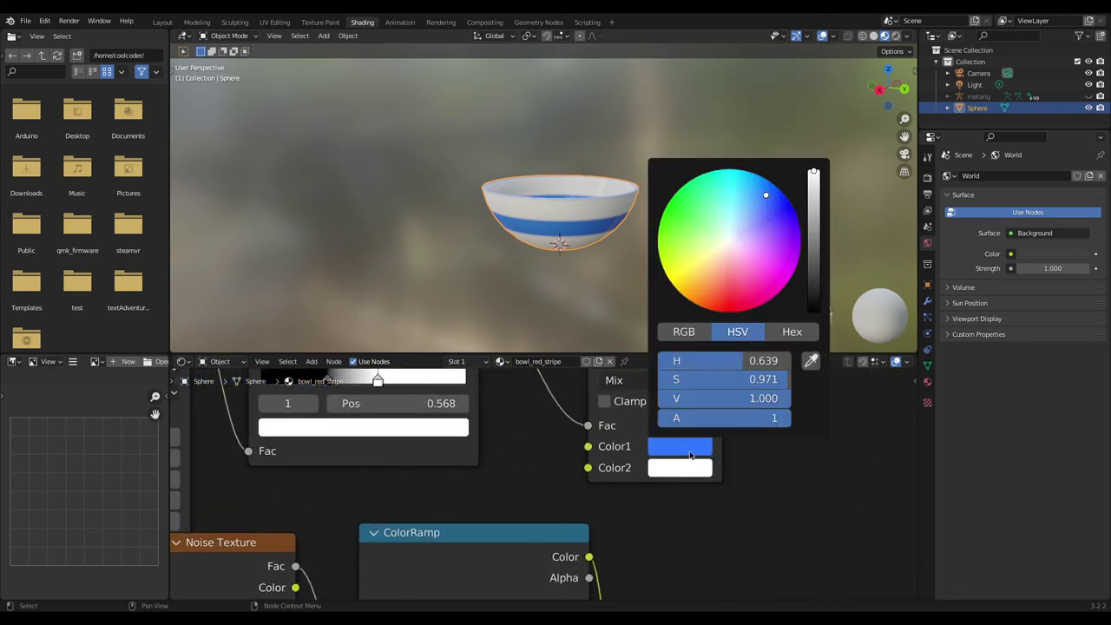
left_click_drag(768, 267, 726, 300)
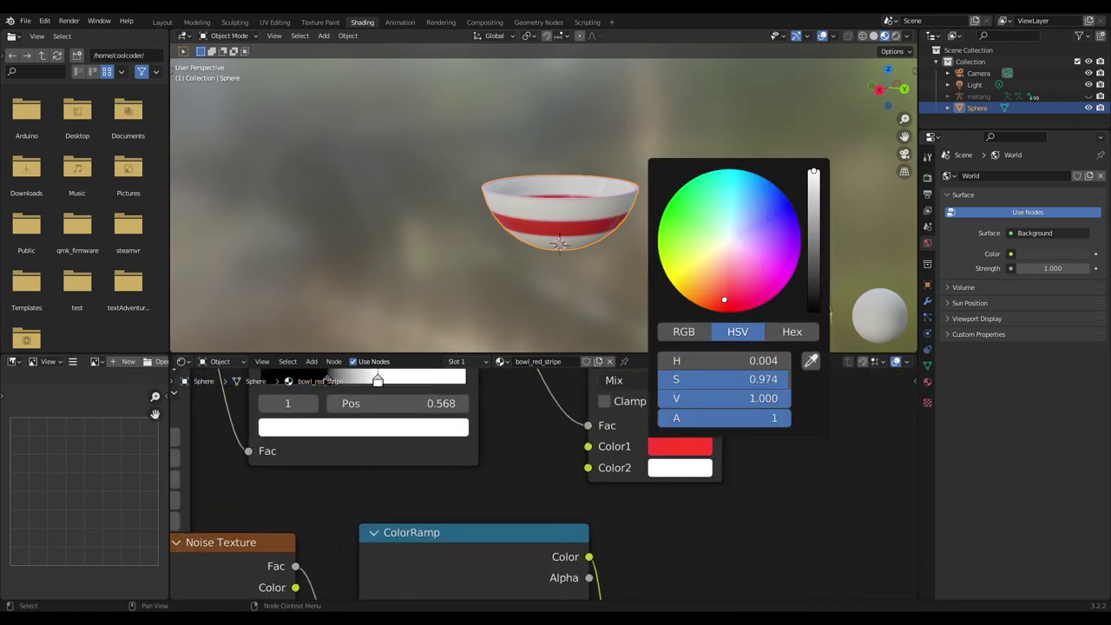
middle_click_drag(643, 256, 588, 240)
key("ctrl+s")
middle_click_drag(804, 501, 368, 357)
scroll(374, 343, "down", 2)
scroll(420, 419, "down", 9)
middle_click_drag(445, 448, 521, 370)
scroll(479, 442, "down", 2)
scroll(496, 425, "down", 1)
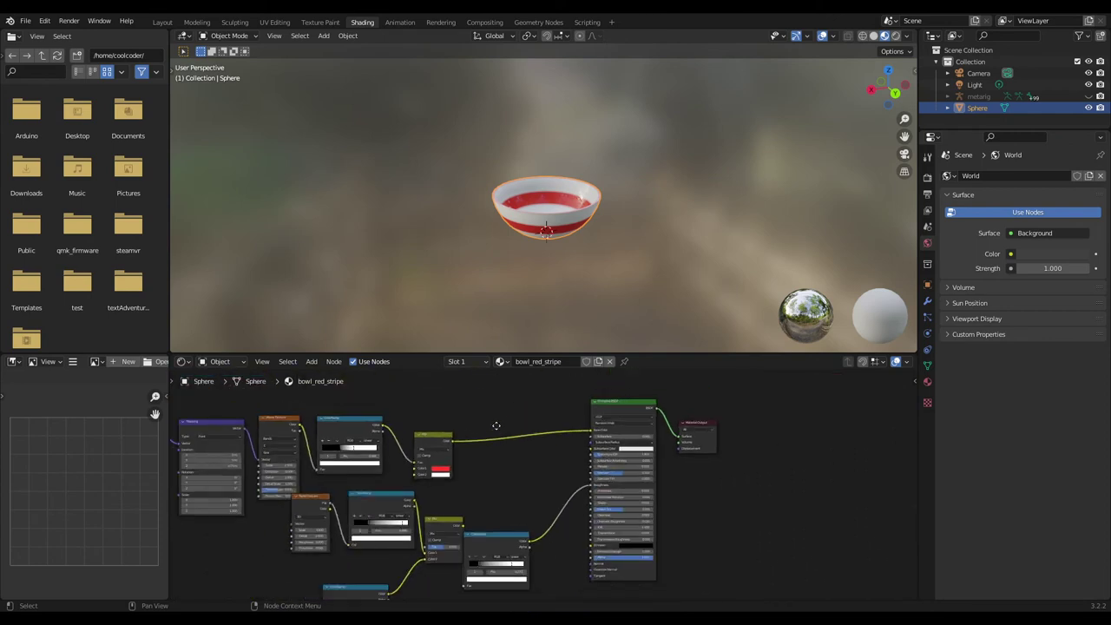
middle_click_drag(497, 426, 445, 463)
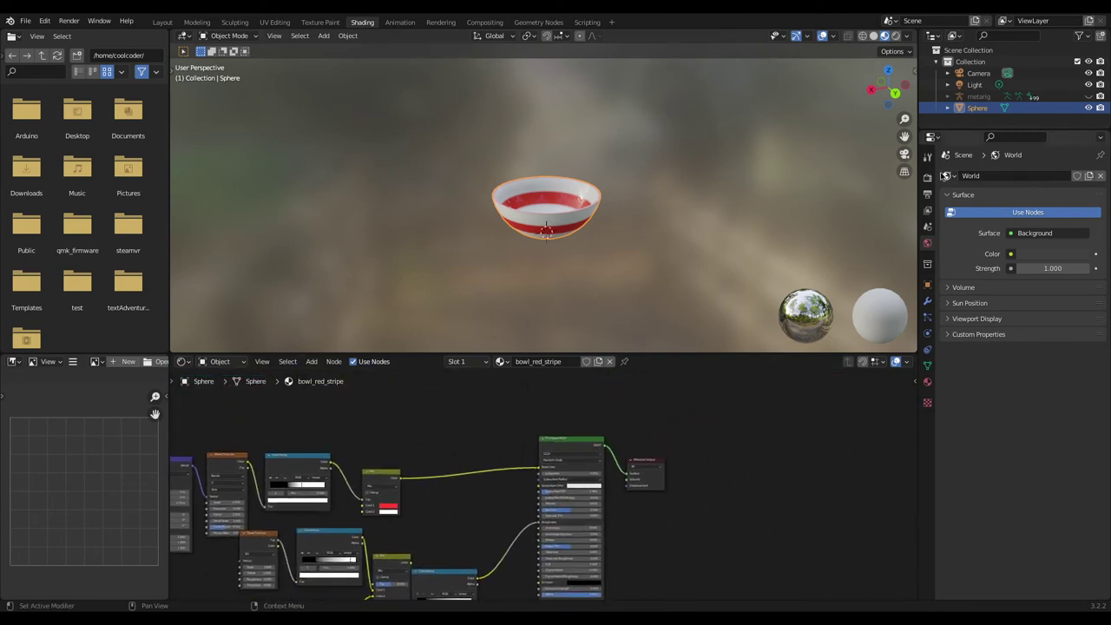
Show the render settings and add an unconnected Image Texture node beyond the Material Output
left_click(928, 178)
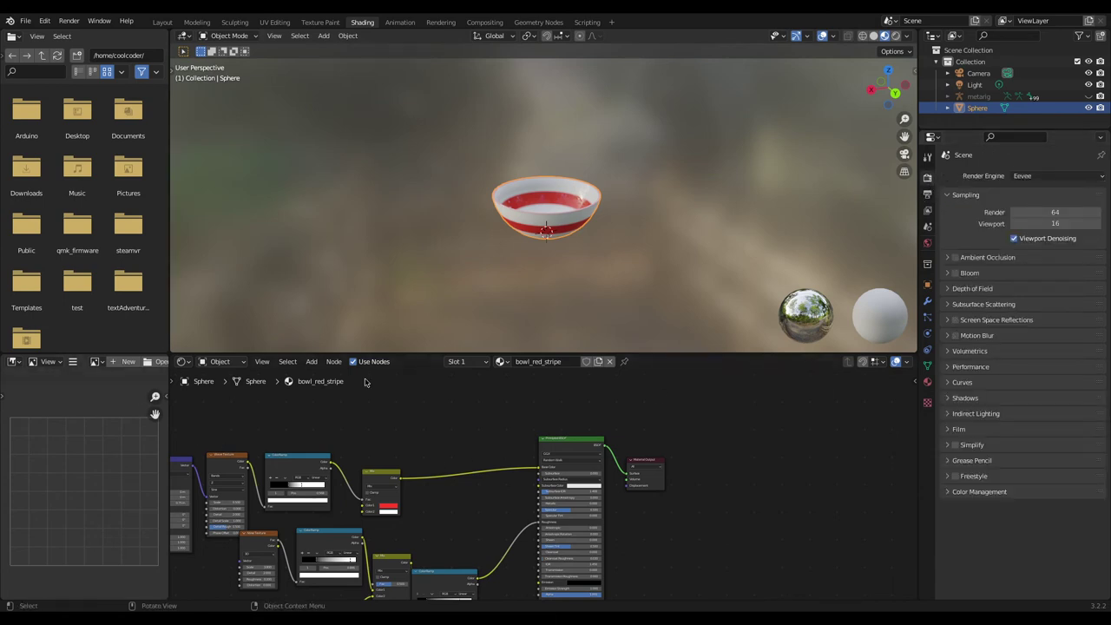
middle_click_drag(447, 452, 467, 382)
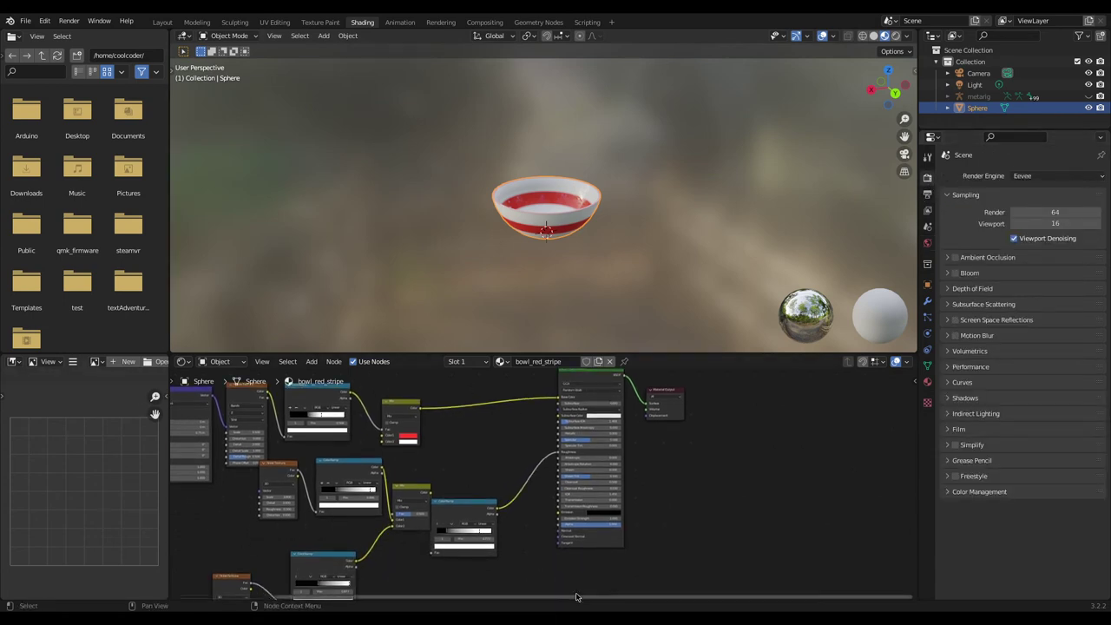
middle_click_drag(569, 588, 573, 541)
middle_click_drag(748, 408, 625, 480)
key("shift+a")
mouse_move(670, 473)
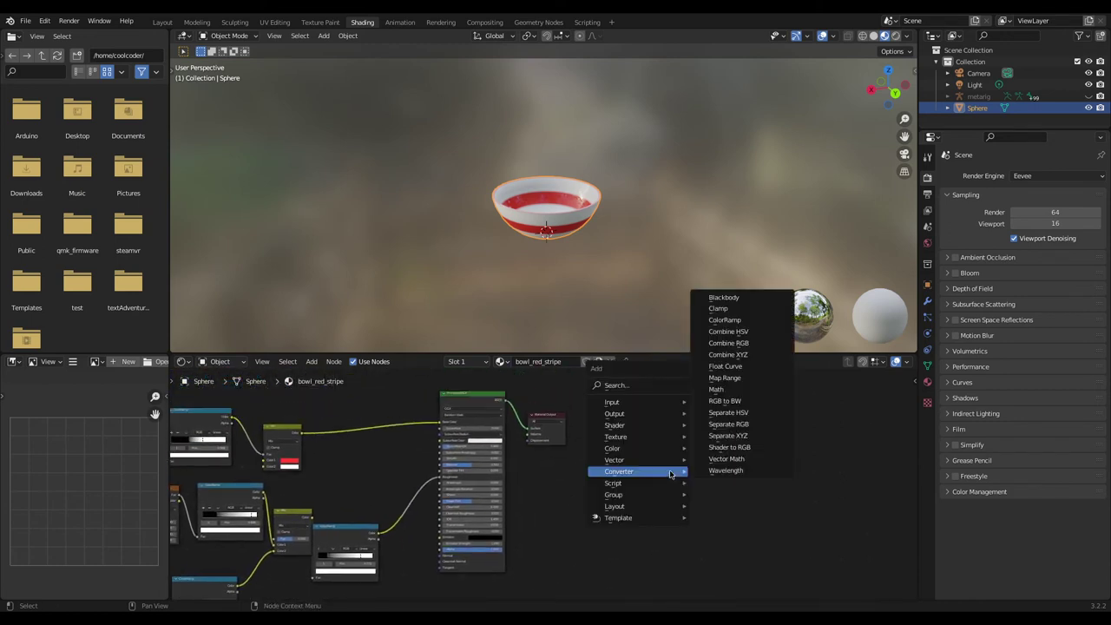
mouse_move(643, 447)
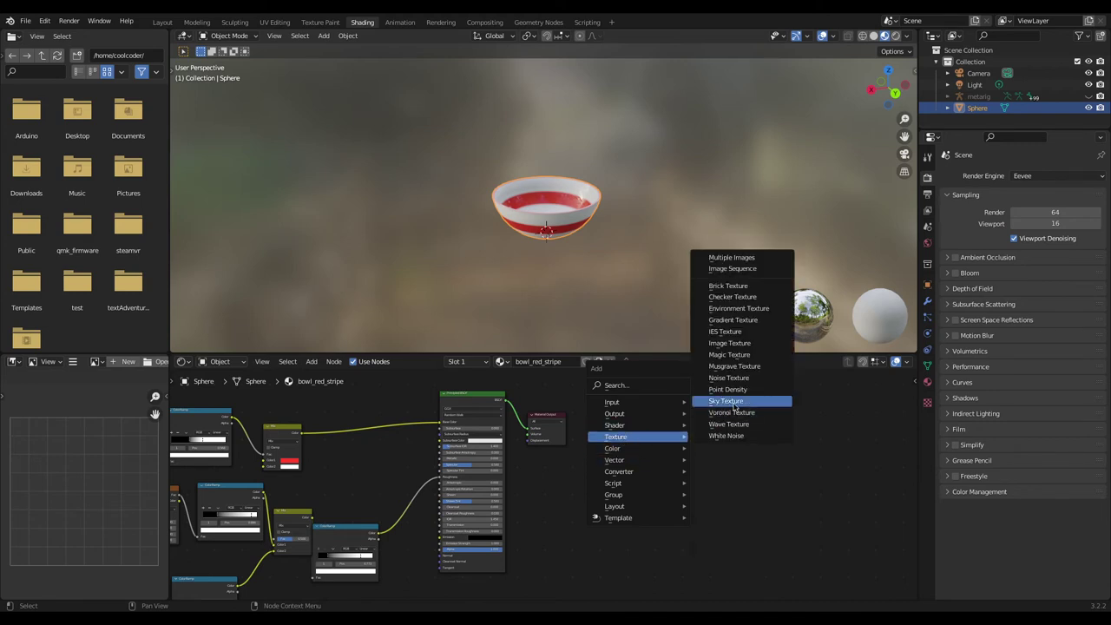
left_click(729, 343)
left_click(649, 419)
Create a 512 × 512 px image named bowl_red_stripe_diffuse in the Image Texture node and adjust the node's placement
scroll(655, 452, "up", 3)
left_click(690, 482)
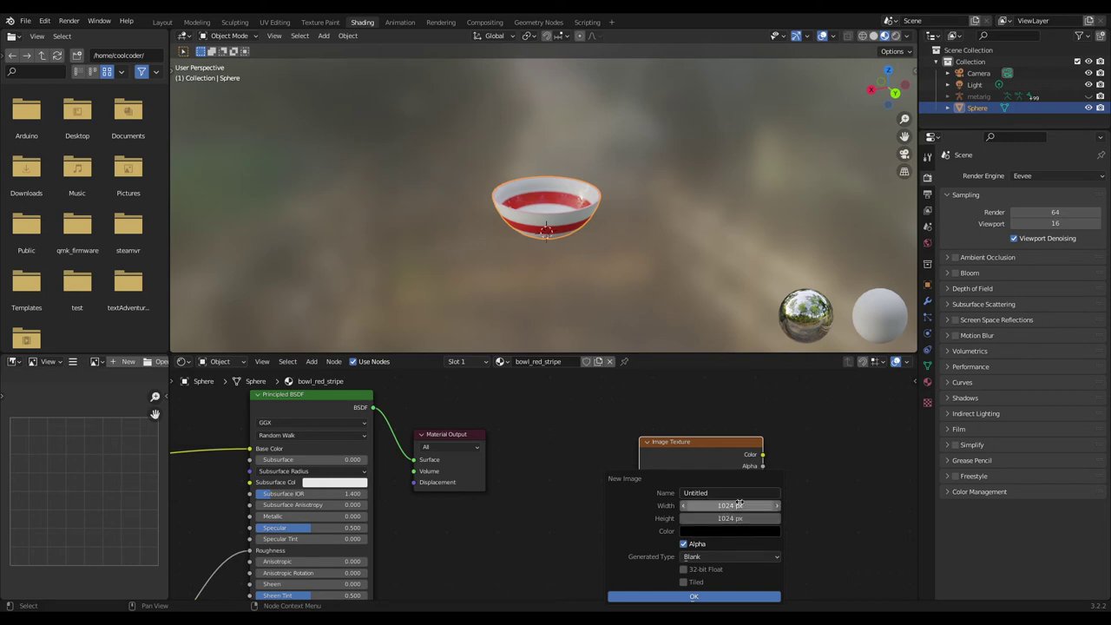
left_click(736, 503)
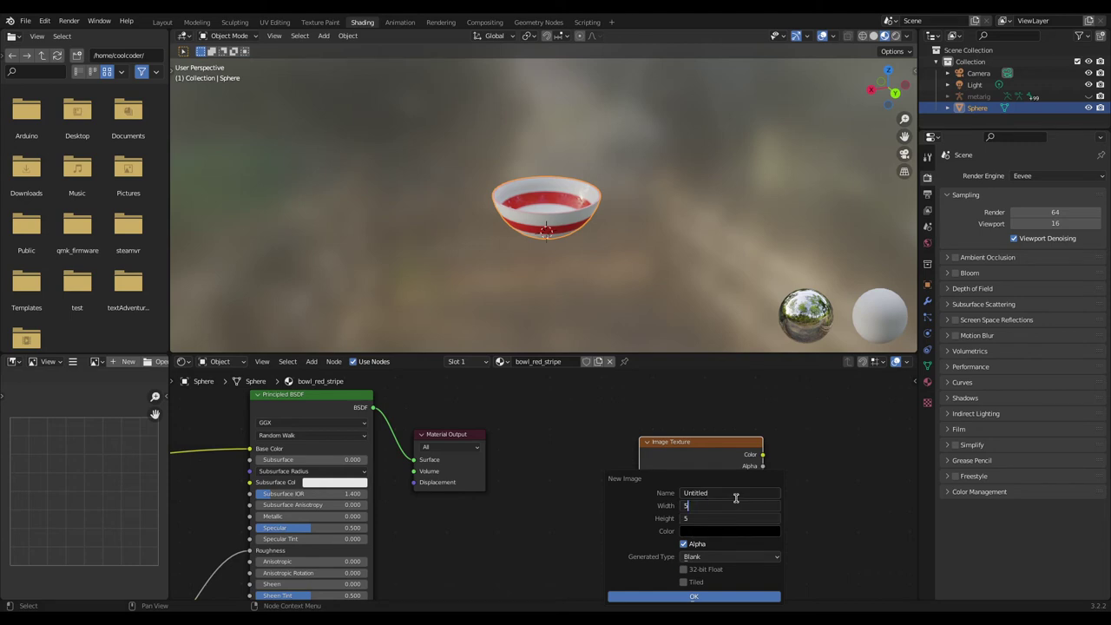
key("Return")
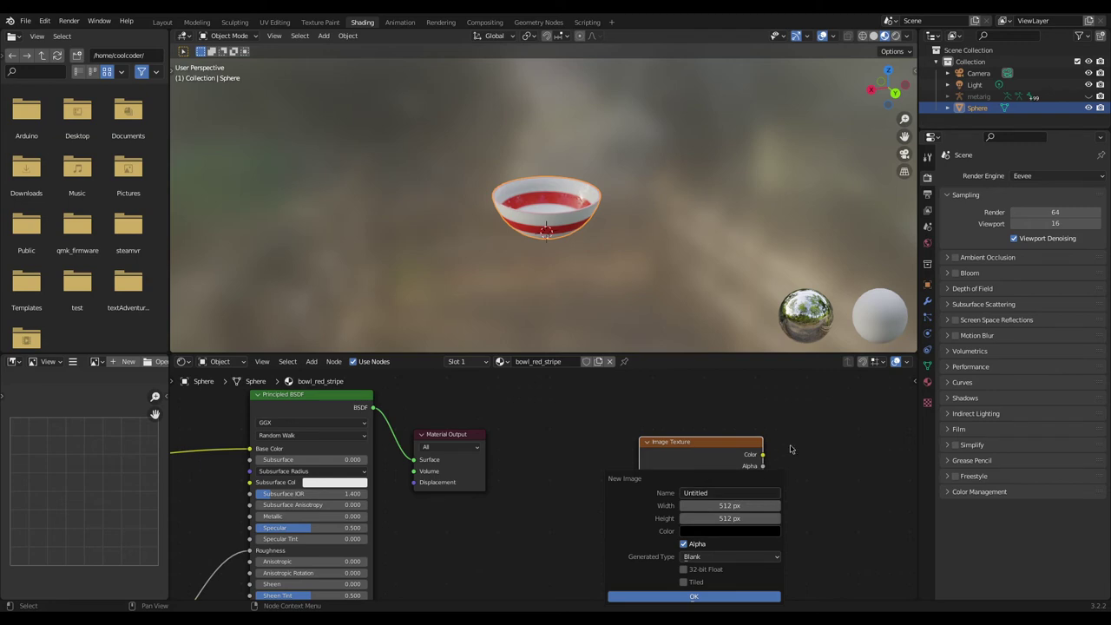
left_click(725, 493)
type("bowl_red_stripe_diffuse")
left_click(665, 598)
middle_click_drag(644, 454, 672, 447)
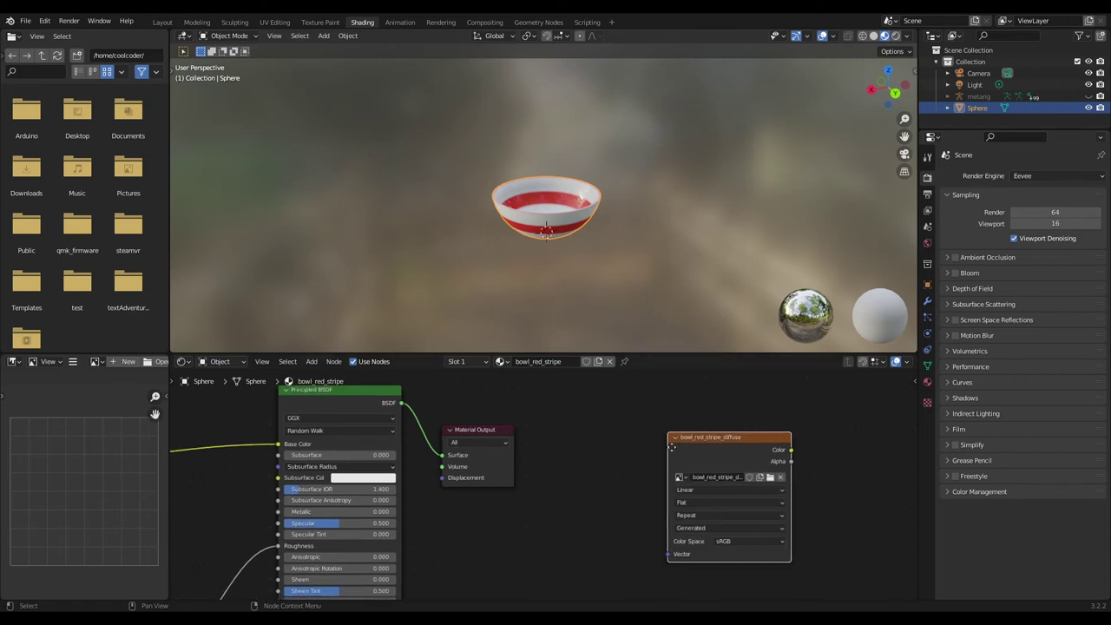
left_click_drag(693, 451, 664, 437)
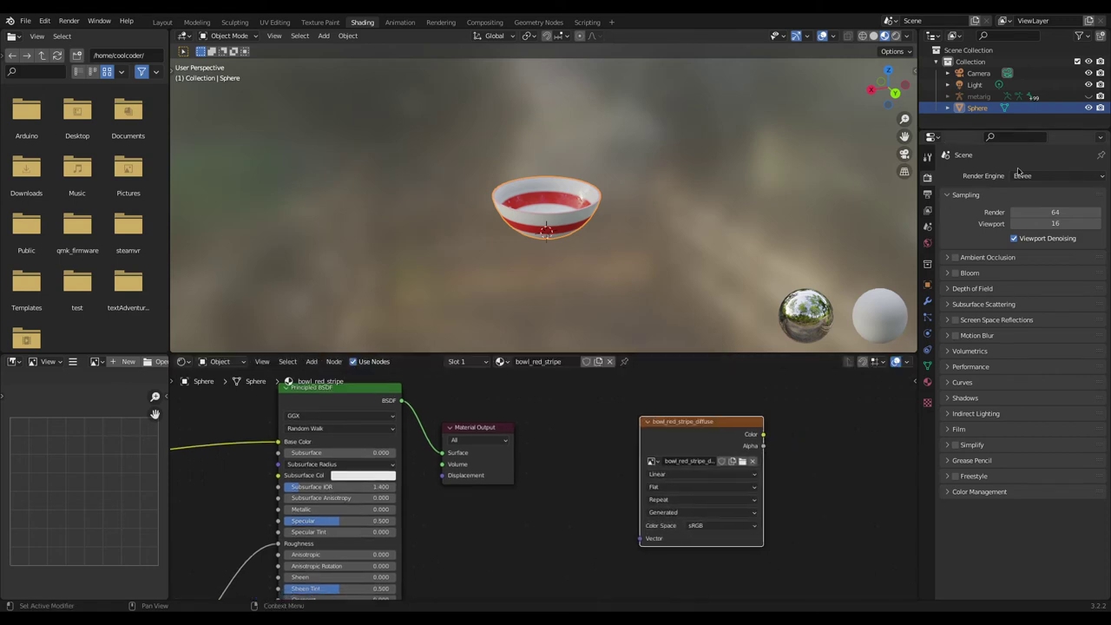
Switch the render engine to Cycles and set the bake type to Diffuse with only the Color contribution
left_click(1040, 176)
left_click(1022, 213)
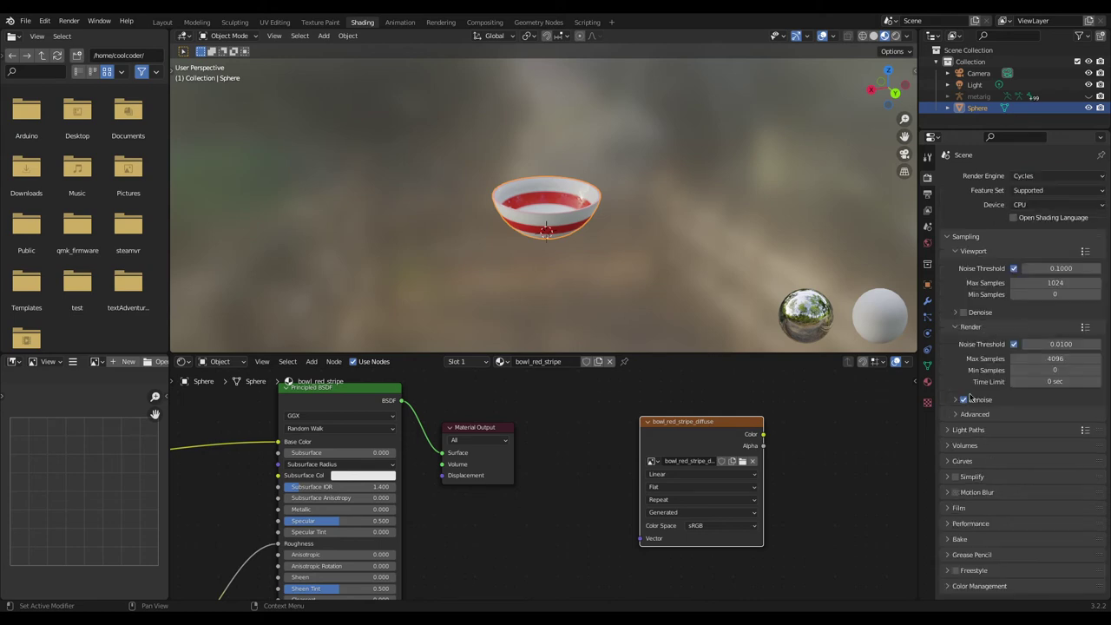
left_click(960, 539)
scroll(964, 521, "down", 6)
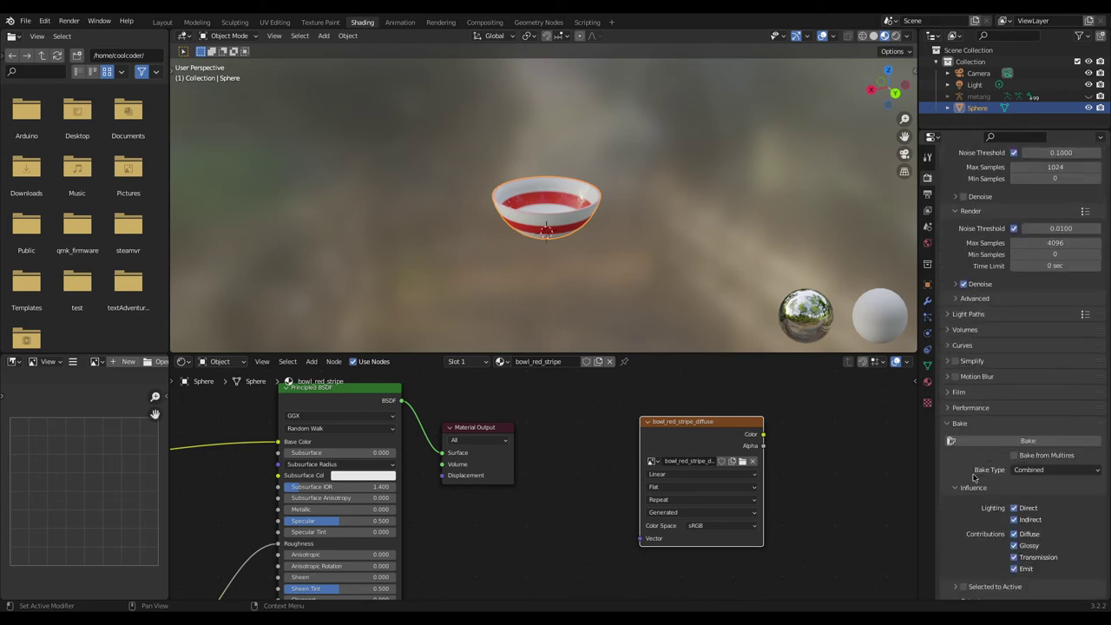
left_click(1044, 355)
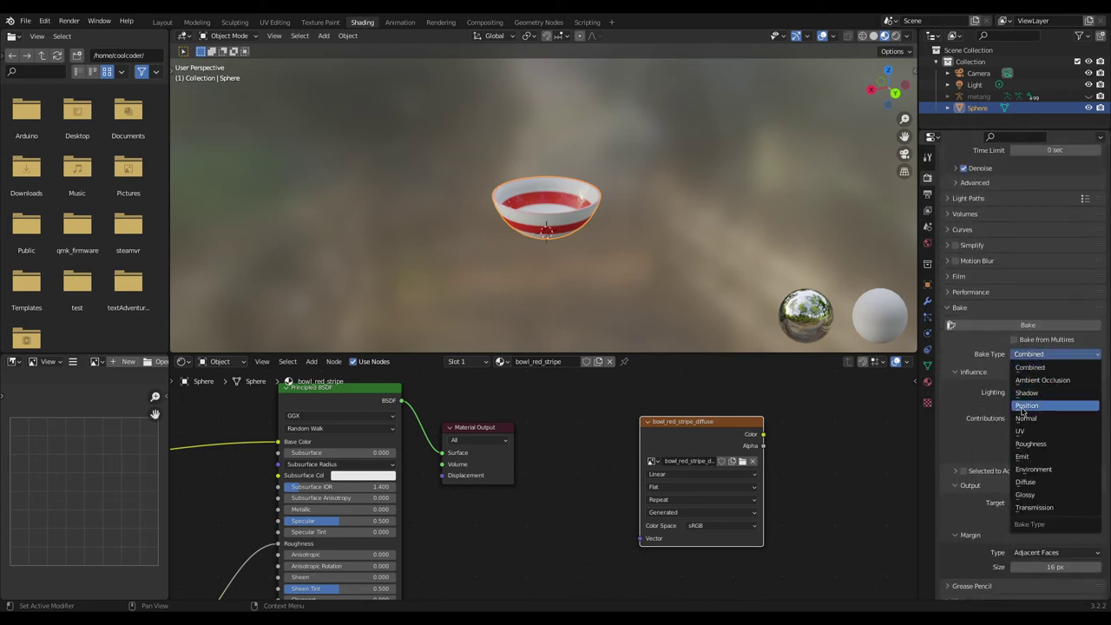
left_click(1027, 482)
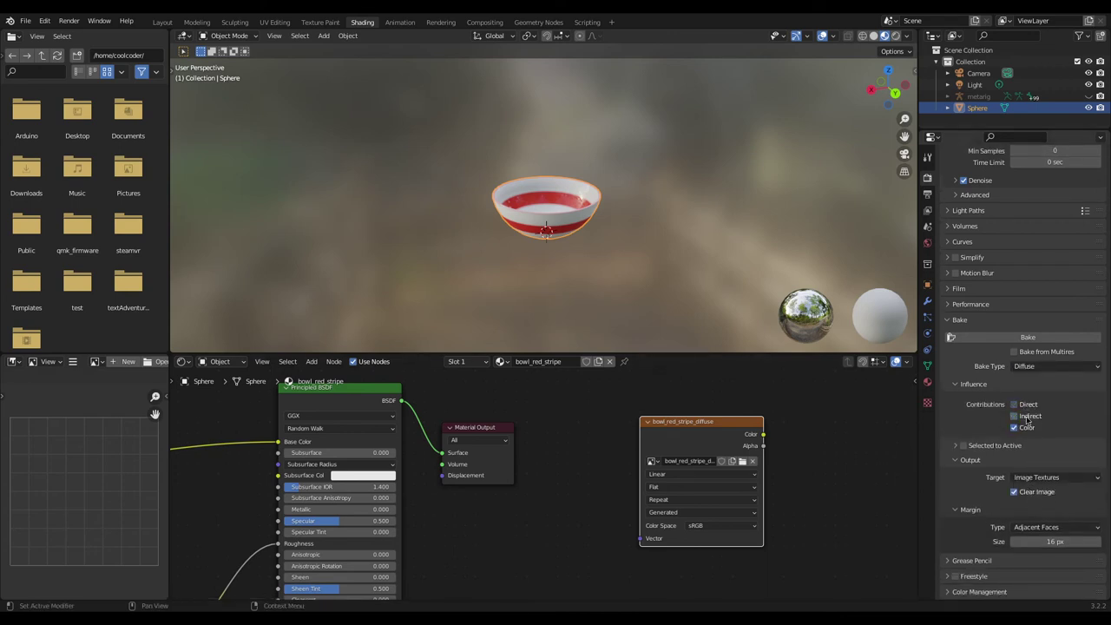
Display the bowl_red_stripe_diffuse image in the image editor, fitted fully in view
left_click(76, 363)
left_click(94, 363)
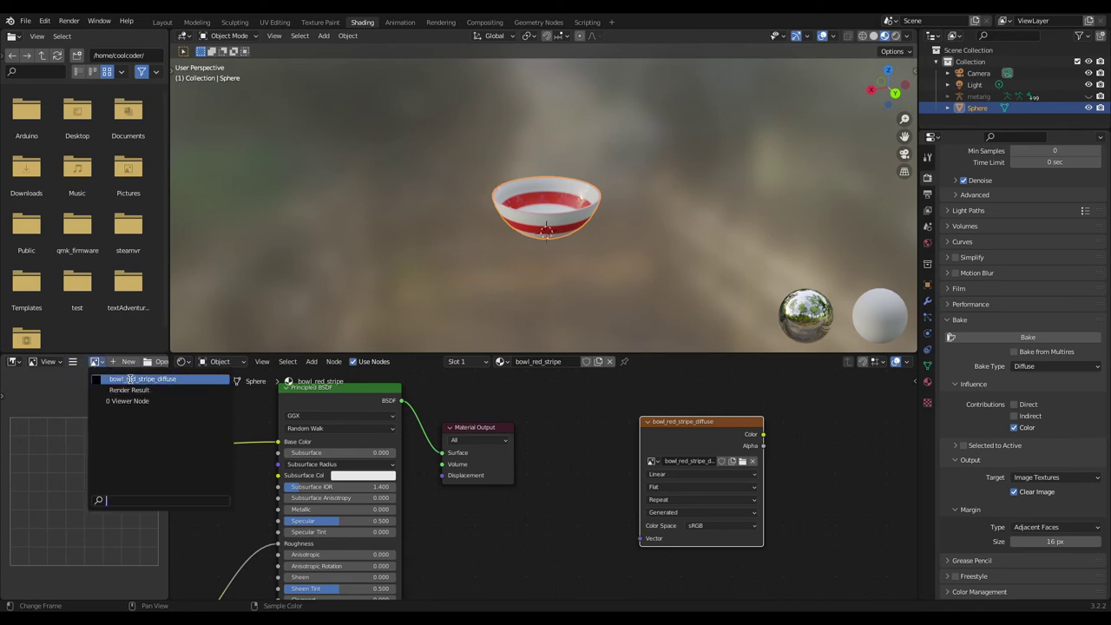
left_click(129, 379)
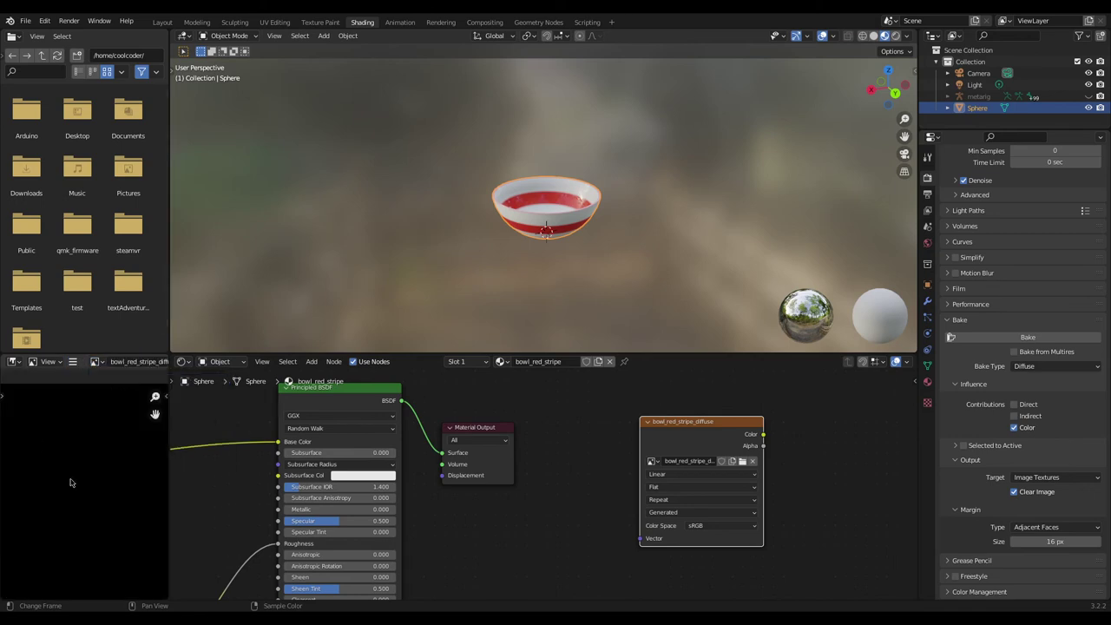
scroll(86, 485, "down", 1)
middle_click_drag(86, 485, 86, 470)
scroll(87, 470, "down", 1)
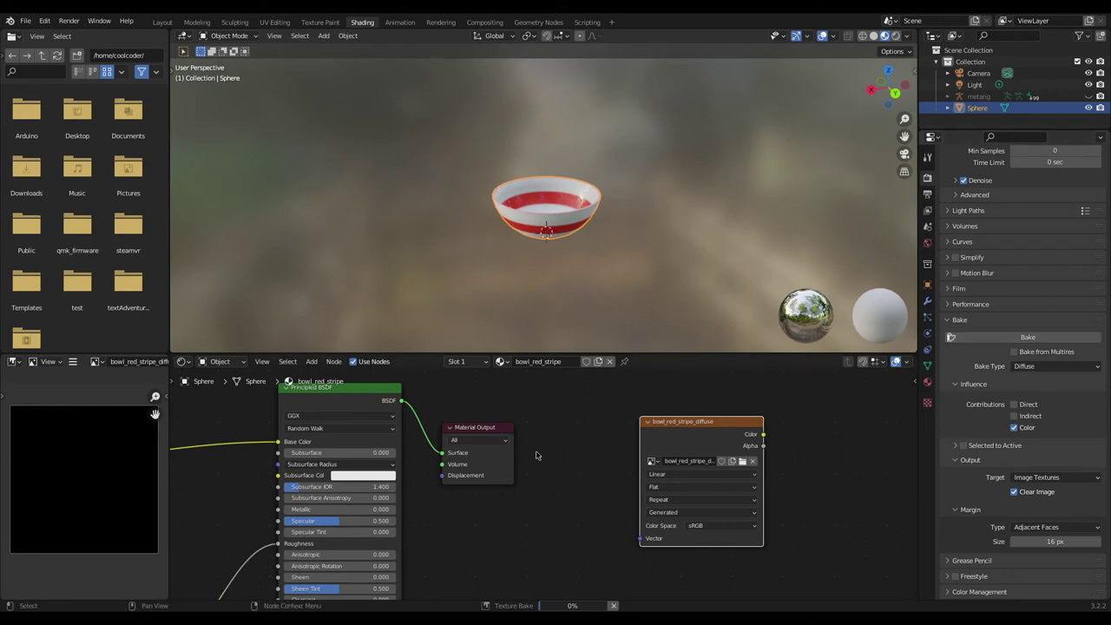
Cancel the running texture bake
left_click(613, 605)
Select the whole bowl mesh in Edit Mode and display its UV layout over the baked image in the UV Editor
key("Tab")
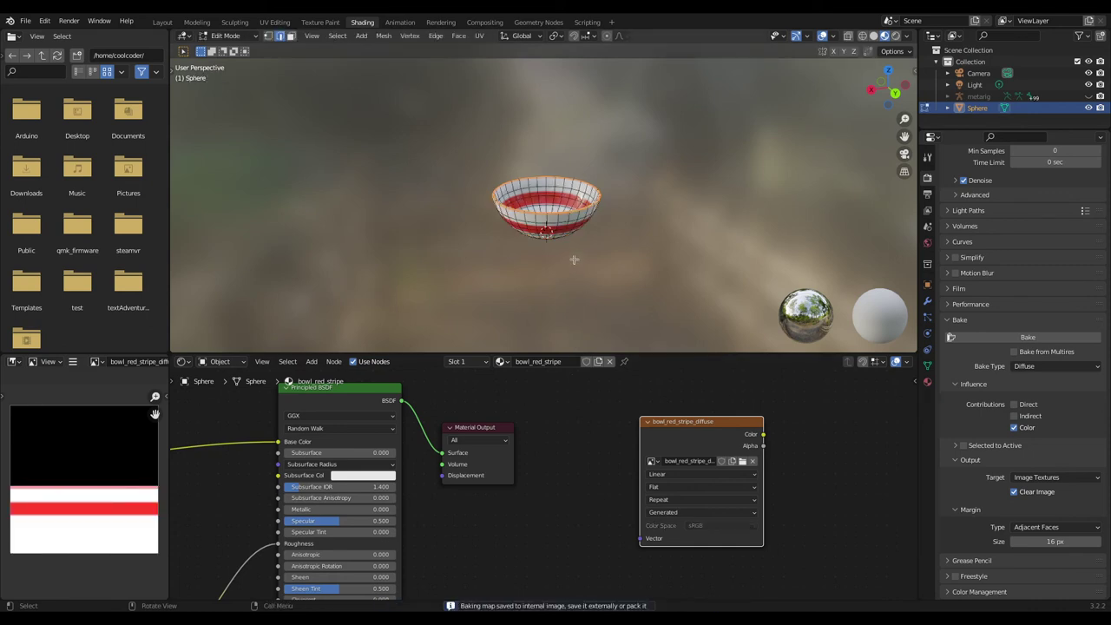
scroll(87, 518, "down", 5)
scroll(63, 504, "up", 5)
key("a")
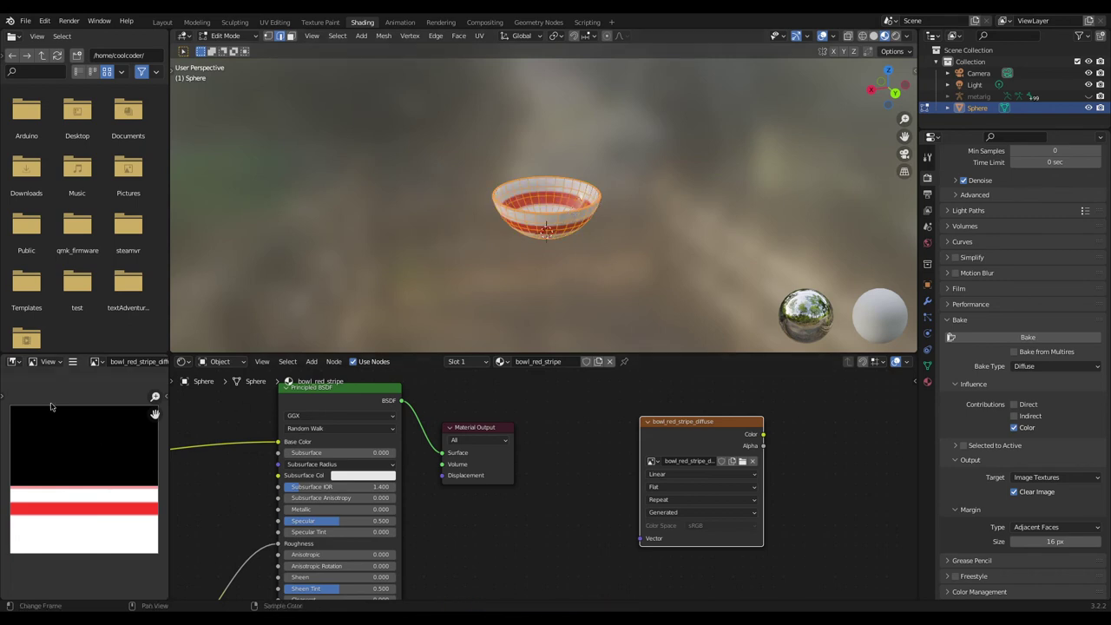
left_click(14, 361)
left_click(33, 421)
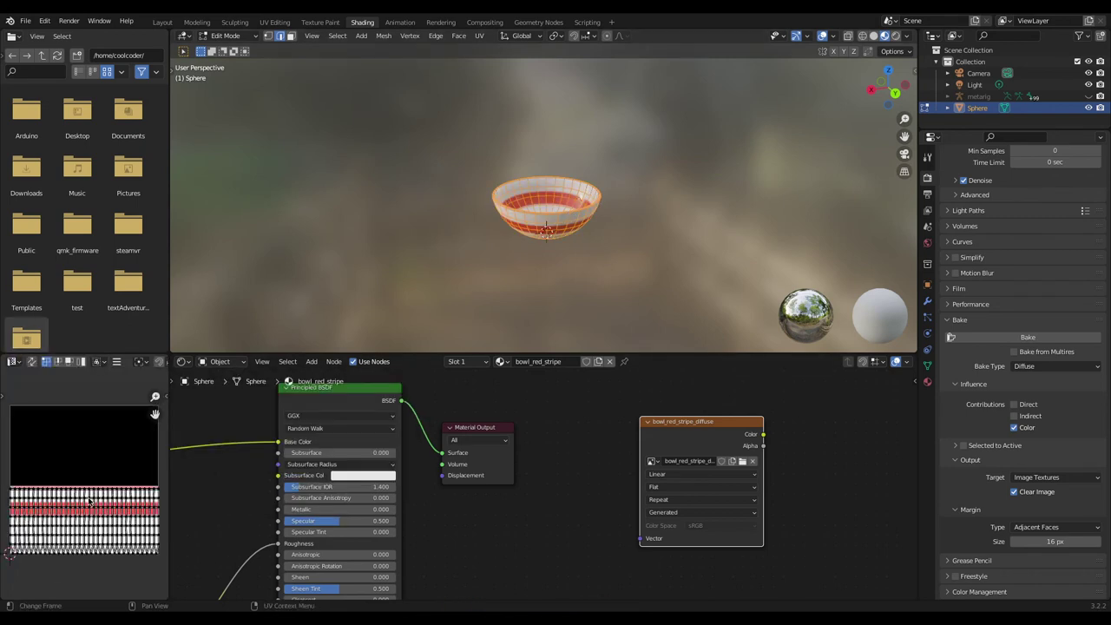
Examine how the bowl's UV faces line up with the baked red stripes and with the mesh in the viewport
middle_click_drag(80, 509, 78, 453)
middle_click_drag(498, 259, 457, 310)
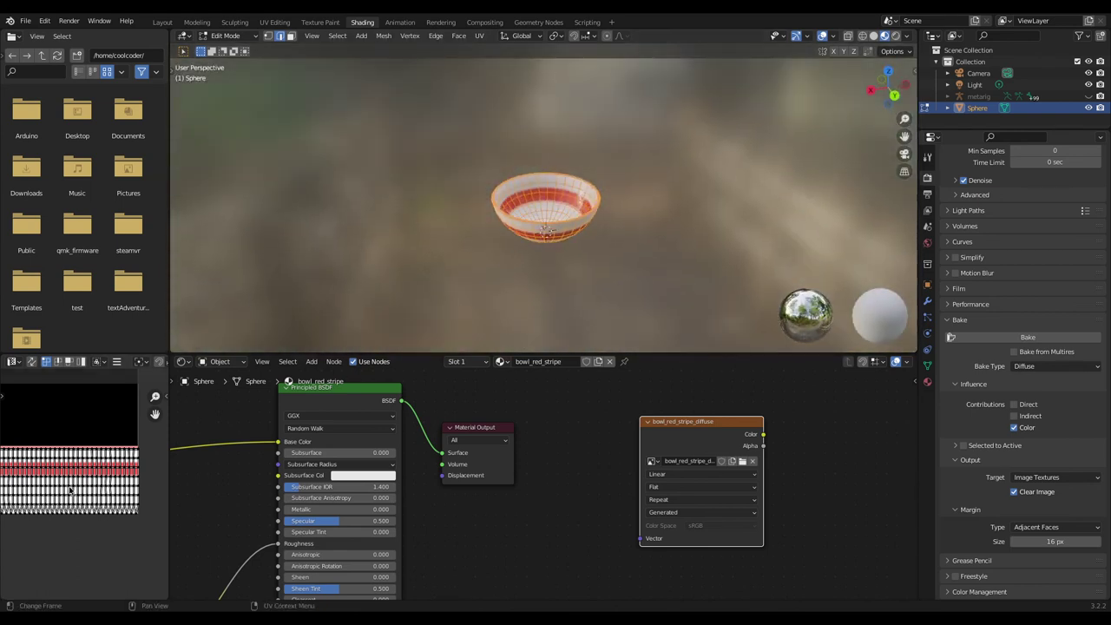
middle_click_drag(70, 492, 99, 520)
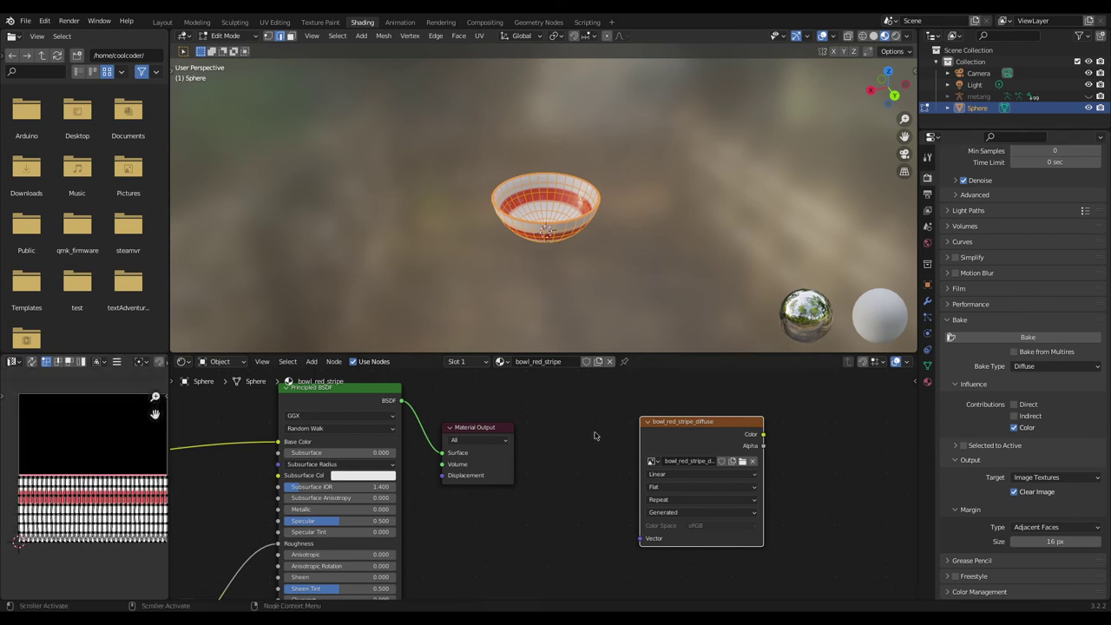
scroll(142, 472, "down", 1)
scroll(129, 482, "up", 1)
mouse_move(89, 518)
middle_mouse_down()
mouse_move(79, 511)
mouse_move(74, 522)
middle_mouse_up()
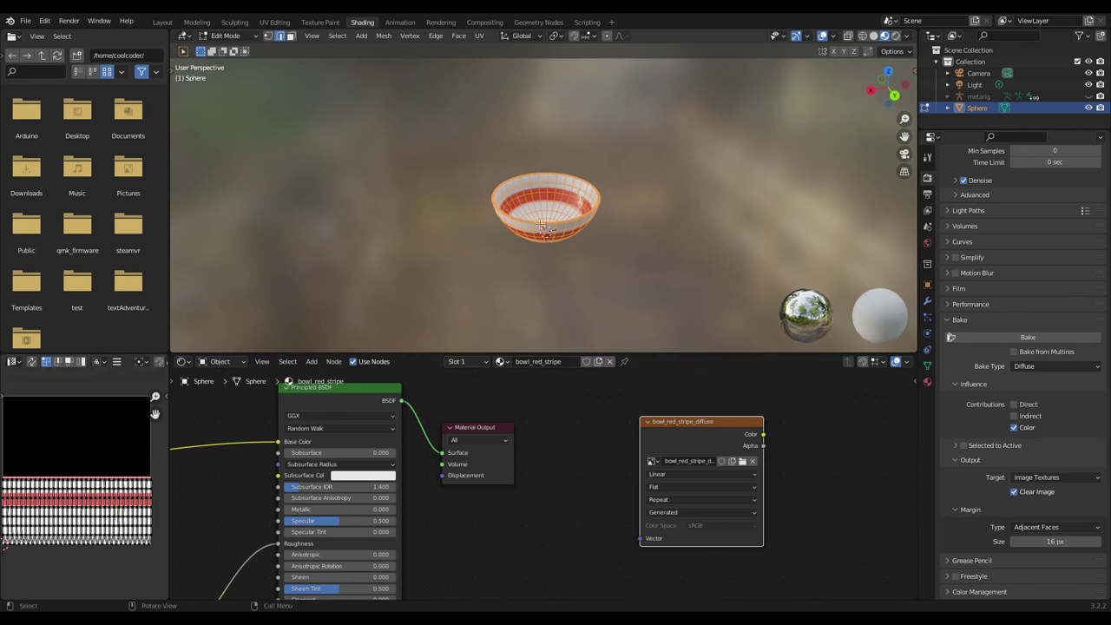
middle_click_drag(535, 239, 598, 248)
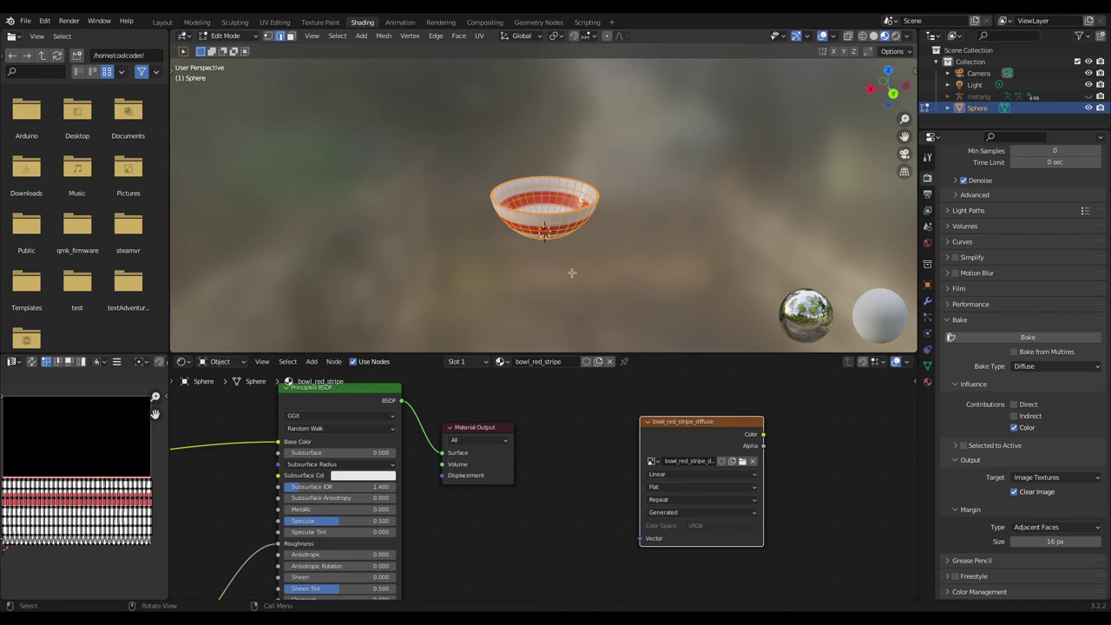
Unwrap the bowl with Smart UV Project using a 66° angle limit and 0.010 island margin, and bake the diffuse color again
key("u")
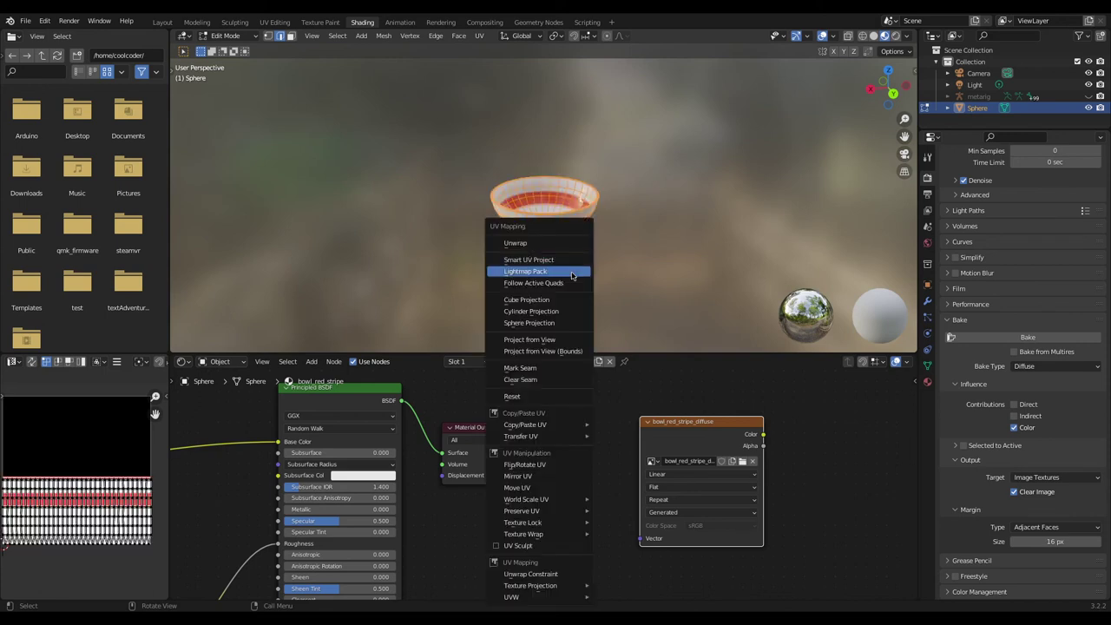
left_click(557, 260)
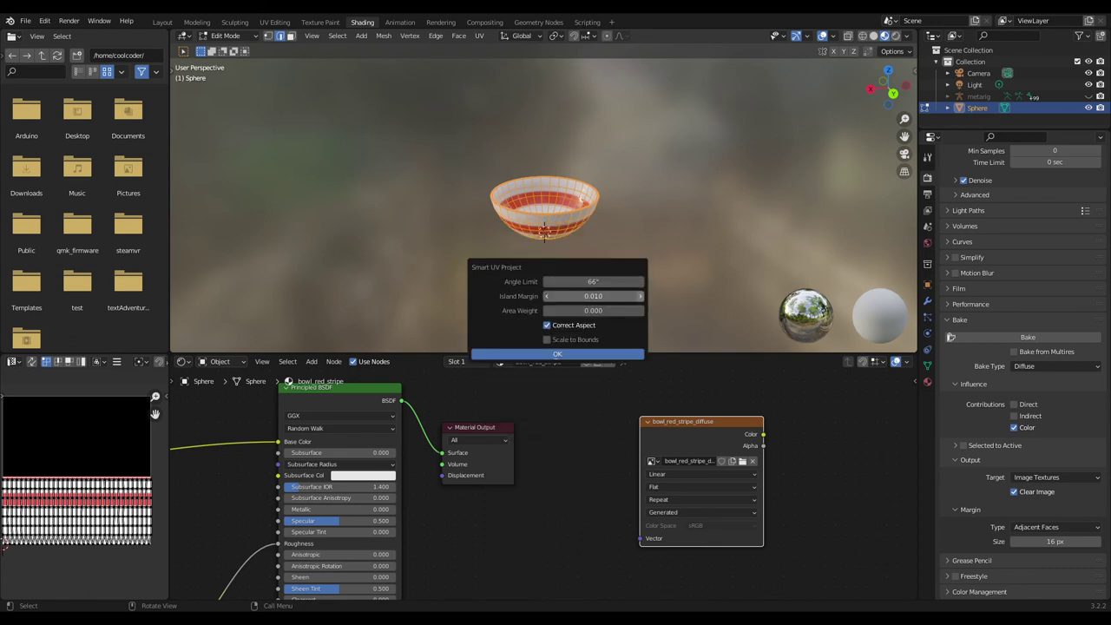
left_click(587, 353)
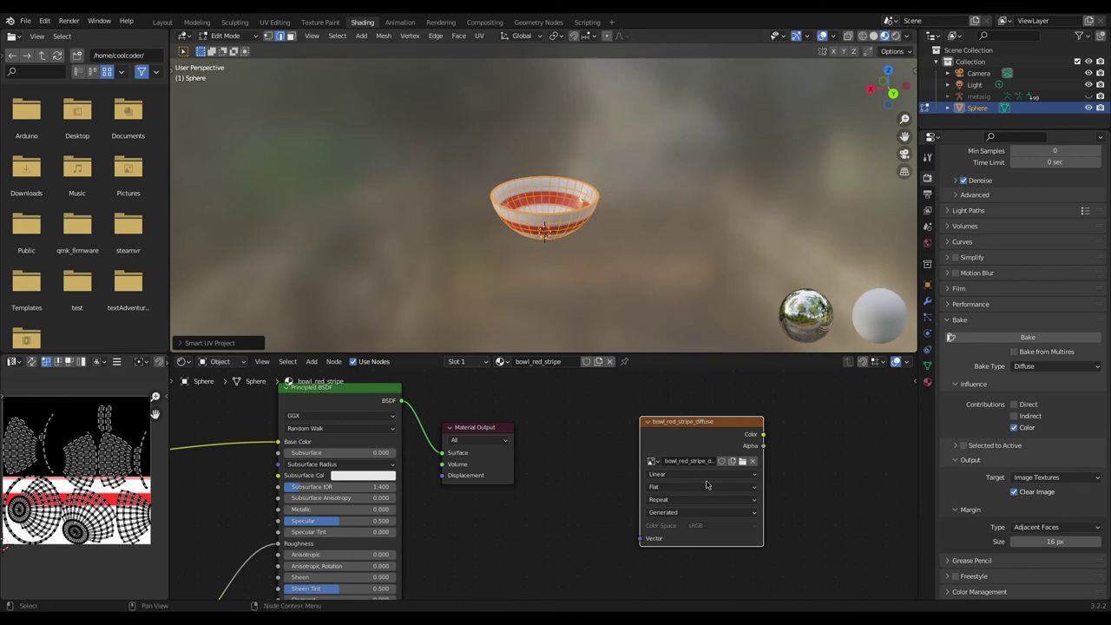
left_click(1012, 338)
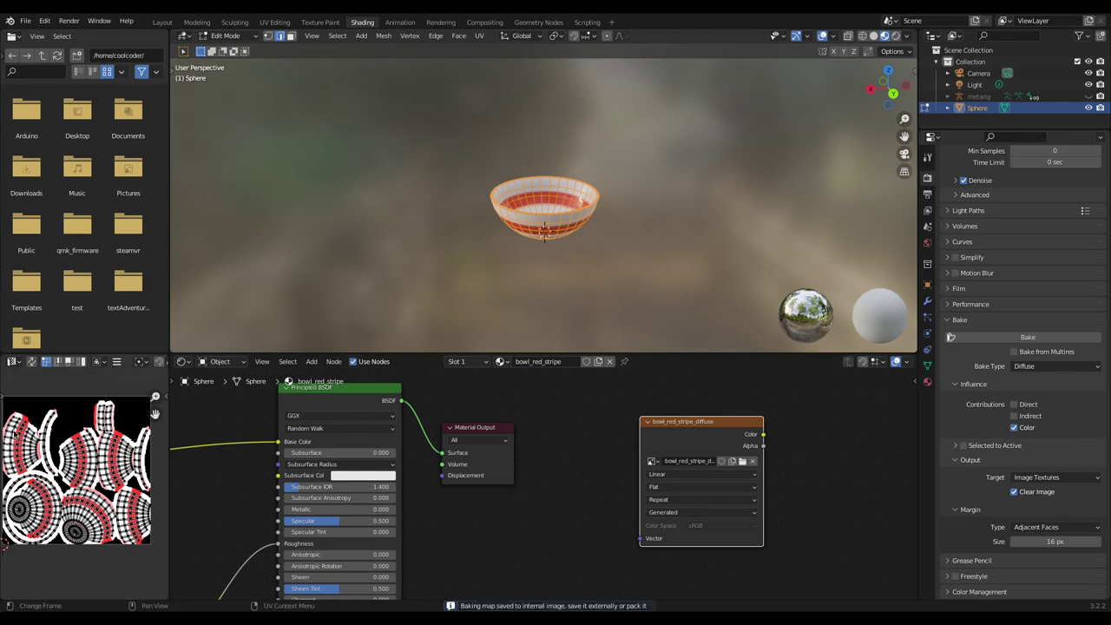
Examine the baked red stripes and color margins around the UV islands close up in the UV Editor
scroll(48, 482, "up", 5)
middle_click_drag(19, 445, 101, 527)
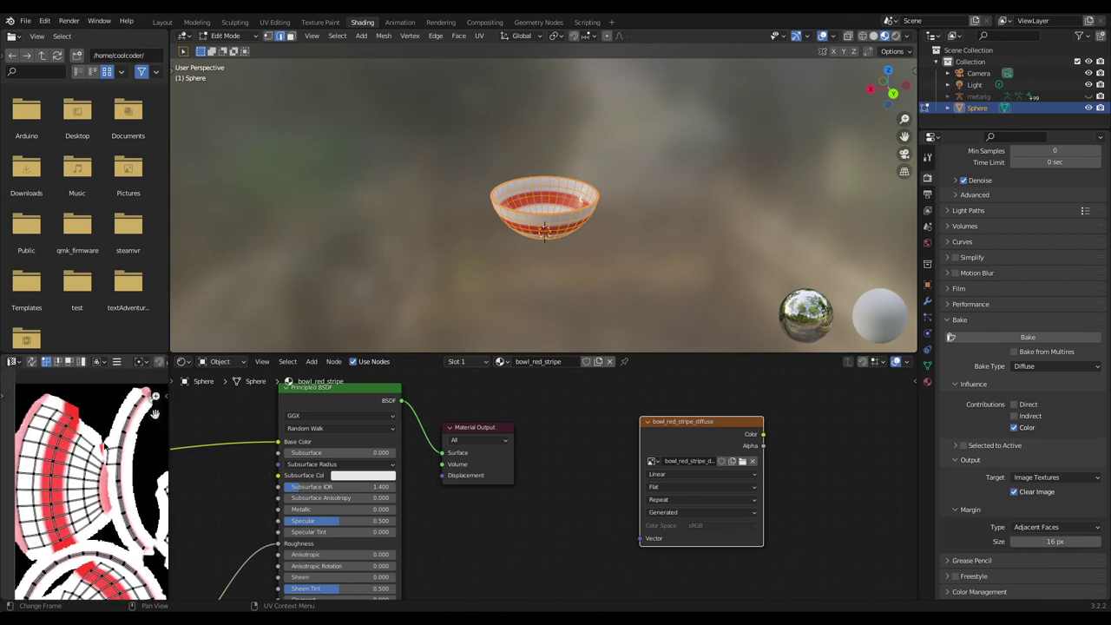
right_click(115, 478)
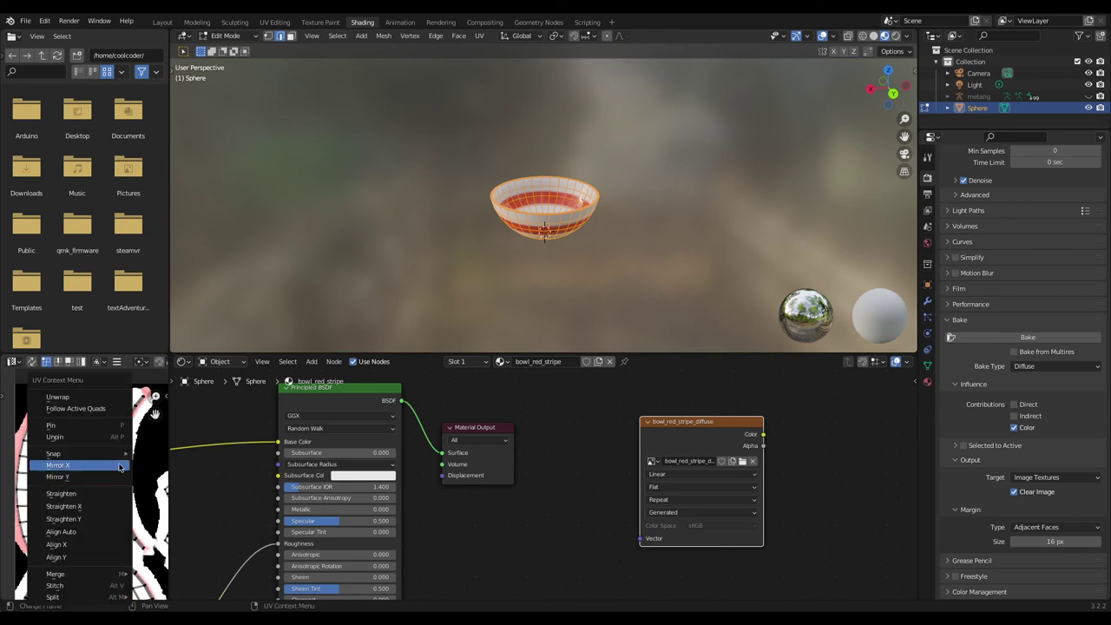
middle_click_drag(127, 457, 26, 427)
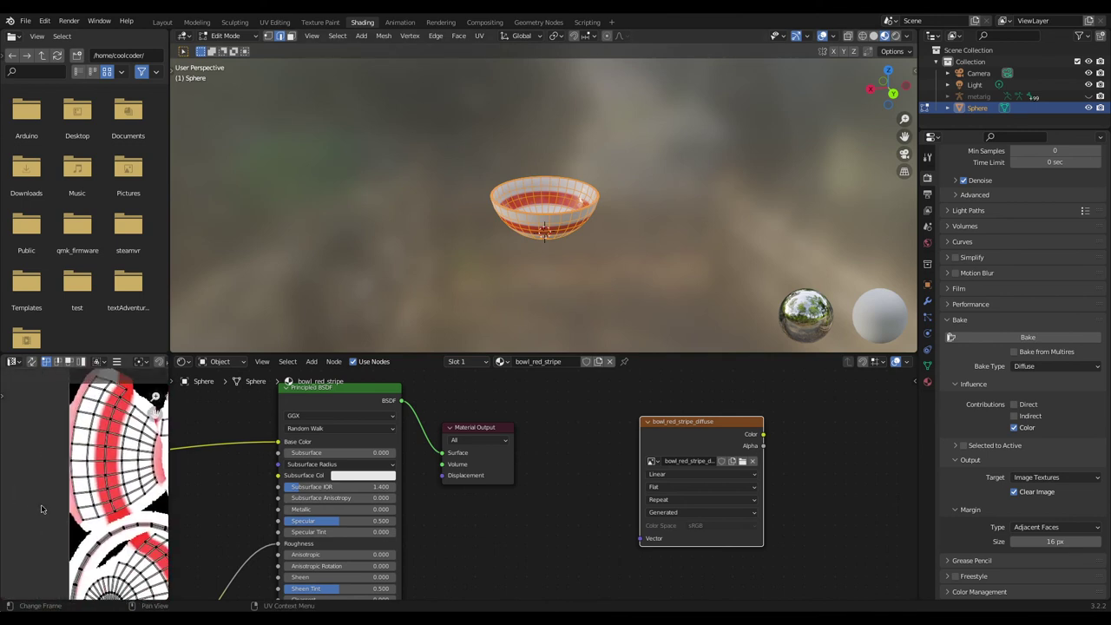
middle_click_drag(79, 531, 11, 506)
middle_click_drag(97, 499, 48, 464)
middle_click_drag(136, 432, 52, 441)
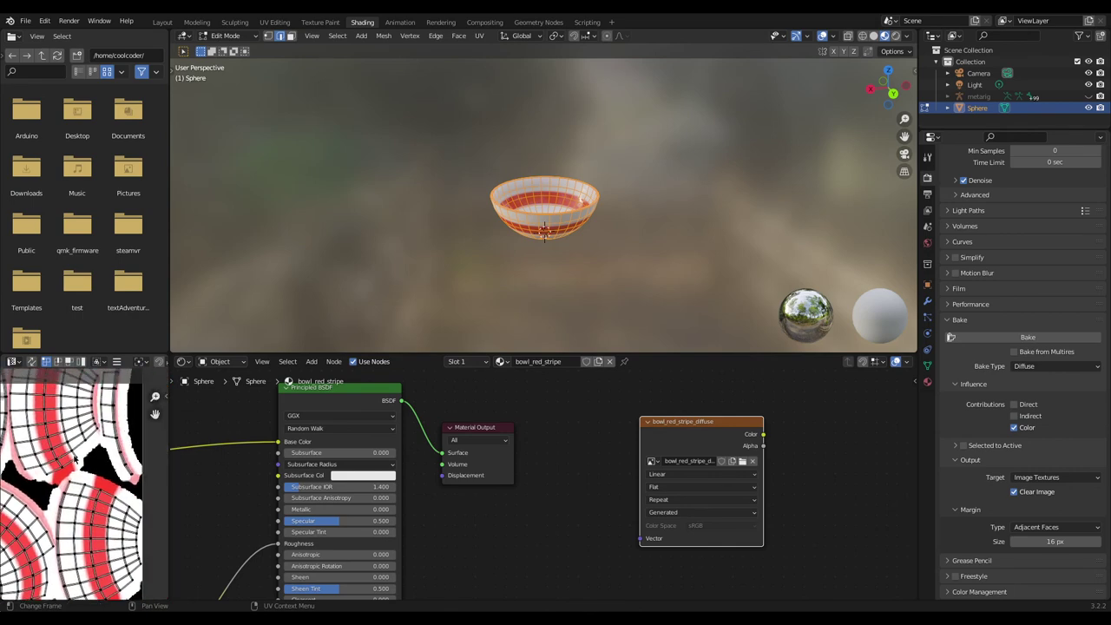
middle_click_drag(104, 521, 69, 531)
middle_click_drag(90, 575, 167, 500)
scroll(29, 454, "down", 2)
scroll(29, 488, "down", 2)
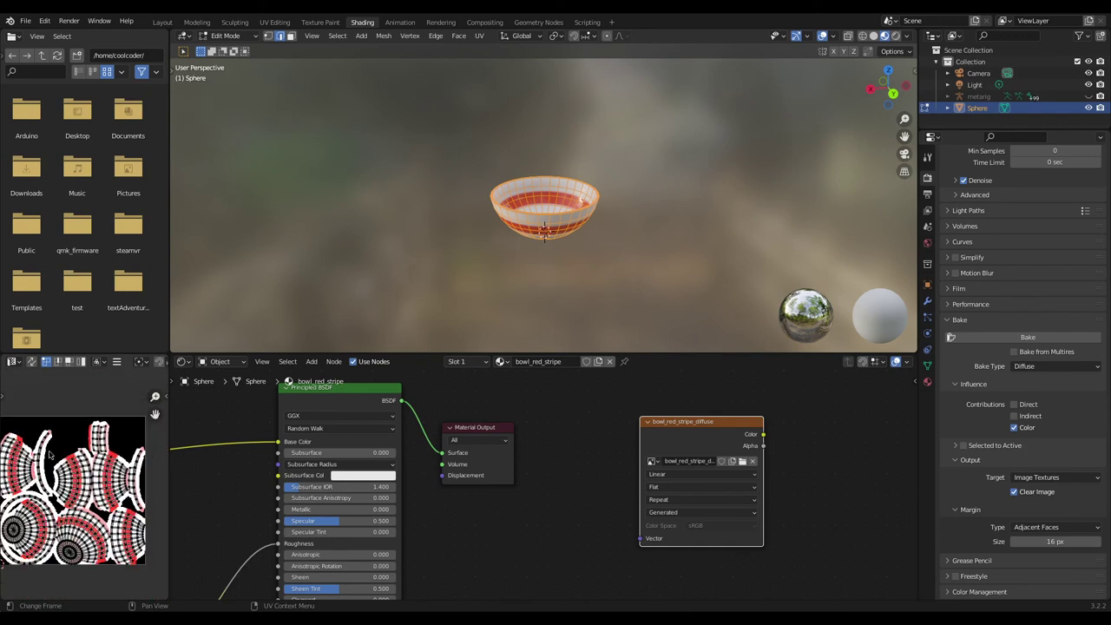
Save the baked bowl_red_stripe_diffuse image as an external file
left_click(116, 361)
mouse_move(132, 382)
mouse_move(137, 402)
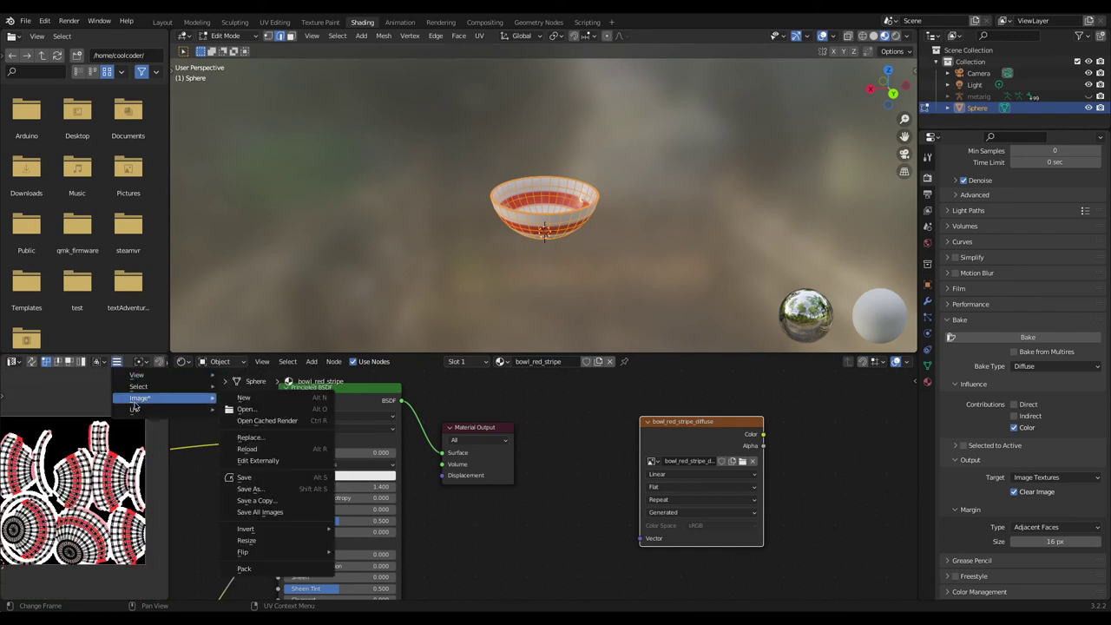
left_click(253, 490)
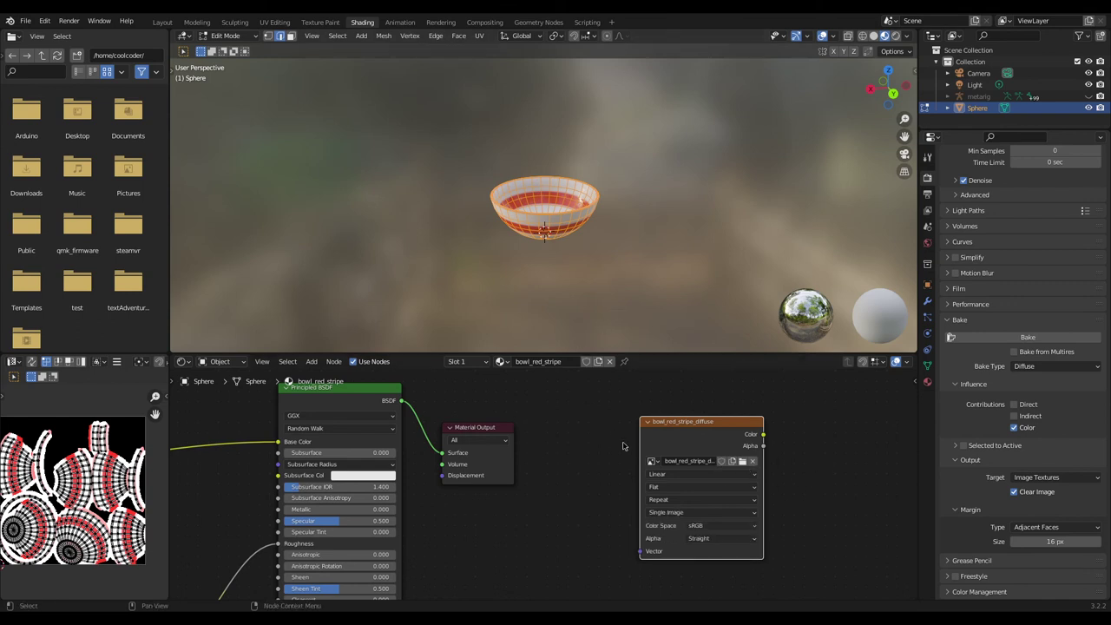
Create a new 512 × 512 px image named bowl_stripe_roughness in the Image Texture node
middle_click_drag(556, 481, 526, 483)
left_click(710, 473)
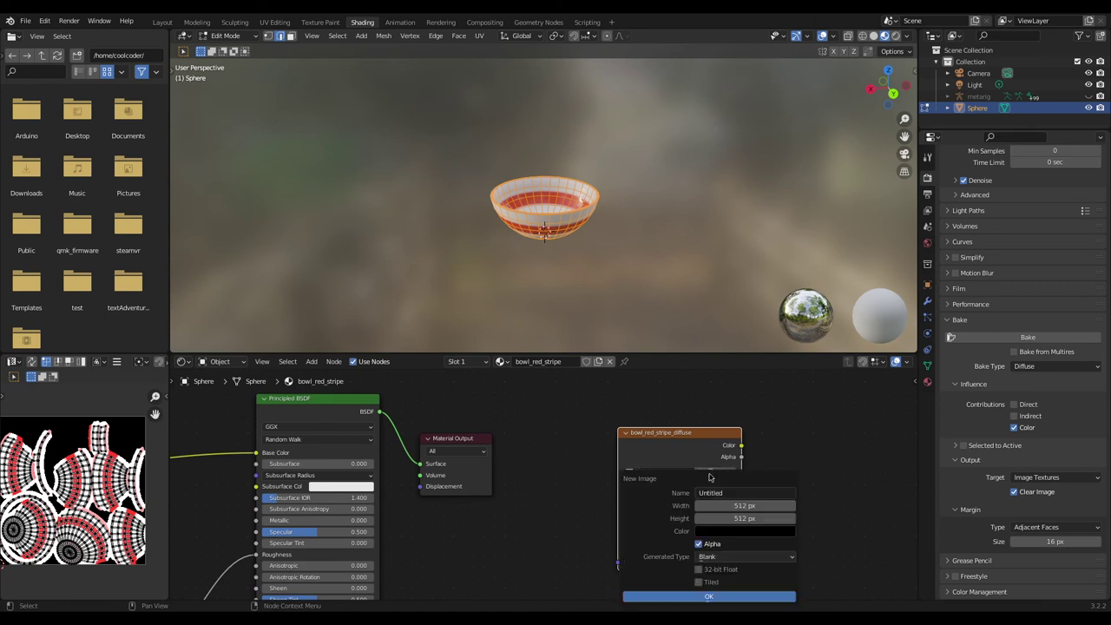
left_click(714, 492)
type("bowl_stripe_re")
left_click(663, 598)
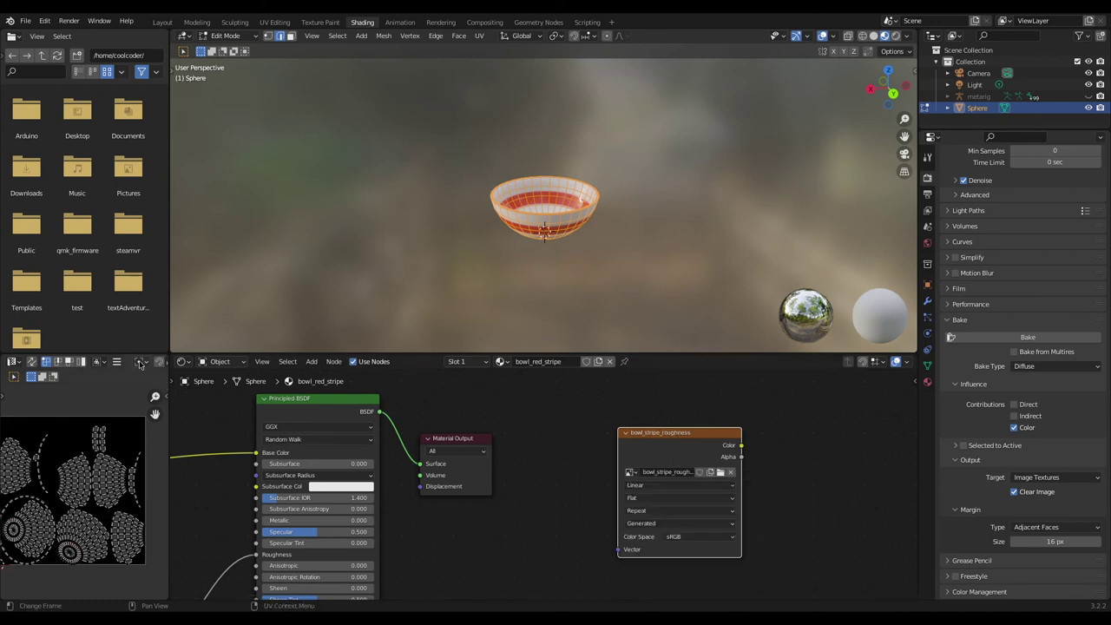
Change the bake type to Roughness and bake it to the bowl_stripe_roughness image
scroll(139, 365, "down", 3)
scroll(137, 366, "down", 2)
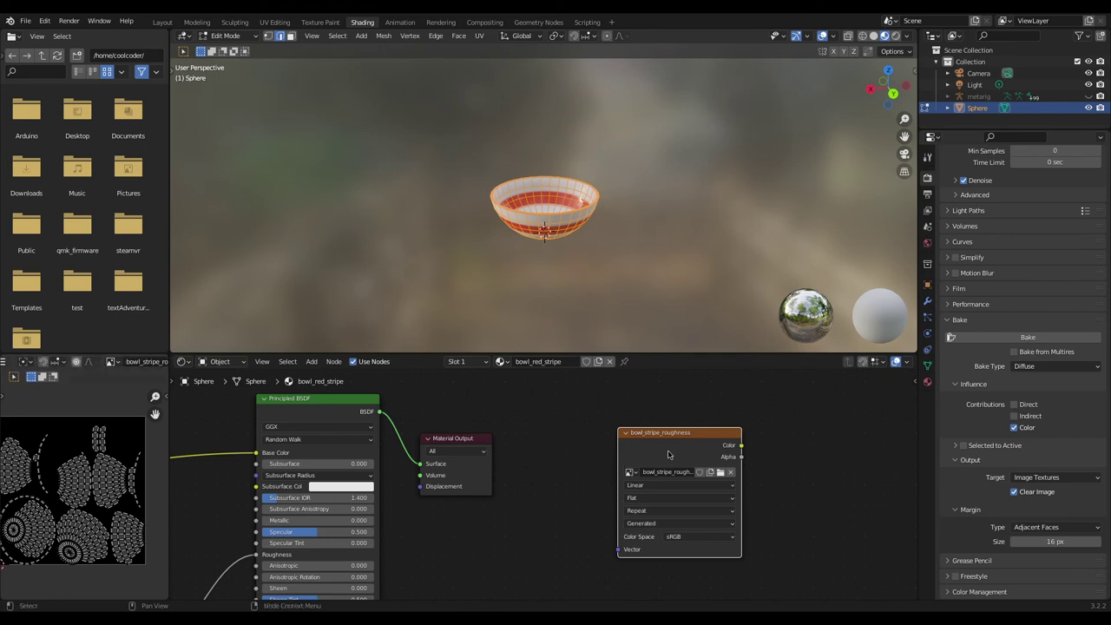
left_click(1018, 369)
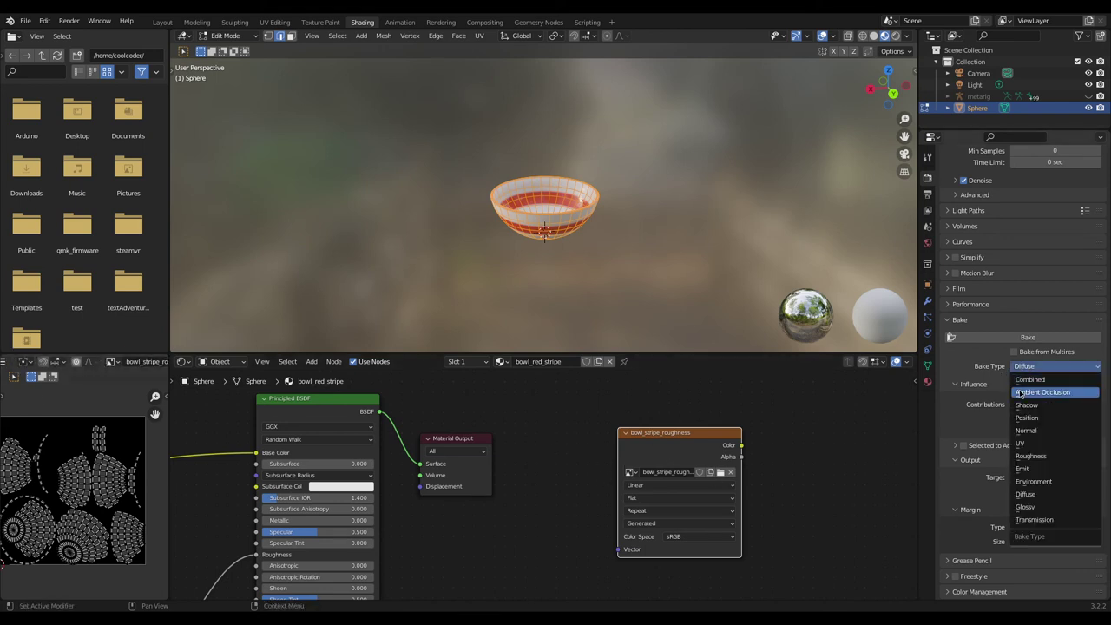
left_click(1049, 449)
left_click(995, 395)
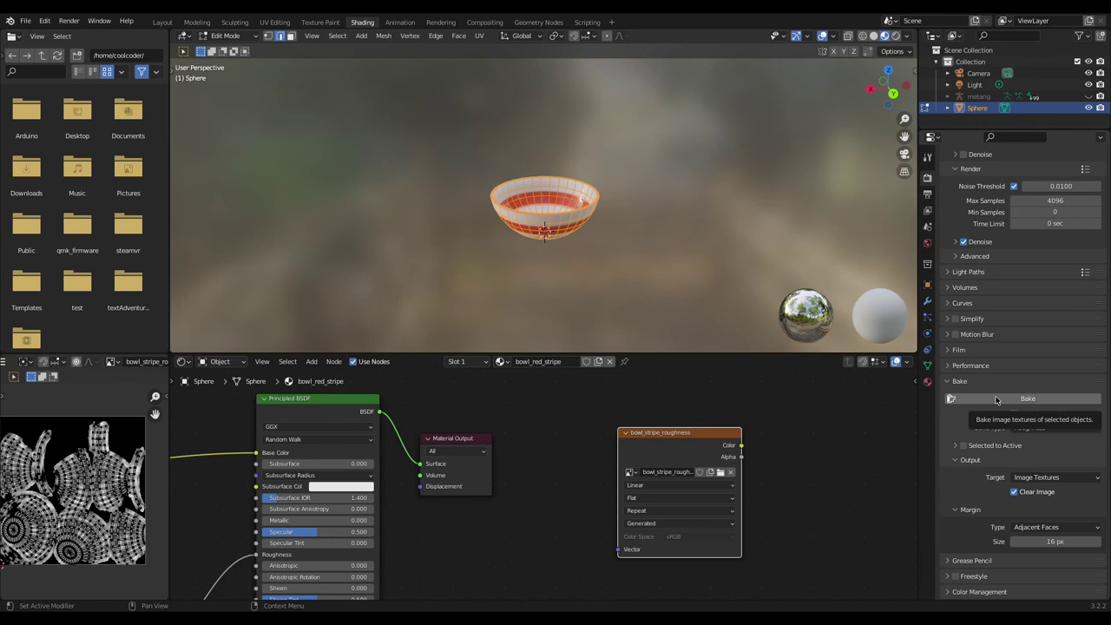
Inspect the baked roughness map and display it in the Image Editor without the UV overlay
scroll(82, 493, "up", 4)
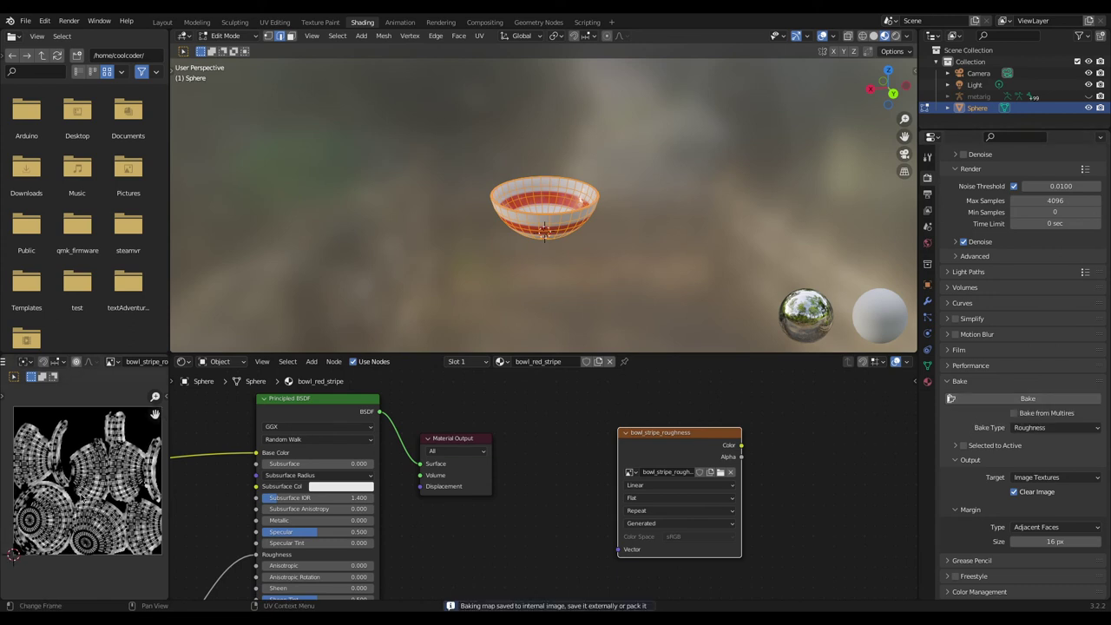
scroll(112, 436, "up", 3)
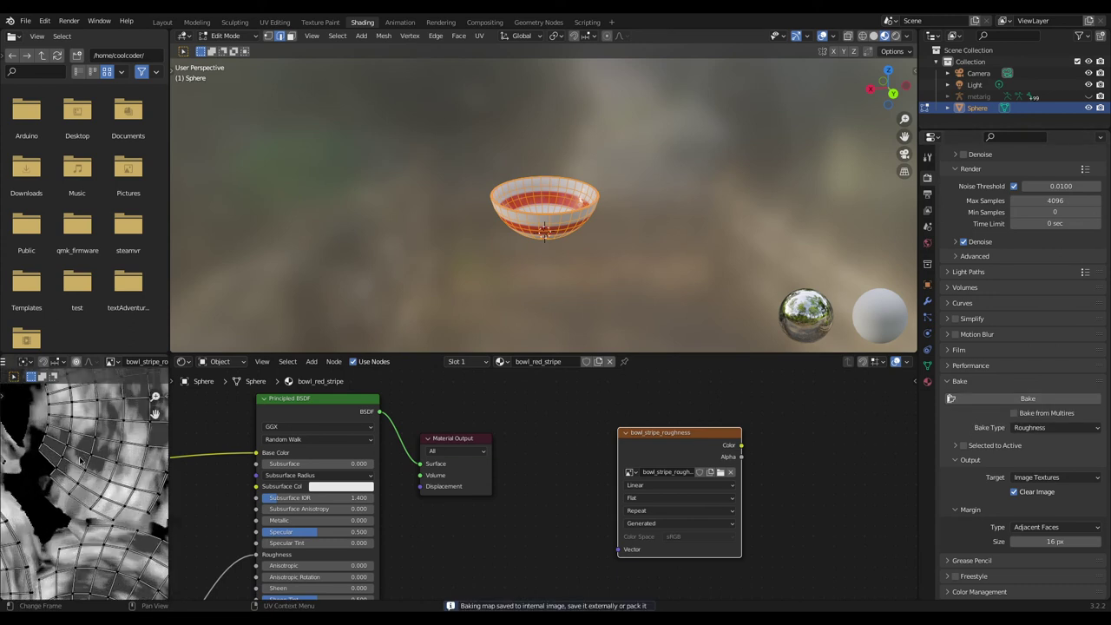
scroll(52, 569, "down", 5)
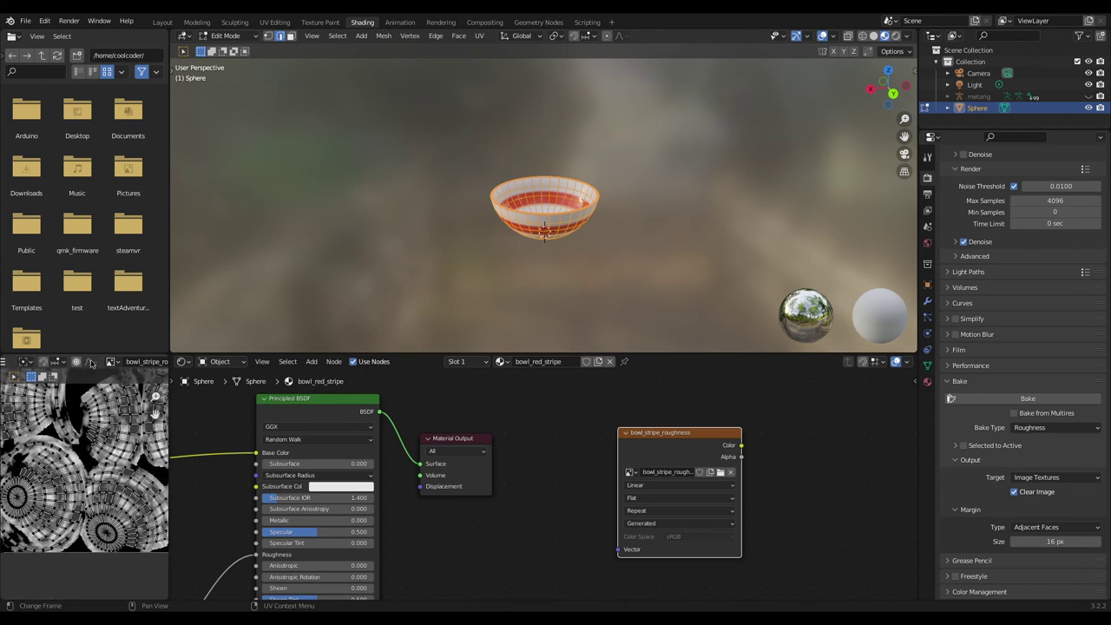
scroll(57, 365, "up", 3)
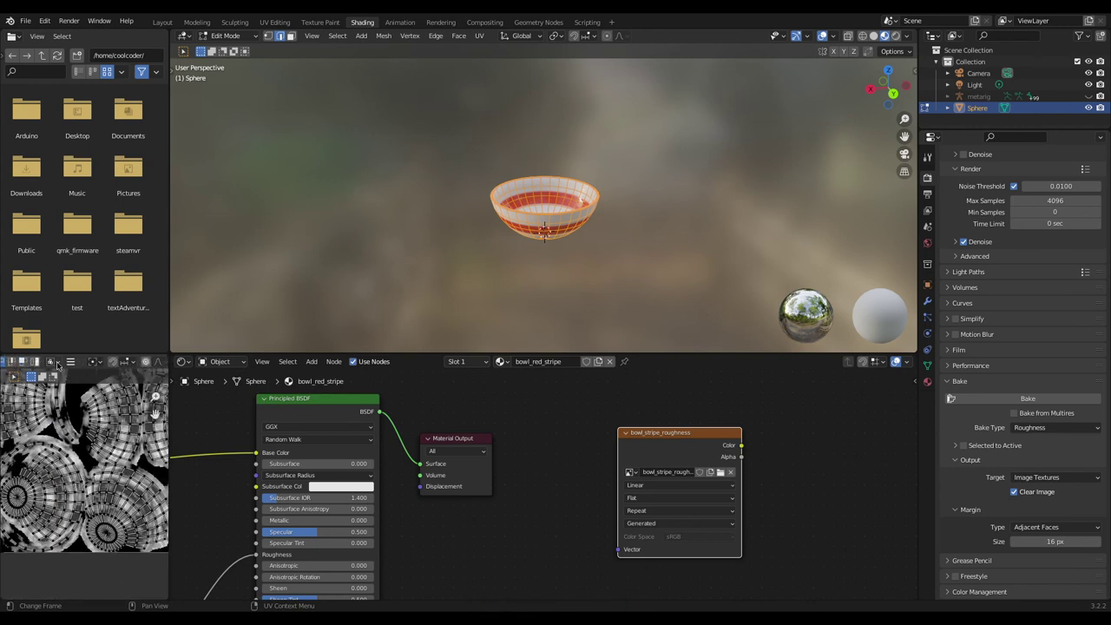
scroll(59, 365, "up", 2)
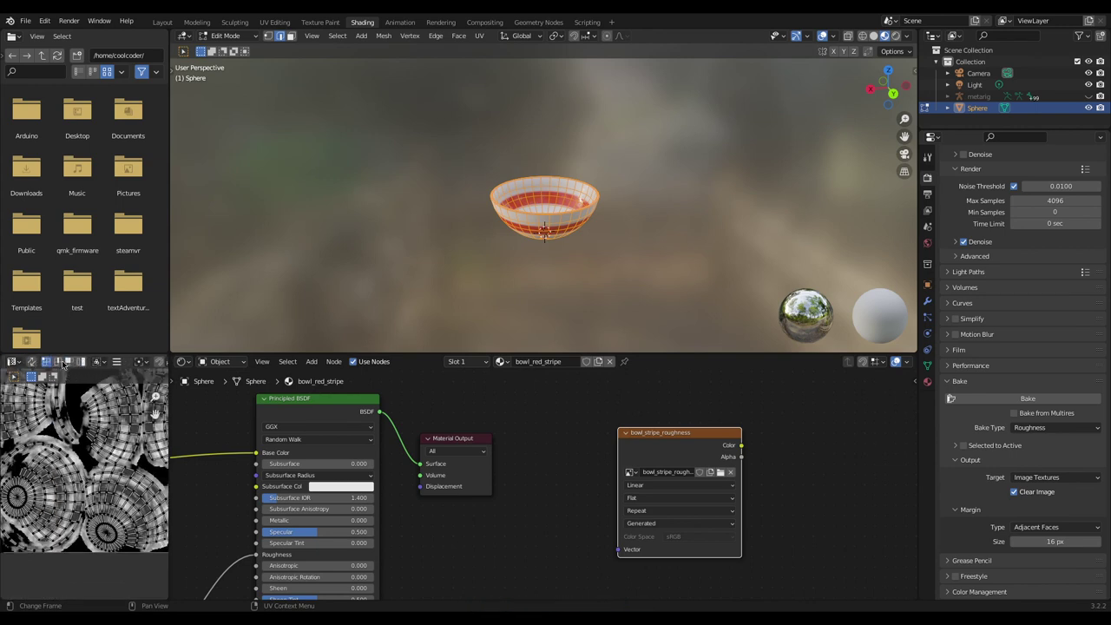
left_click(11, 363)
left_click(35, 407)
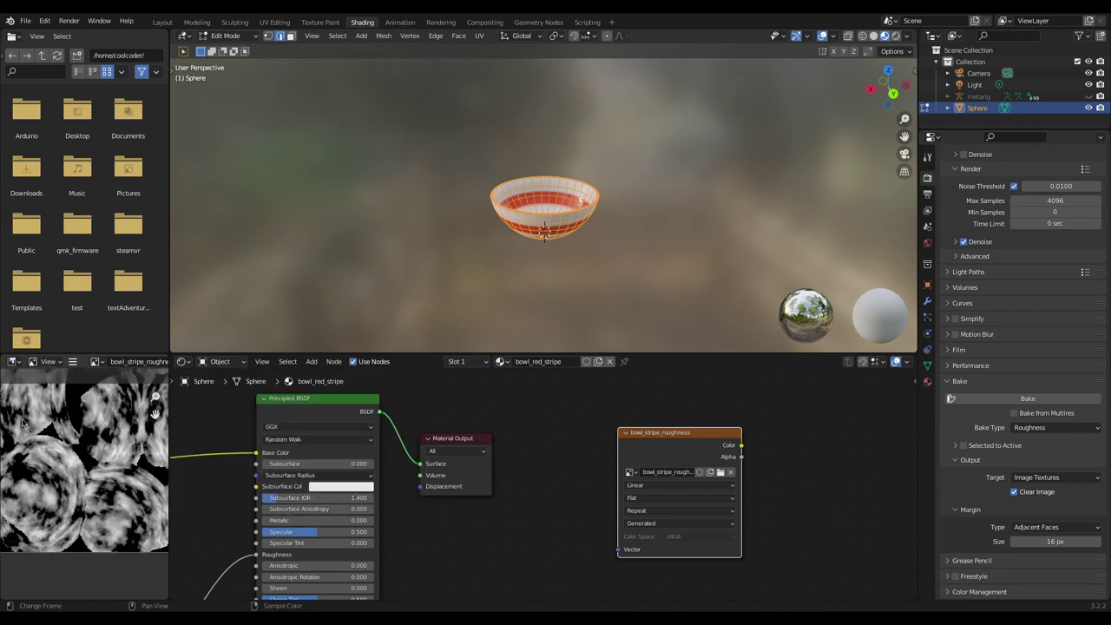
Save the baked bowl_stripe_roughness image as an external file
left_click(73, 361)
mouse_move(156, 388)
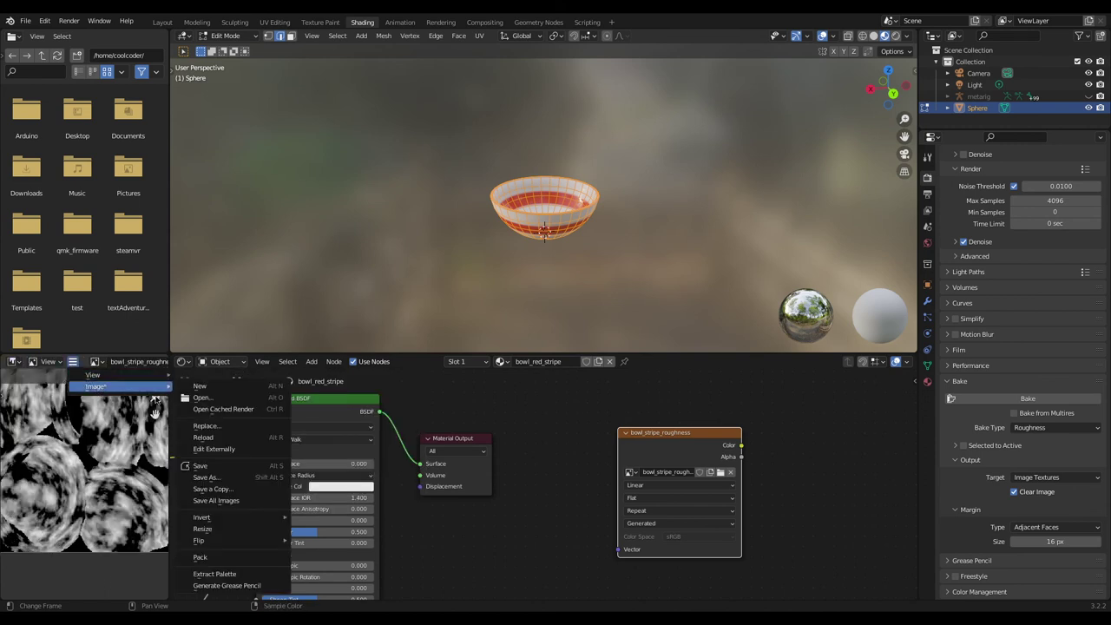
left_click(247, 463)
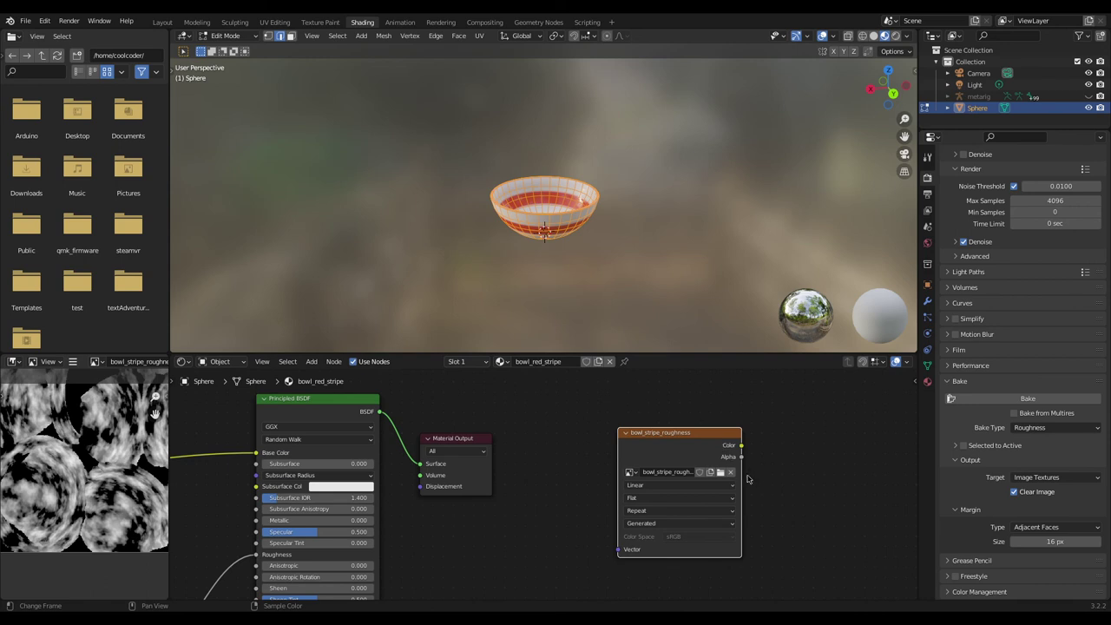
left_click(73, 362)
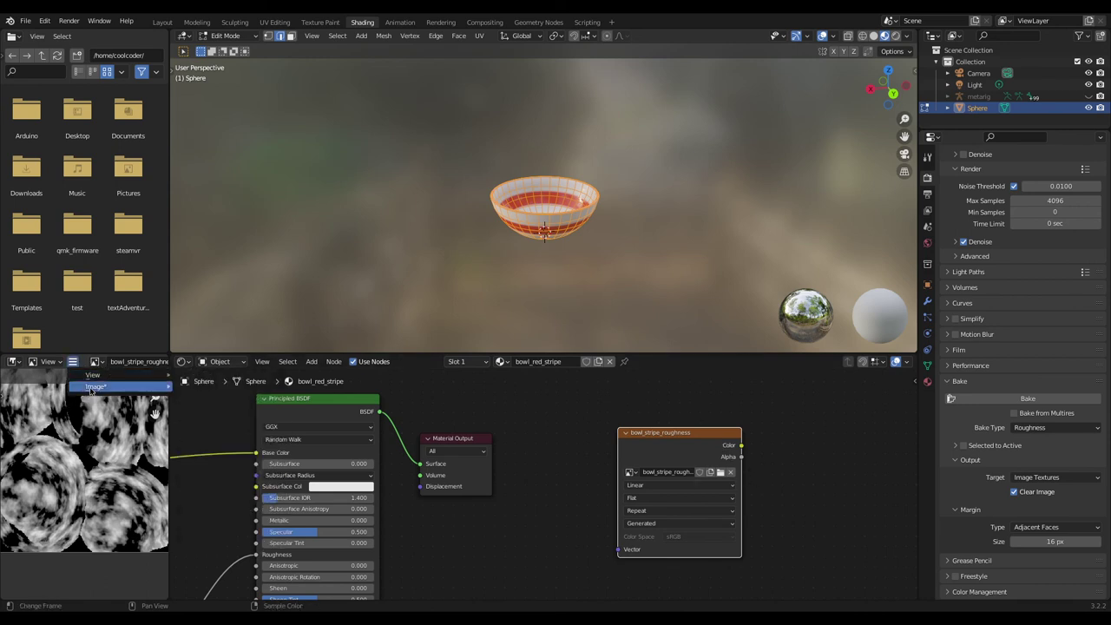
mouse_move(96, 388)
left_click(224, 476)
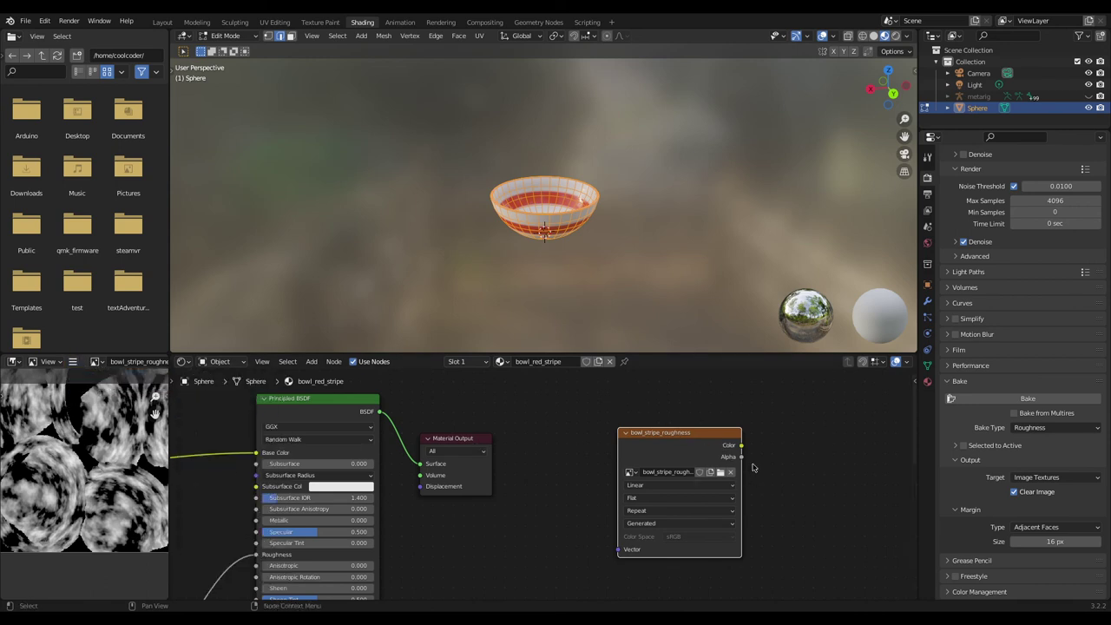
Create a new 512 × 512 px image named bowl_stripe_blue_diffuse in the red-stripe material's Image Texture node
scroll(608, 493, "up", 1)
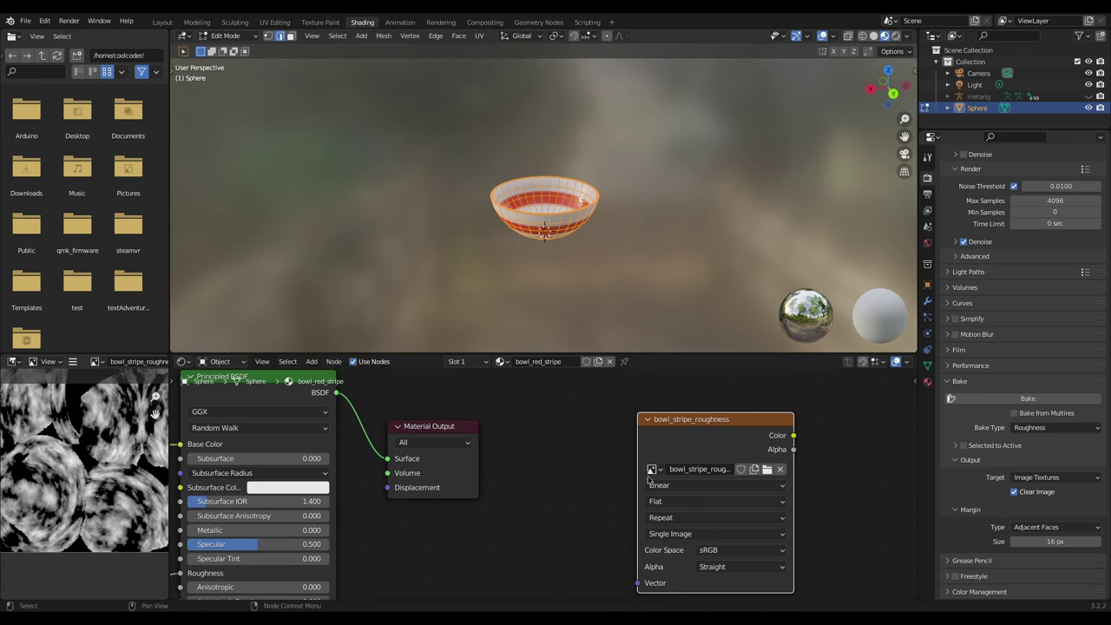
left_click(753, 470)
left_click(758, 490)
type("bowl_stripe_blue")
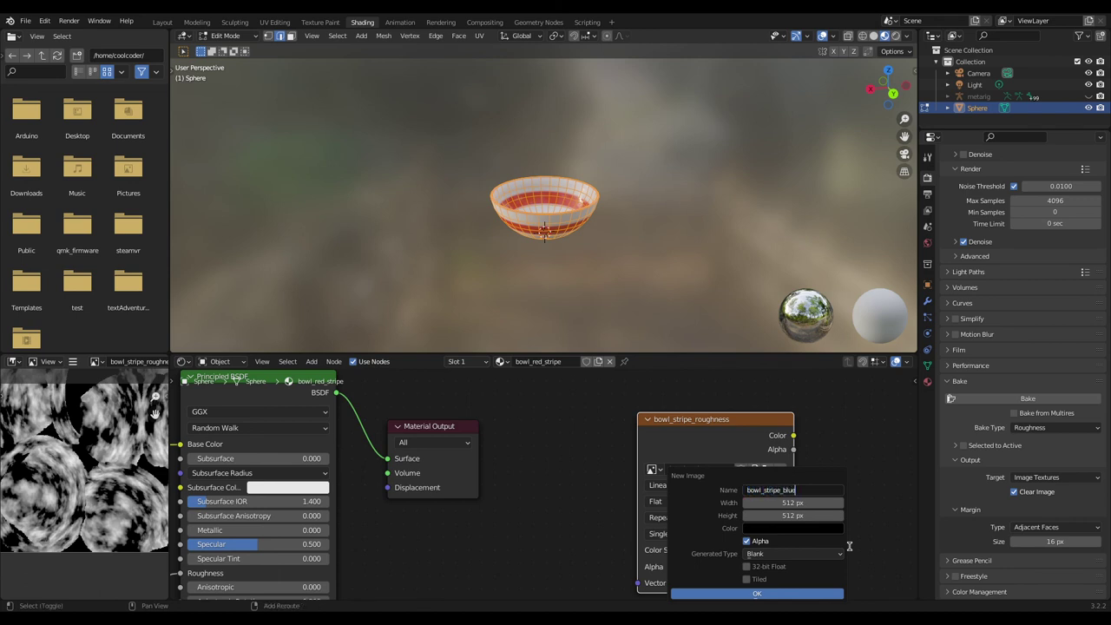
type("_c")
left_click(757, 594)
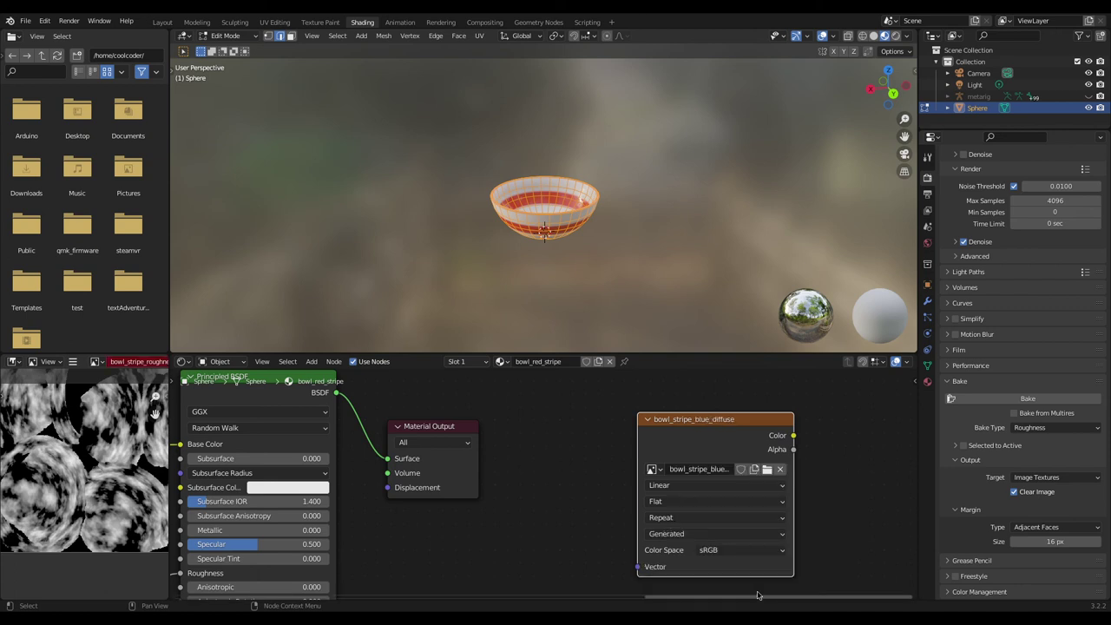
Switch the bowl to the bowl_blue_stripe material and add an unconnected Image Texture node that uses bowl_stripe_blue_diffuse
left_click(501, 362)
left_click(519, 379)
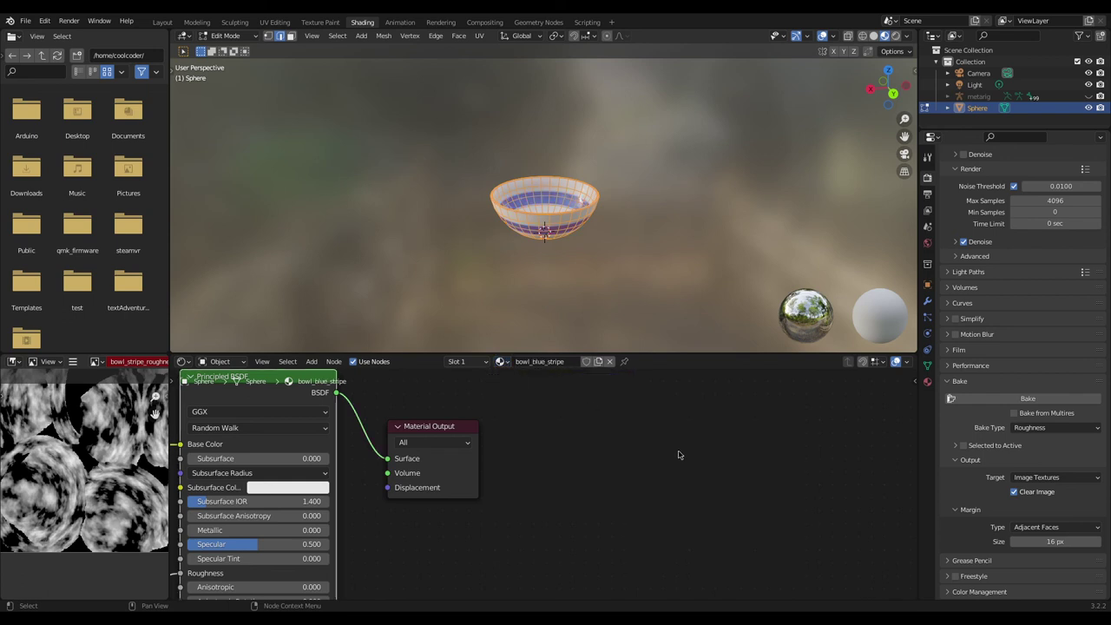
key("shift+a")
mouse_move(681, 458)
left_click(740, 360)
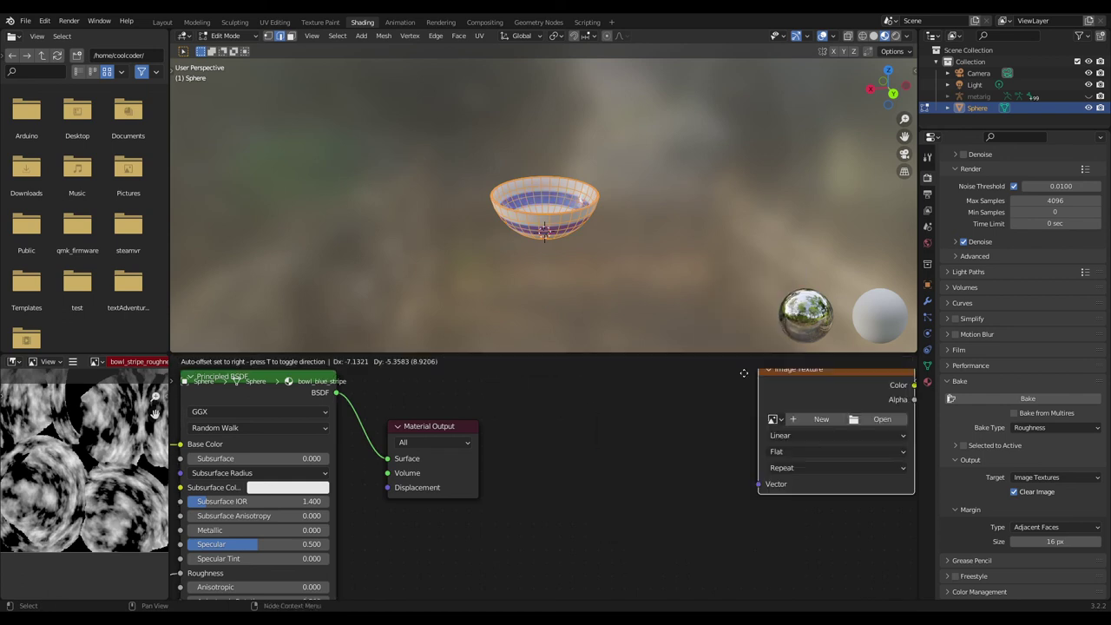
left_click(708, 444)
left_click(702, 475)
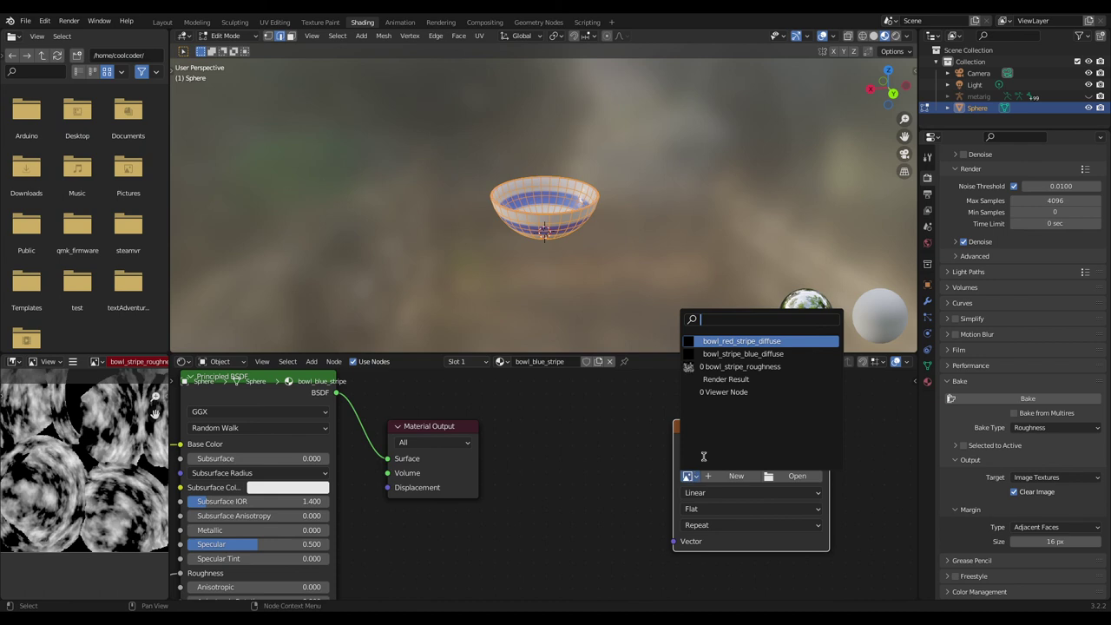
left_click(738, 355)
left_click_drag(739, 426, 704, 417)
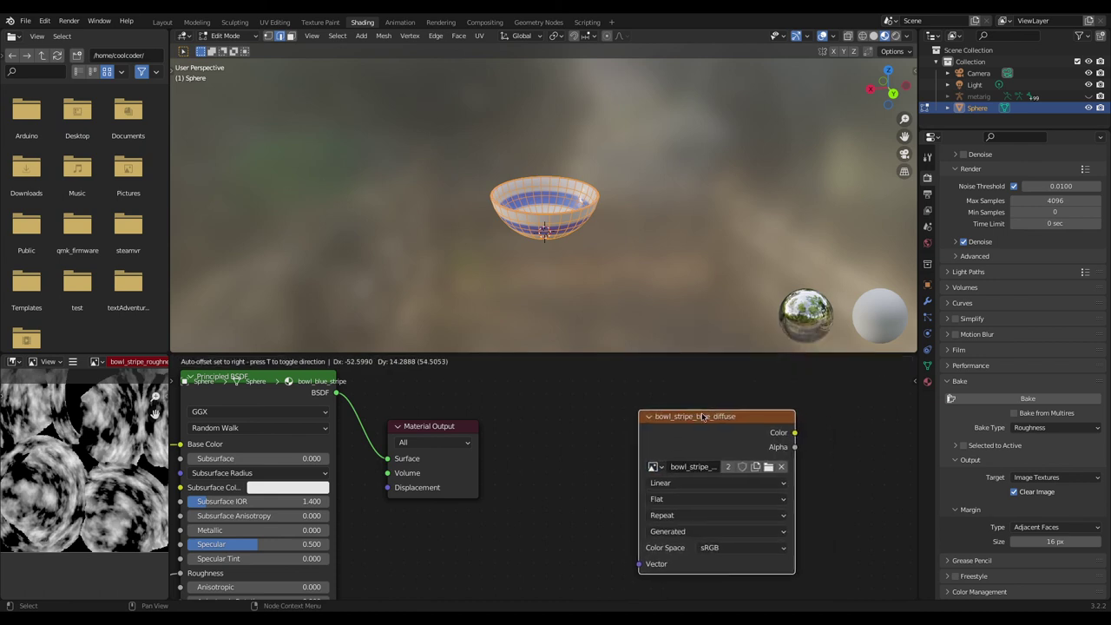
left_click(700, 466)
left_click(693, 466)
key("Escape")
Change the bake type to Diffuse, with only the Color contribution
left_click(1033, 428)
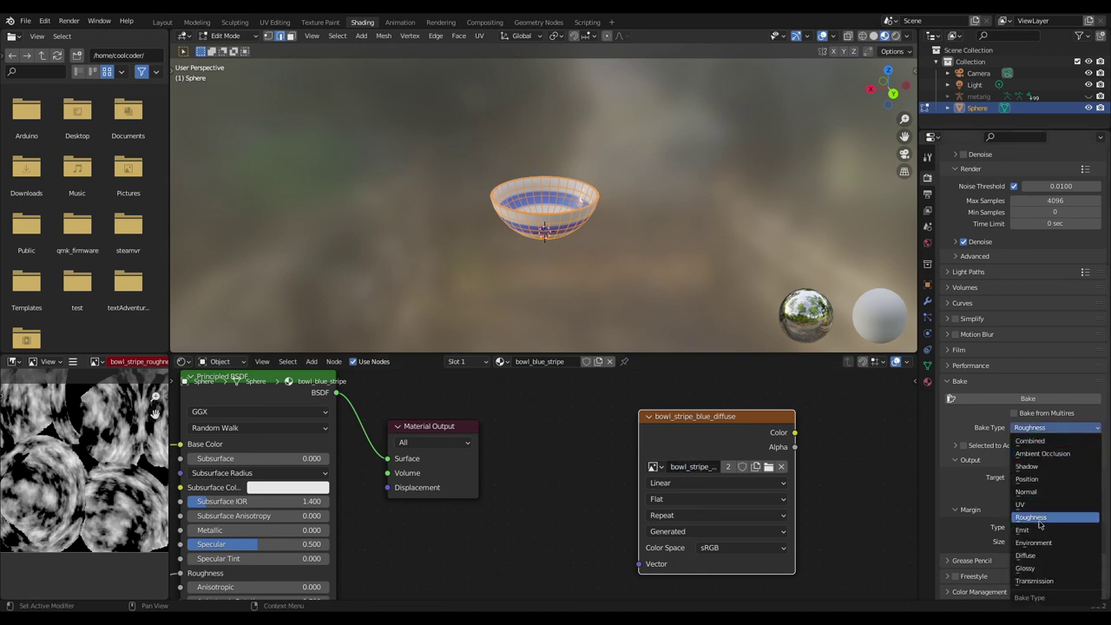
left_click(1039, 558)
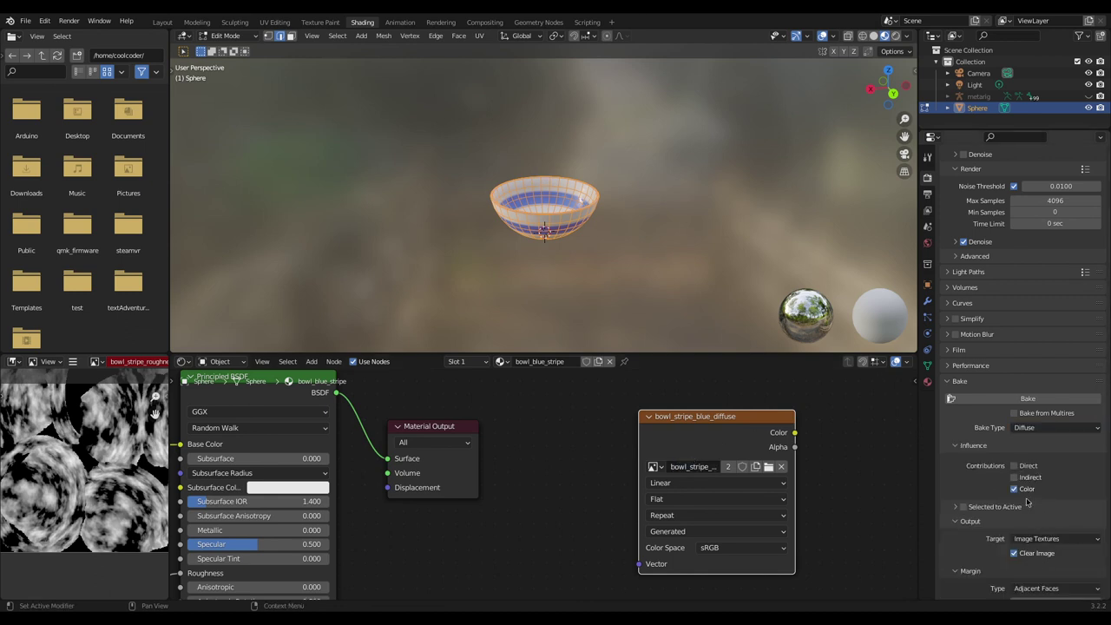
scroll(1049, 469, "down", 1)
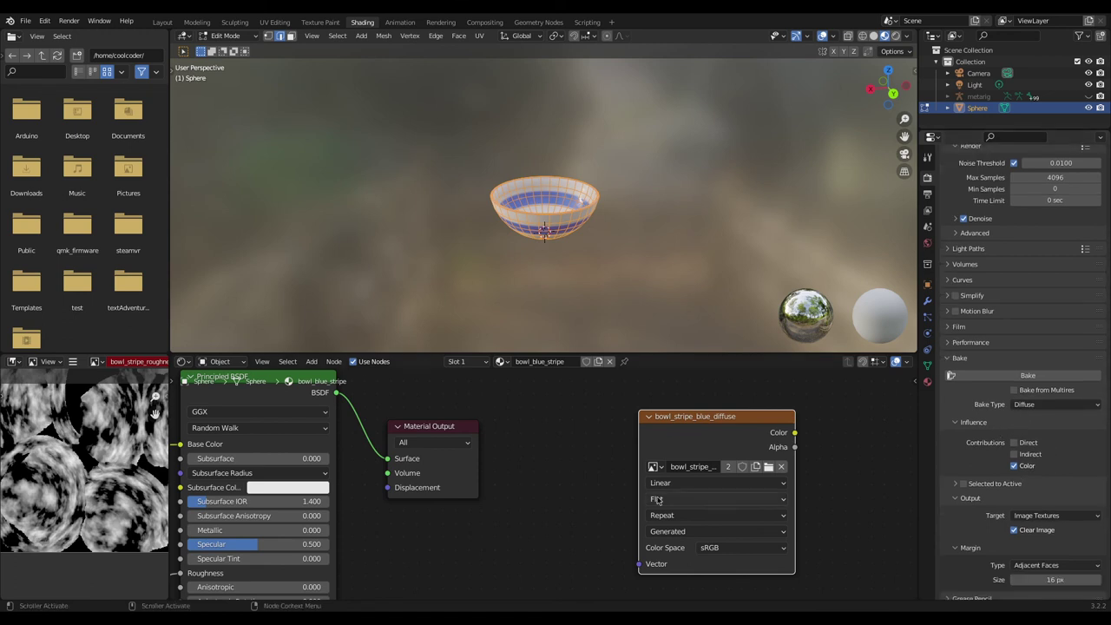
Display bowl_stripe_blue_diffuse in the Image Editor and bake the blue-stripe diffuse color to it
scroll(152, 465, "down", 1)
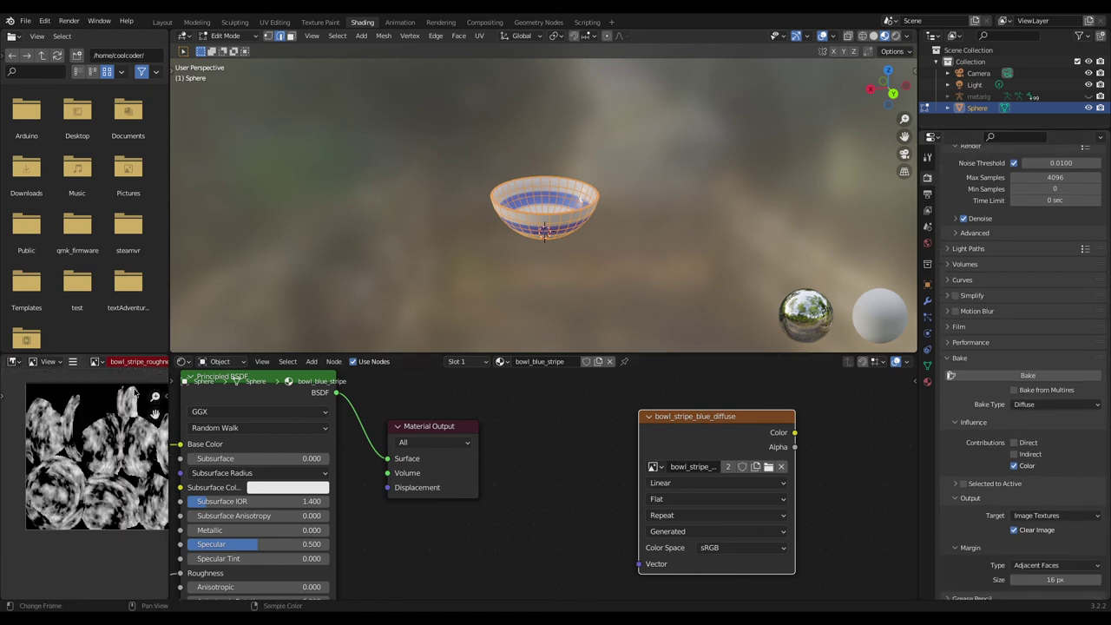
left_click(95, 361)
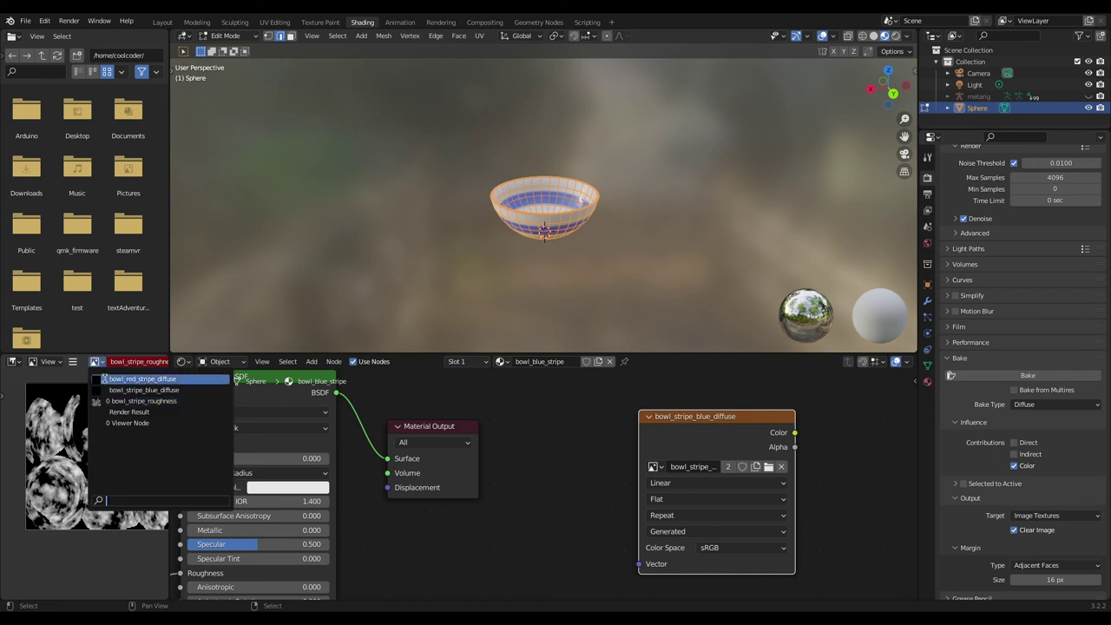
left_click(111, 390)
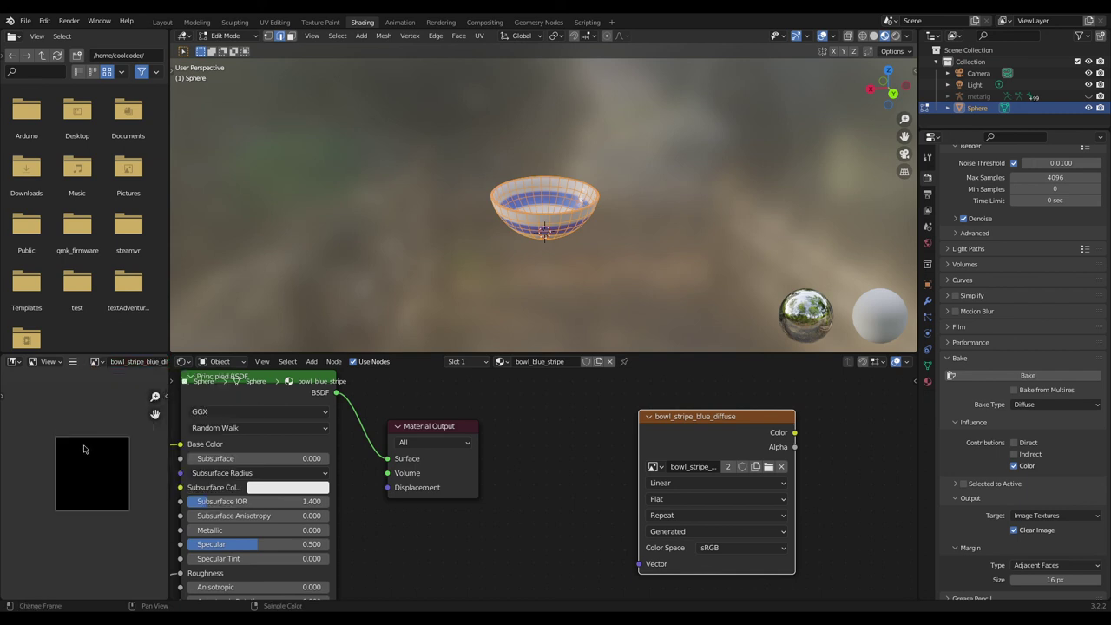
left_click(1028, 376)
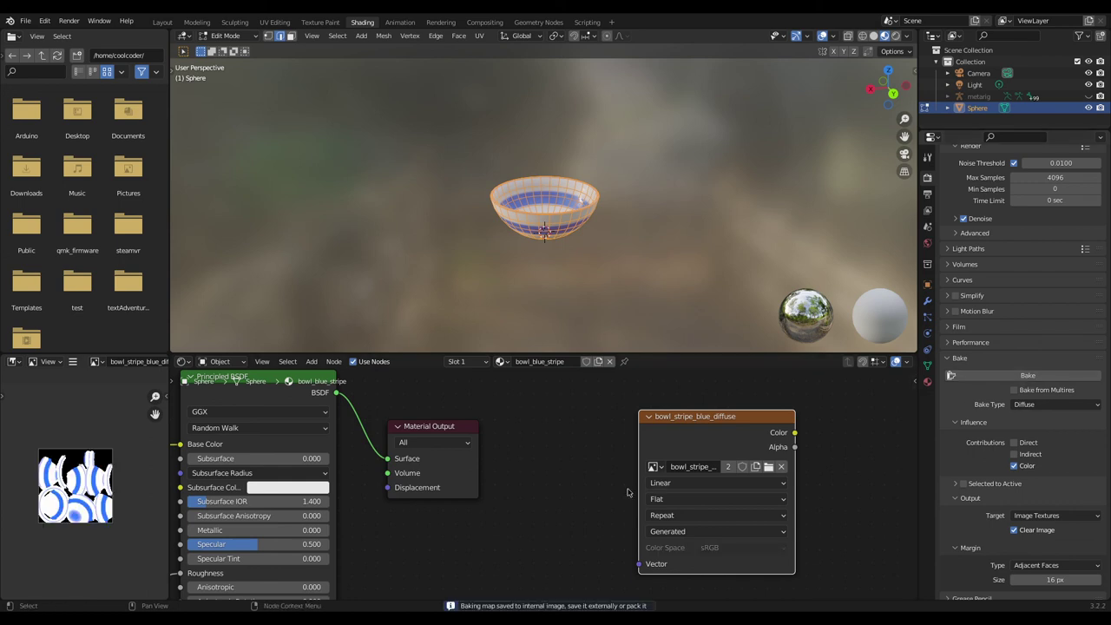
Save the project and, in Object Mode, save the baked bowl_stripe_blue_diffuse image as an external file
key("ctrl+s")
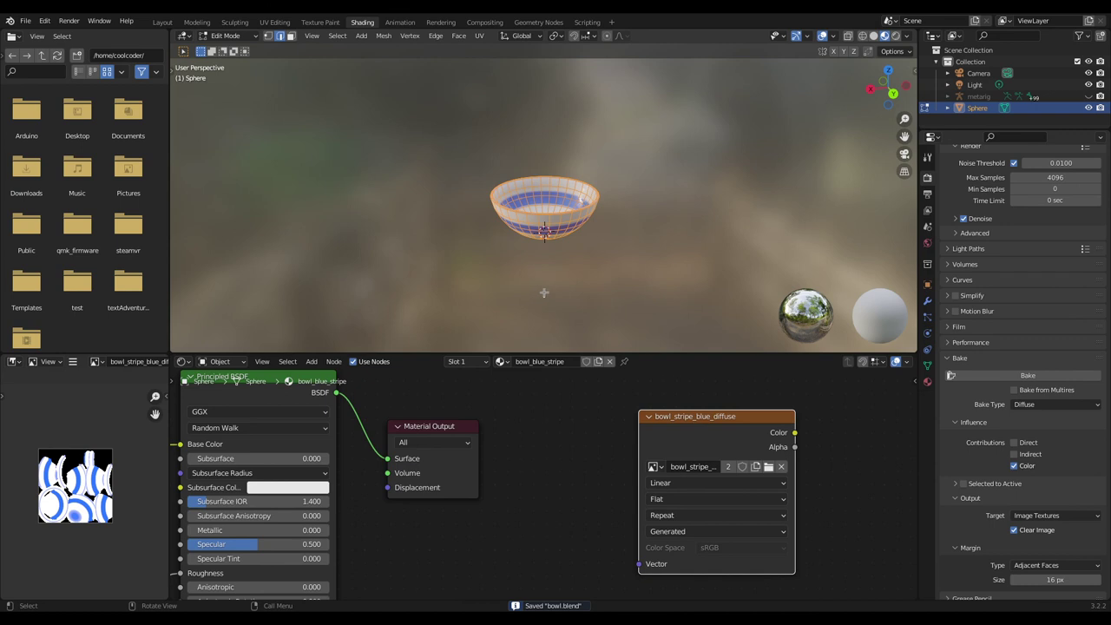
key("Tab")
scroll(87, 460, "up", 5)
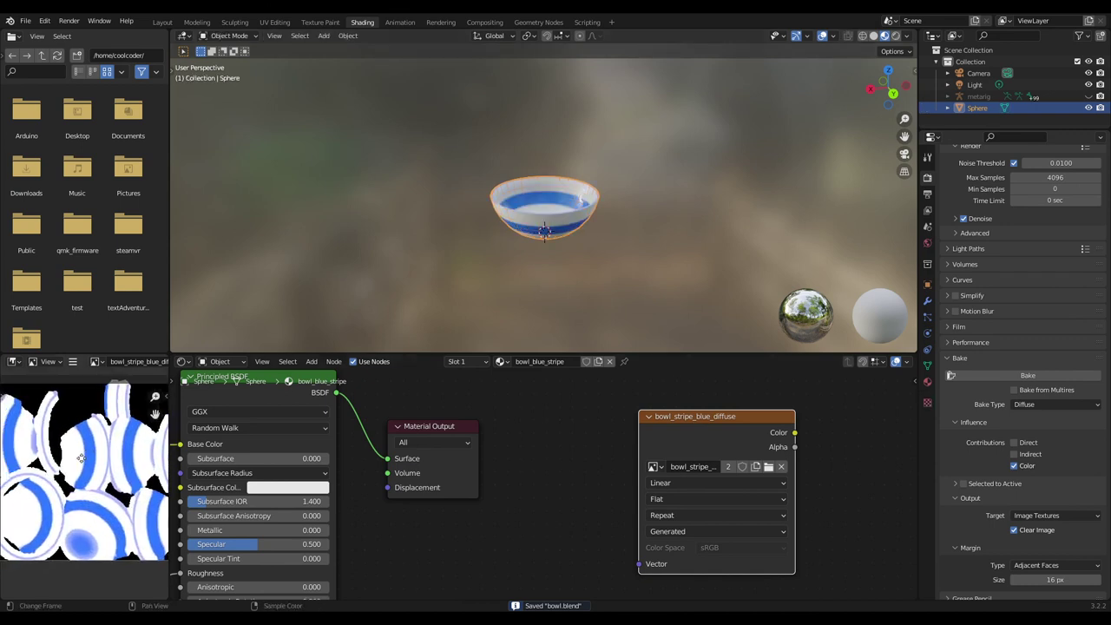
scroll(86, 460, "down", 3)
left_click(73, 361)
mouse_move(92, 389)
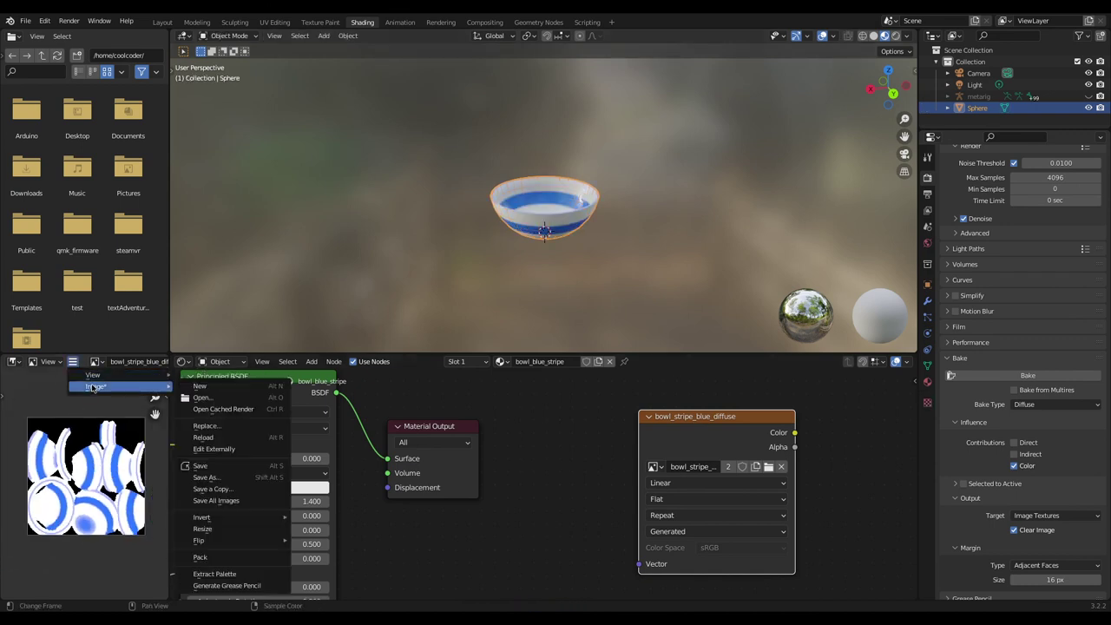
left_click(244, 476)
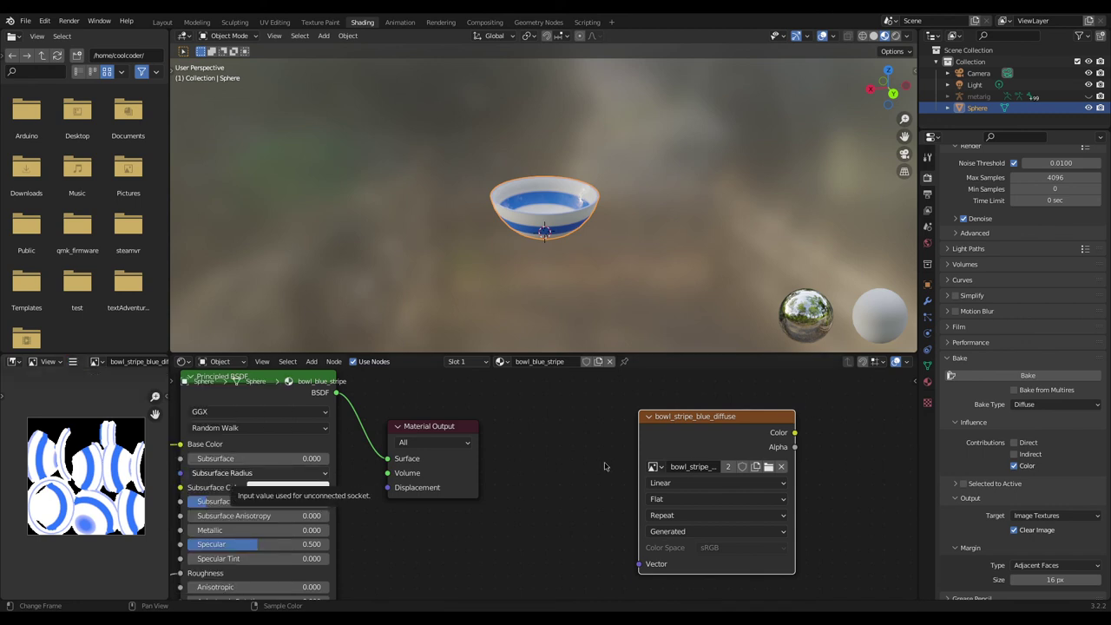
Duplicate the bowl_blue_stripe material and rename the copy bowl_image_material
middle_click_drag(441, 426, 599, 473)
scroll(660, 469, "down", 5)
scroll(620, 435, "down", 2)
middle_click_drag(619, 435, 564, 419)
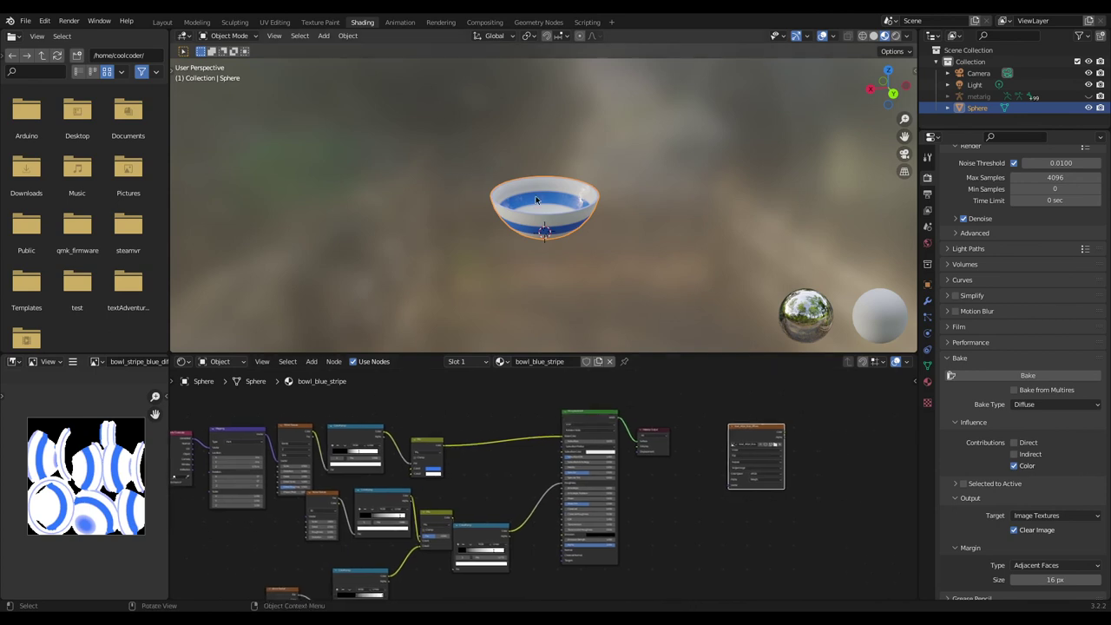
left_click(598, 361)
middle_click_drag(536, 417, 612, 370)
left_click(566, 361)
type("bow")
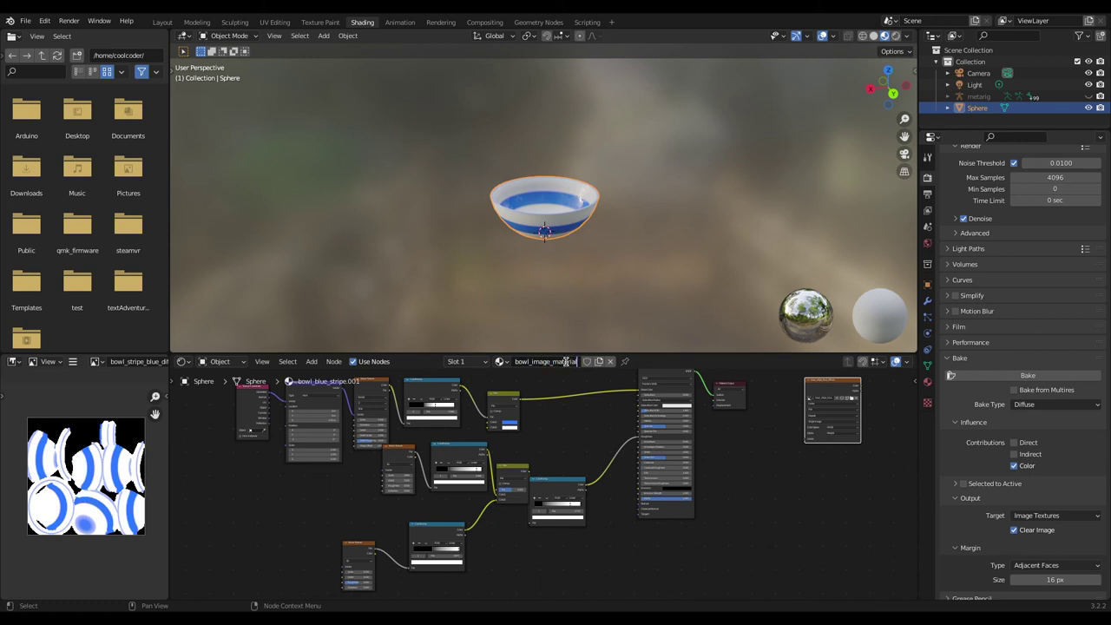
type("l_image_material")
key("Return")
Delete the procedural nodes and the unconnected image node from bowl_image_material, keeping only Principled BSDF and Material Output
left_click_drag(604, 573, 174, 398)
key("x")
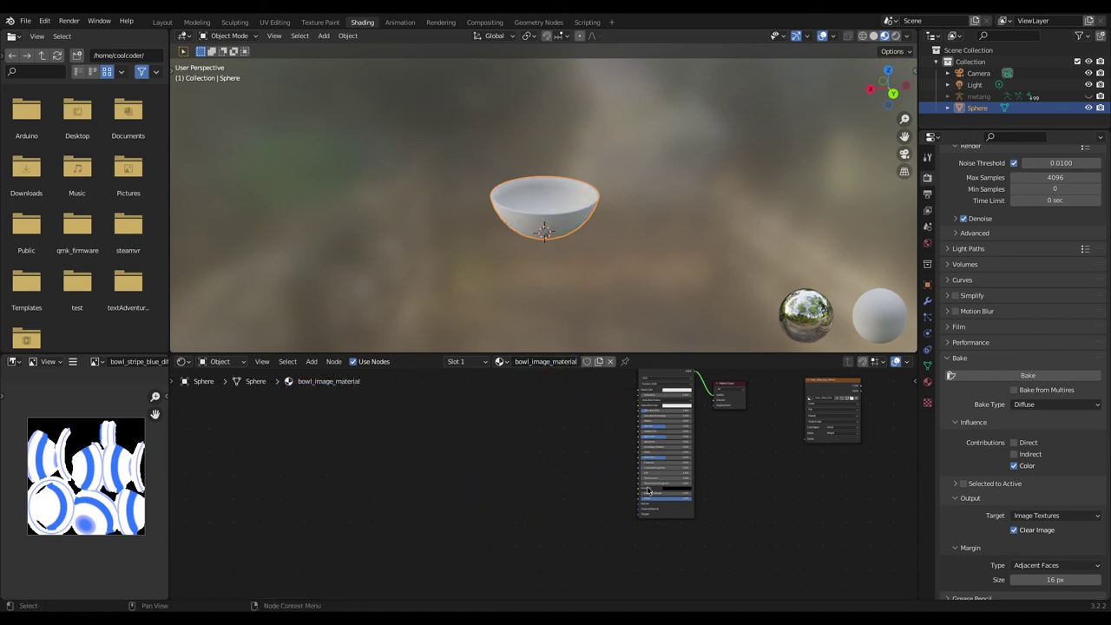
left_click_drag(799, 403, 903, 488)
middle_click_drag(552, 434, 581, 499)
key("x")
Add an Image Texture node to bowl_image_material and assign it the bowl_stripe_blue_diffuse image
key("shift+a")
mouse_move(472, 461)
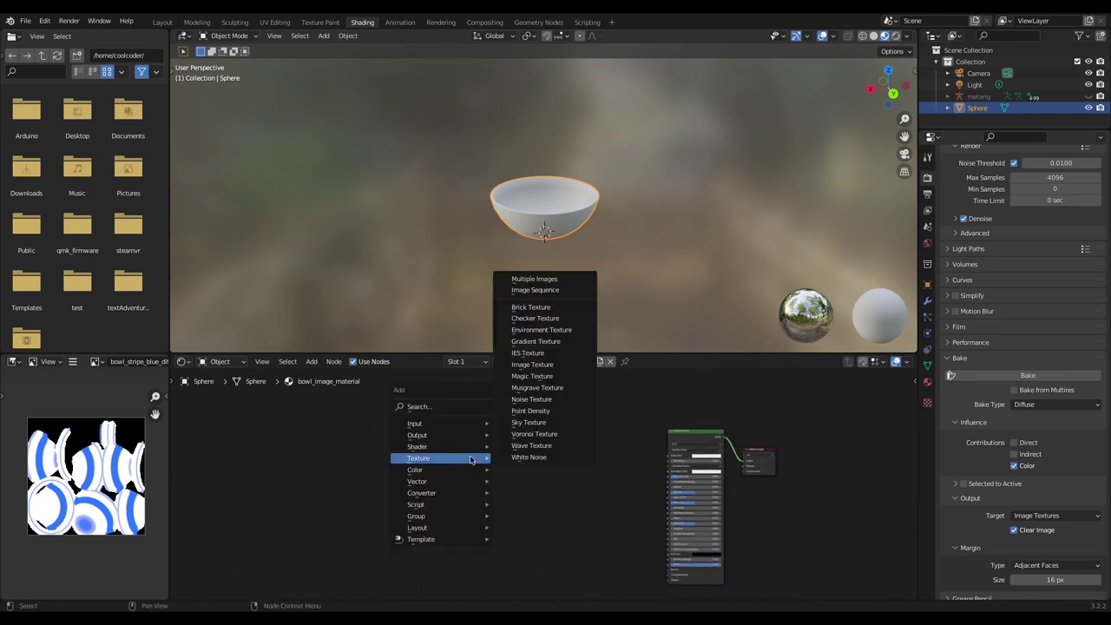
left_click(559, 372)
left_click(338, 415)
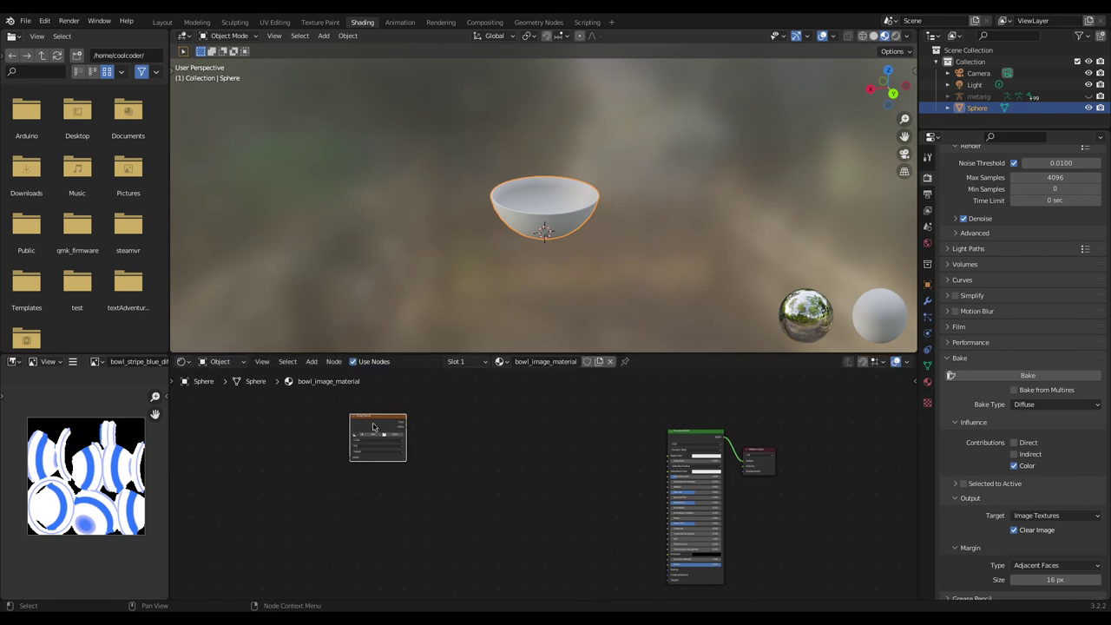
scroll(382, 447, "up", 4)
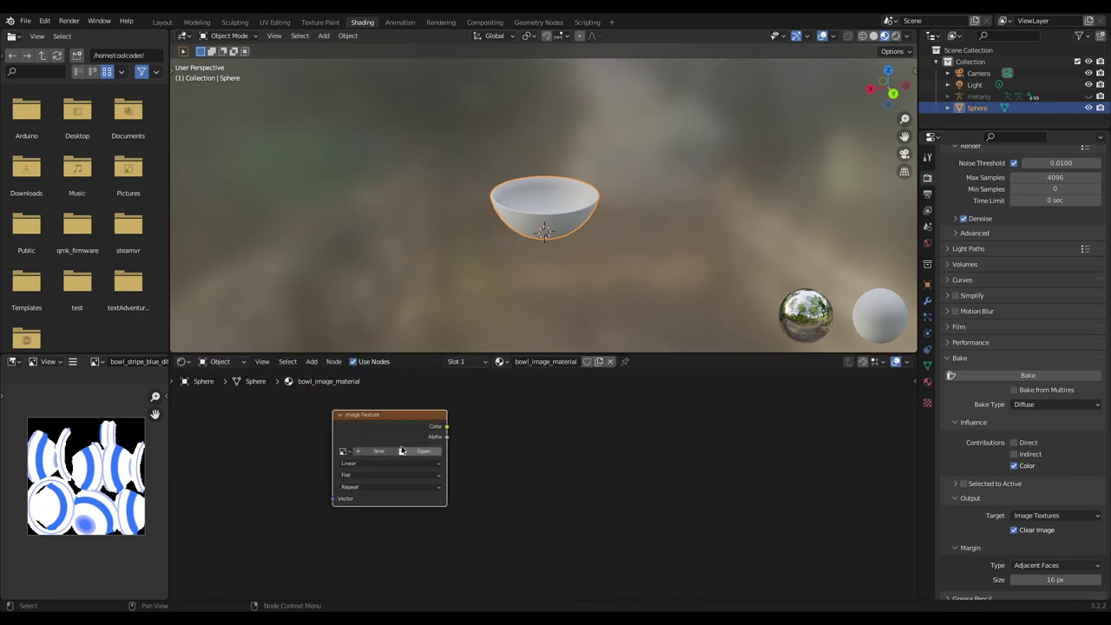
left_click(344, 452)
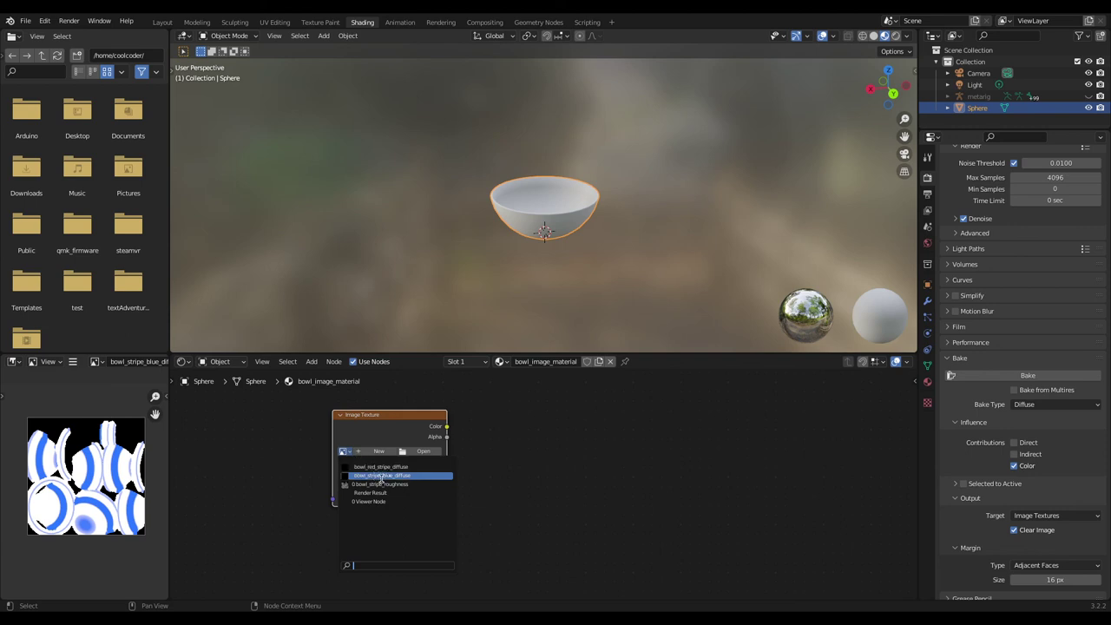
left_click(382, 477)
Reposition the blue diffuse image node and connect its Color output to the Principled BSDF's Base Color
key("g")
left_click(868, 596)
middle_click_drag(751, 487, 359, 357)
middle_click_drag(396, 411, 393, 459)
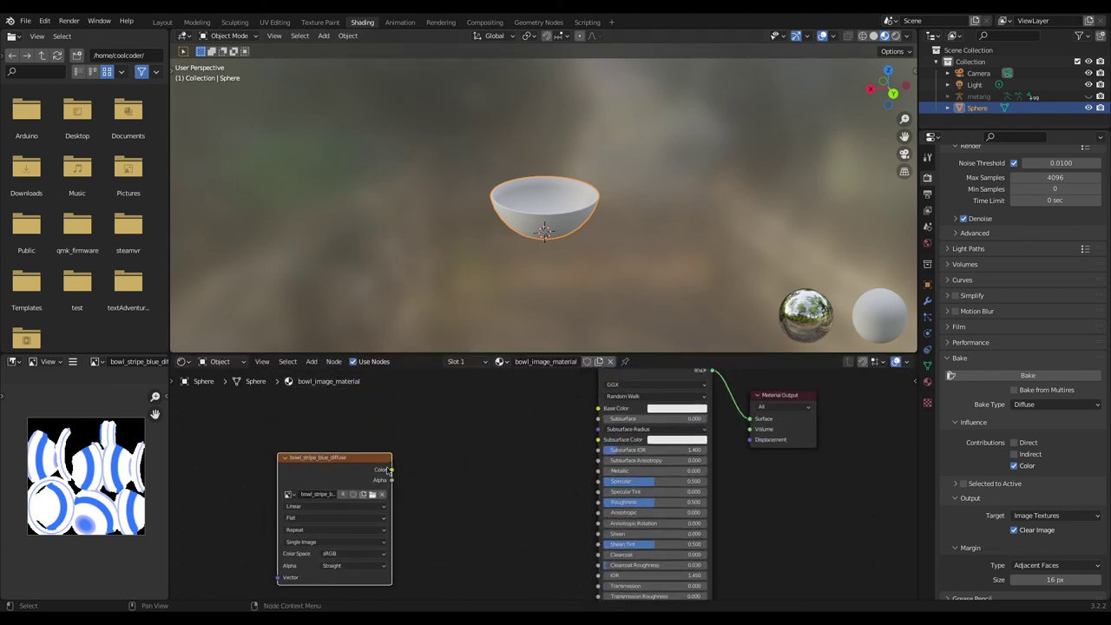
left_click_drag(390, 471, 599, 408)
Add a second Image Texture node with bowl_stripe_roughness, connect its Color to Roughness, and inspect the textured bowl
key("shift+a")
mouse_move(502, 453)
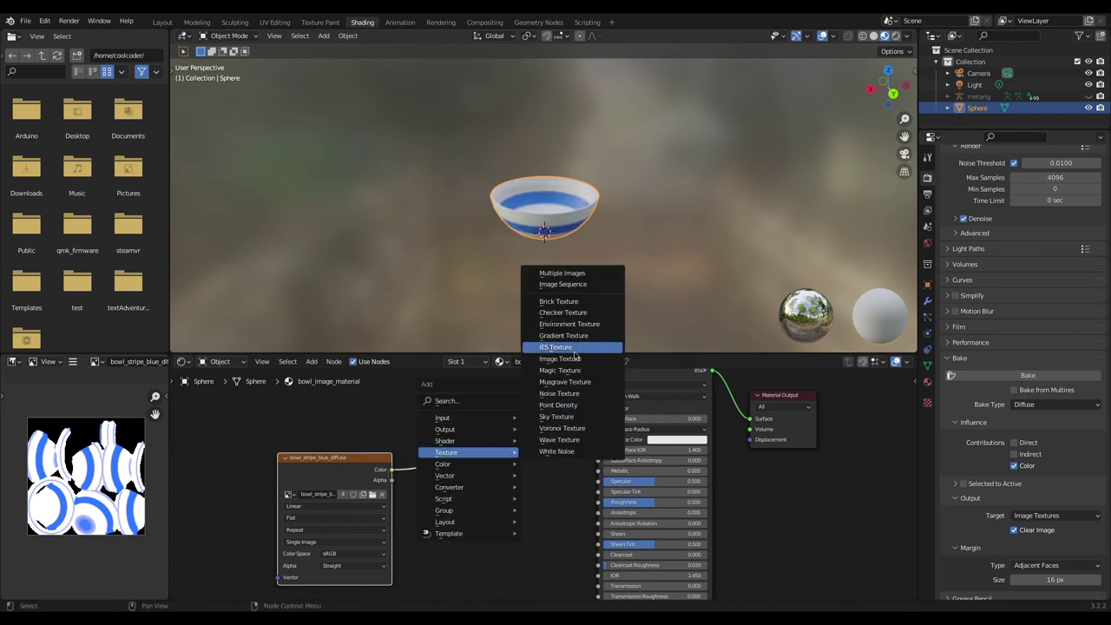
left_click(569, 352)
left_click(370, 536)
left_click(425, 528)
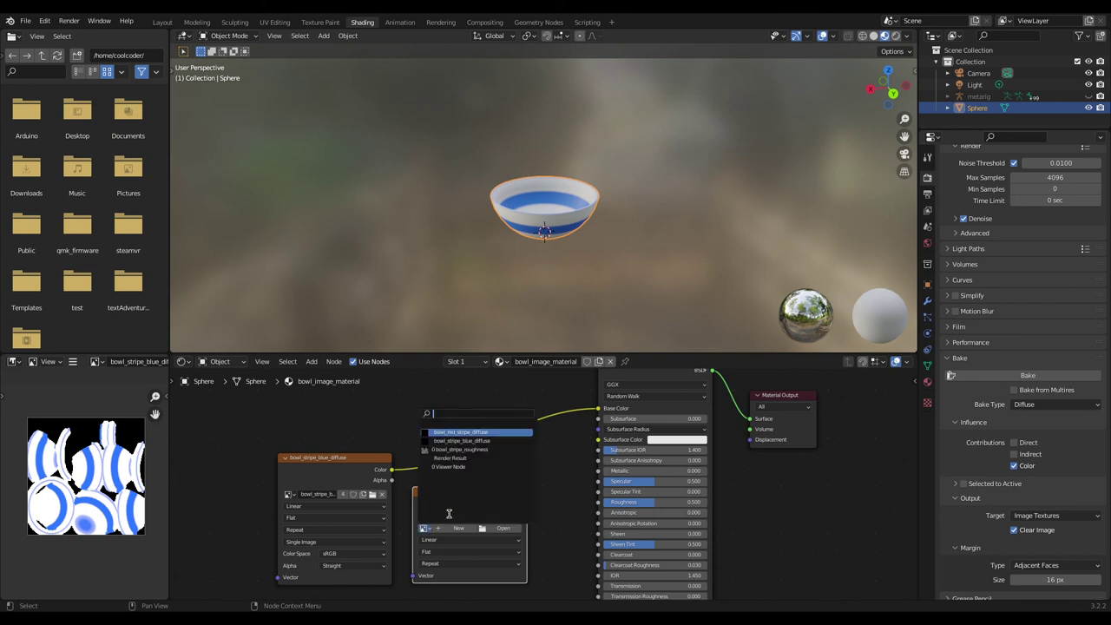
left_click(492, 452)
left_click_drag(513, 511, 598, 502)
scroll(537, 241, "up", 5)
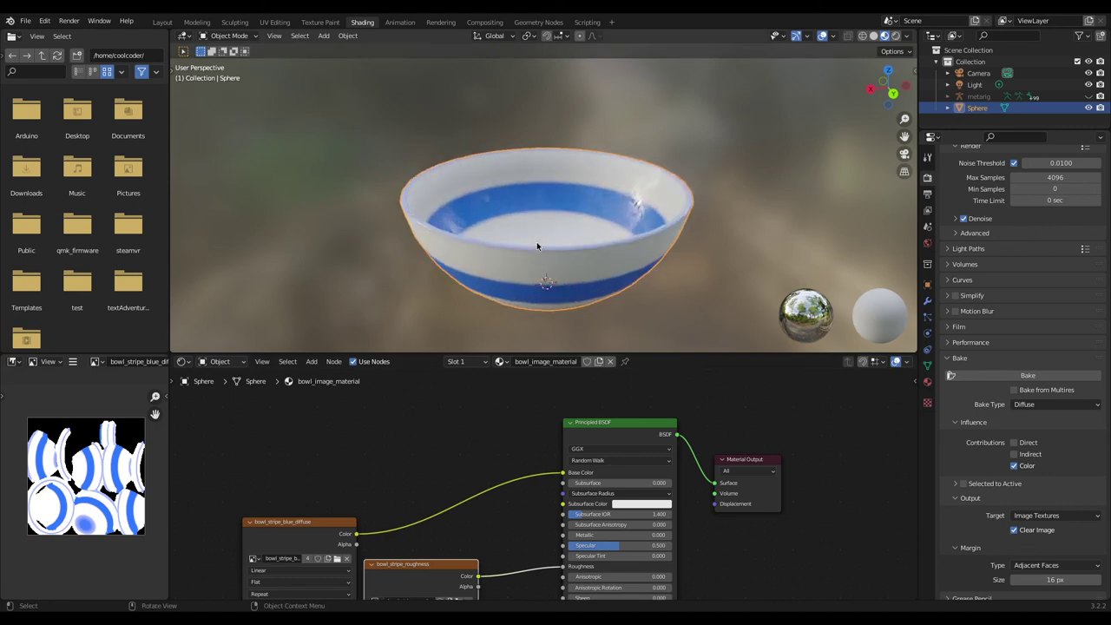
middle_click_drag(541, 246, 511, 243)
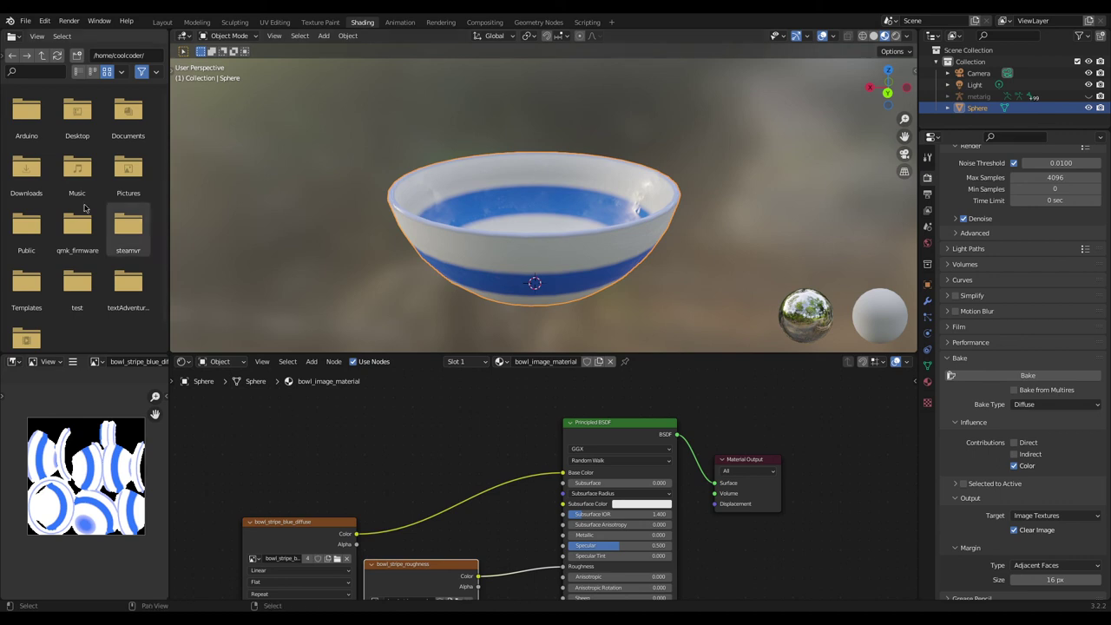
Start exporting the bowl model to an external file format
left_click(25, 20)
mouse_move(75, 194)
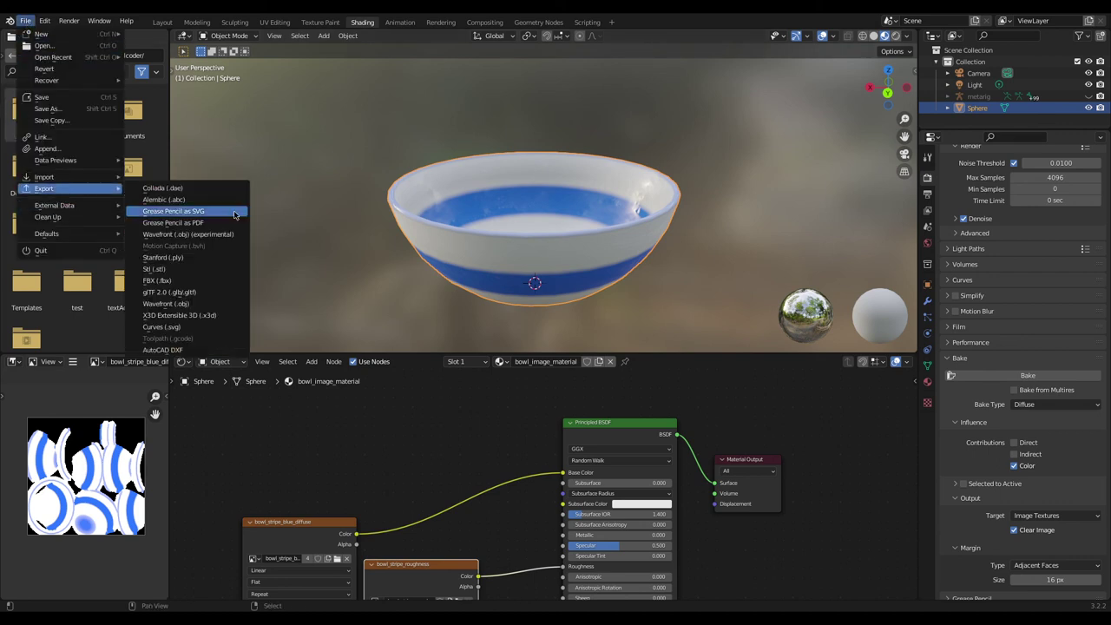